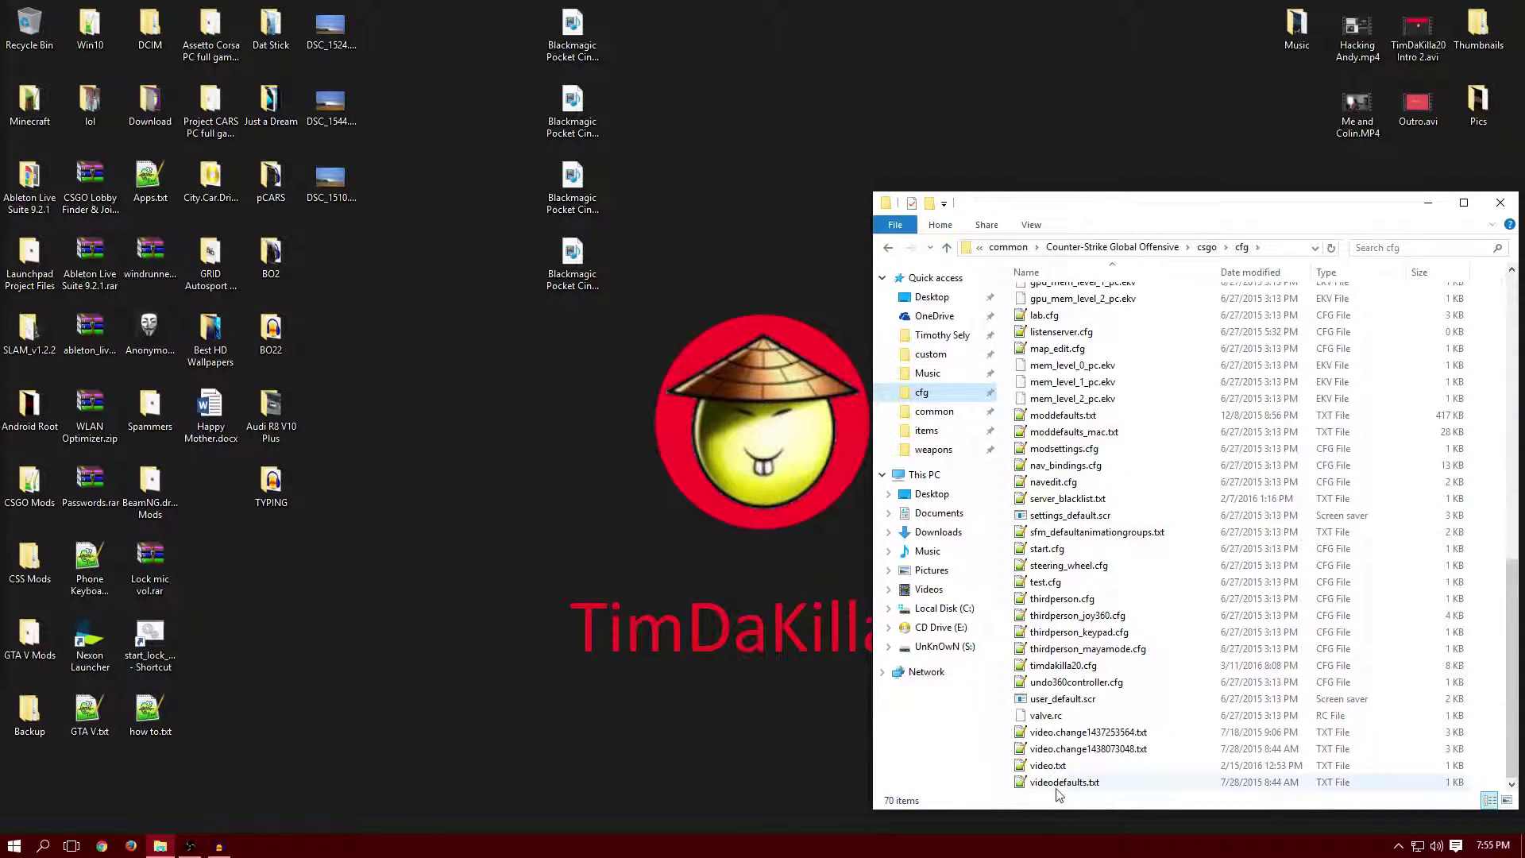
- Open timdakilla20.cfg from the cfg folder and close the leftover "new 1" document without saving it
{"action": "left_click", "coordinate": [1062, 668]}
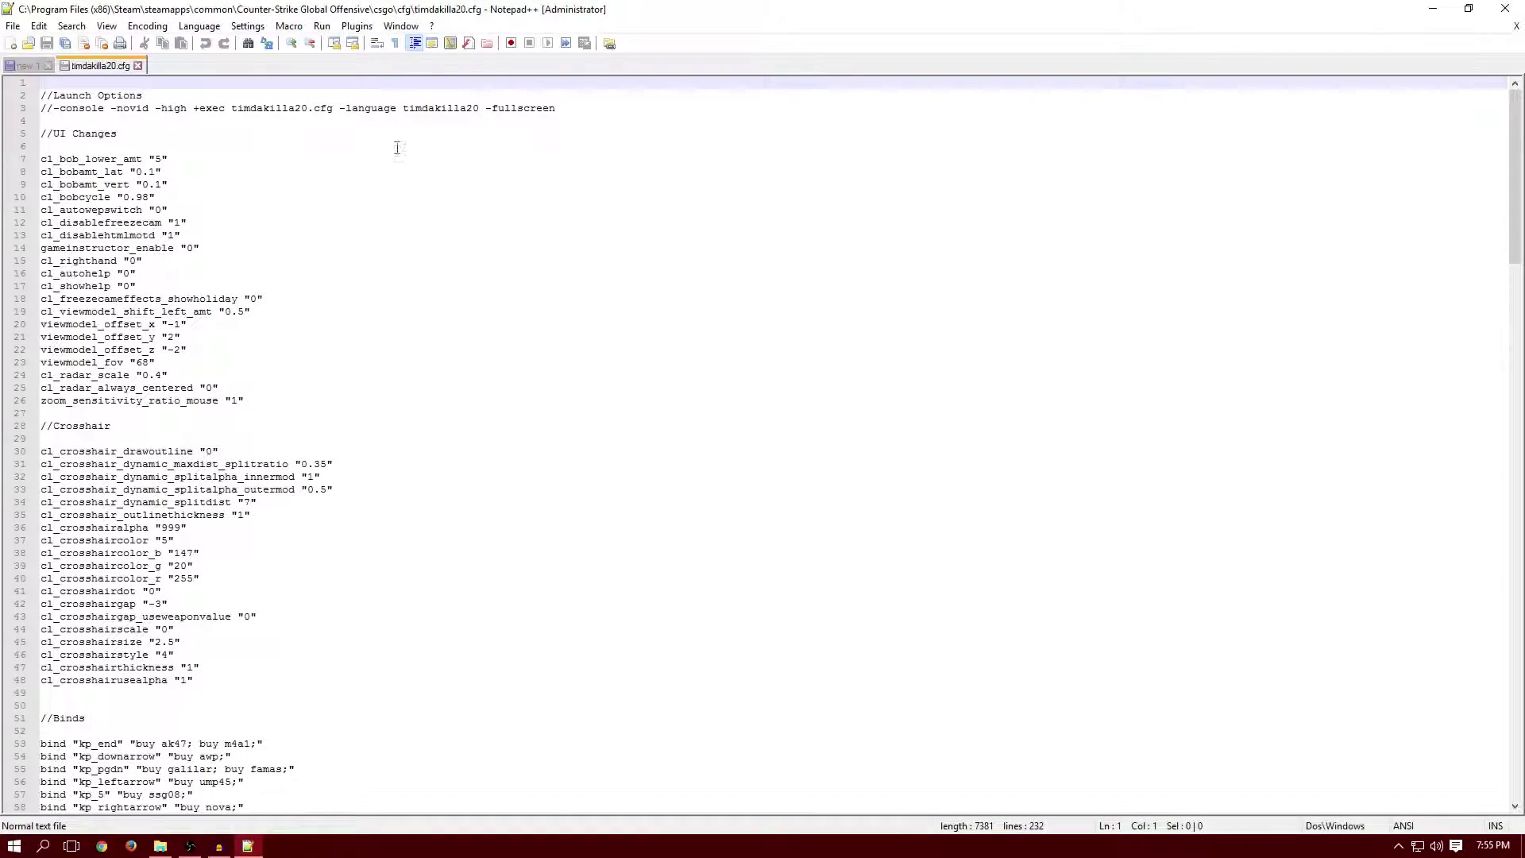
{"action": "left_click", "coordinate": [49, 66]}
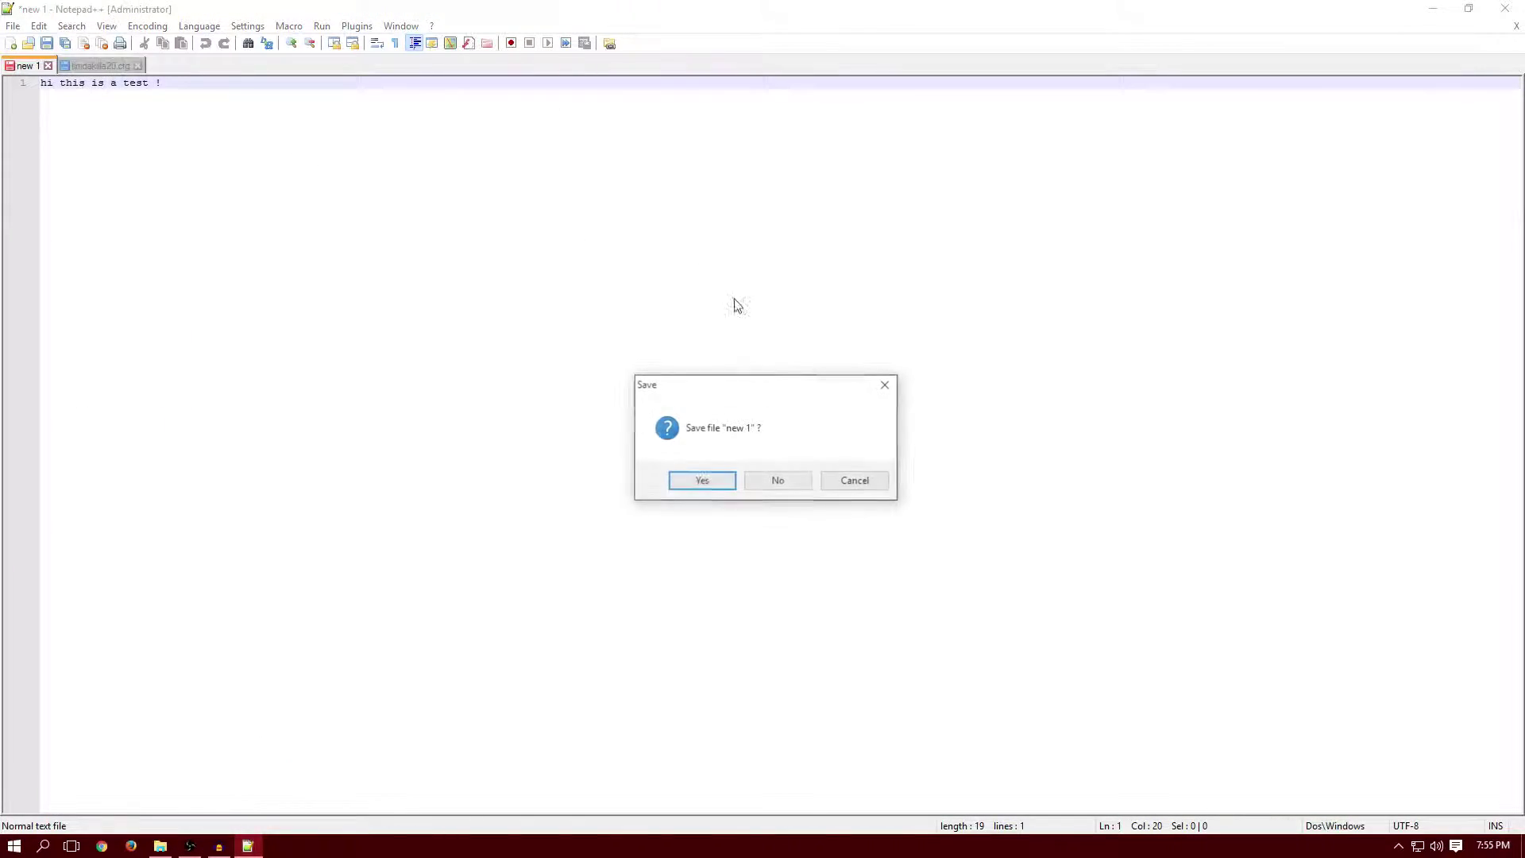
{"action": "left_click", "coordinate": [778, 480]}
- Skim through the whole timdakilla20.cfg file down to its last scripts and return to its start
{"action": "key", "text": "shift+Down"}
{"action": "key", "text": "shift+Down"}
{"action": "key", "text": "shift+Down"}
{"action": "key", "text": "shift+Down"}
{"action": "key", "text": "shift+Down"}
{"action": "key", "text": "shift+Down"}
{"action": "key", "text": "shift+Down"}
{"action": "key", "text": "shift+Down"}
{"action": "key", "text": "shift+Down"}
{"action": "key", "text": "shift+Down"}
{"action": "key", "text": "shift+Down"}
{"action": "key", "text": "shift+Down"}
{"action": "key", "text": "shift+Down"}
{"action": "key", "text": "shift+Down"}
{"action": "key", "text": "shift+Down"}
{"action": "key", "text": "shift+Down"}
{"action": "key", "text": "shift+Down"}
{"action": "key", "text": "shift+Down"}
{"action": "key", "text": "shift+Down"}
{"action": "key", "text": "shift+Down"}
{"action": "scroll", "coordinate": [752, 700], "scroll_direction": "down", "scroll_amount": 6}
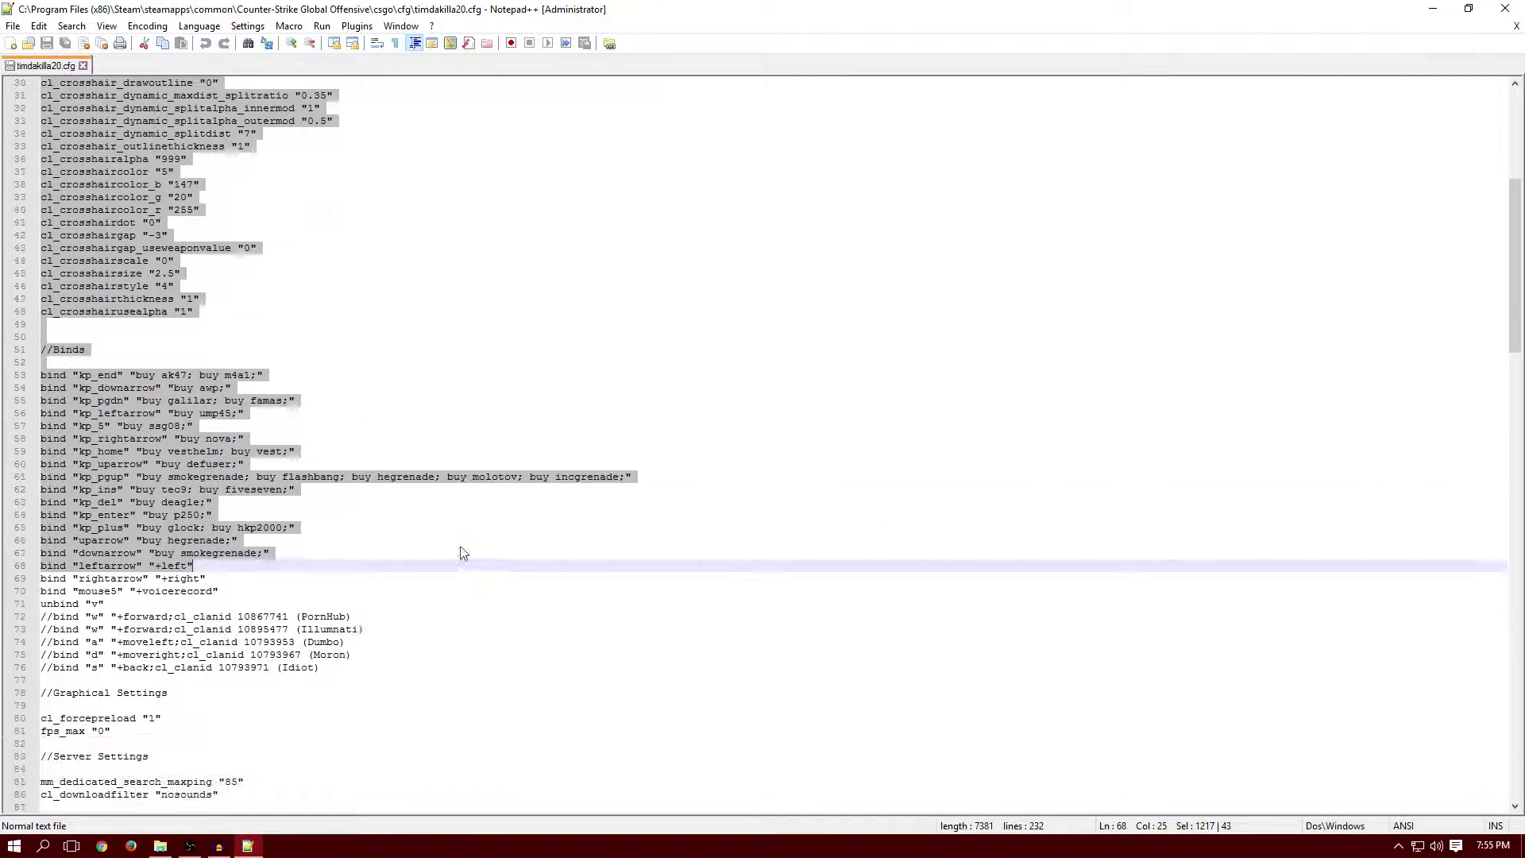
{"action": "left_click", "coordinate": [375, 535]}
{"action": "scroll", "coordinate": [365, 529], "scroll_direction": "down", "scroll_amount": 19}
{"action": "scroll", "coordinate": [361, 524], "scroll_direction": "down", "scroll_amount": 20}
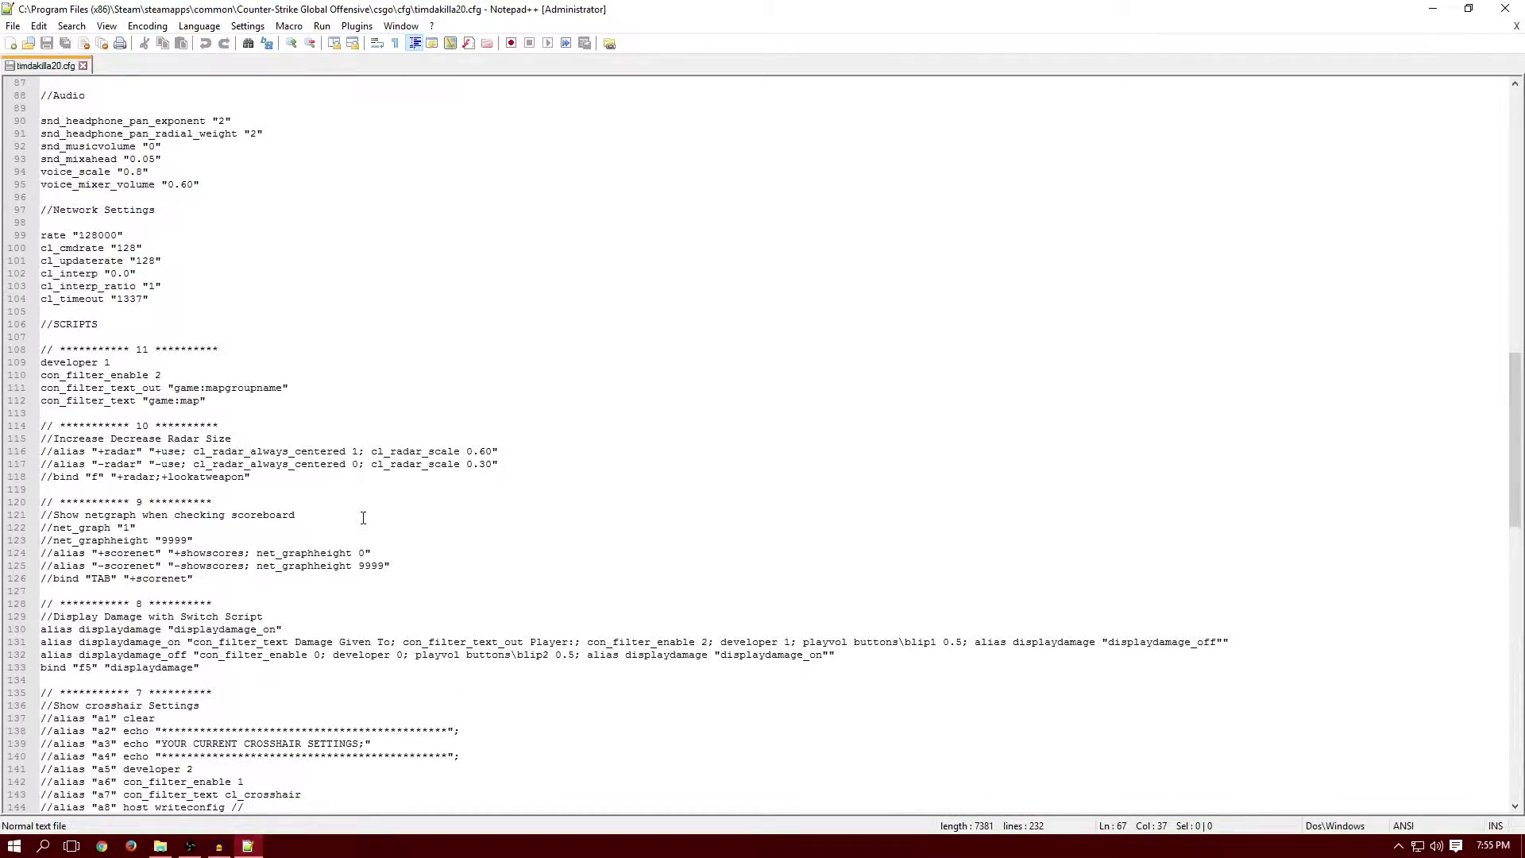
{"action": "scroll", "coordinate": [1301, 507], "scroll_direction": "down", "scroll_amount": 7}
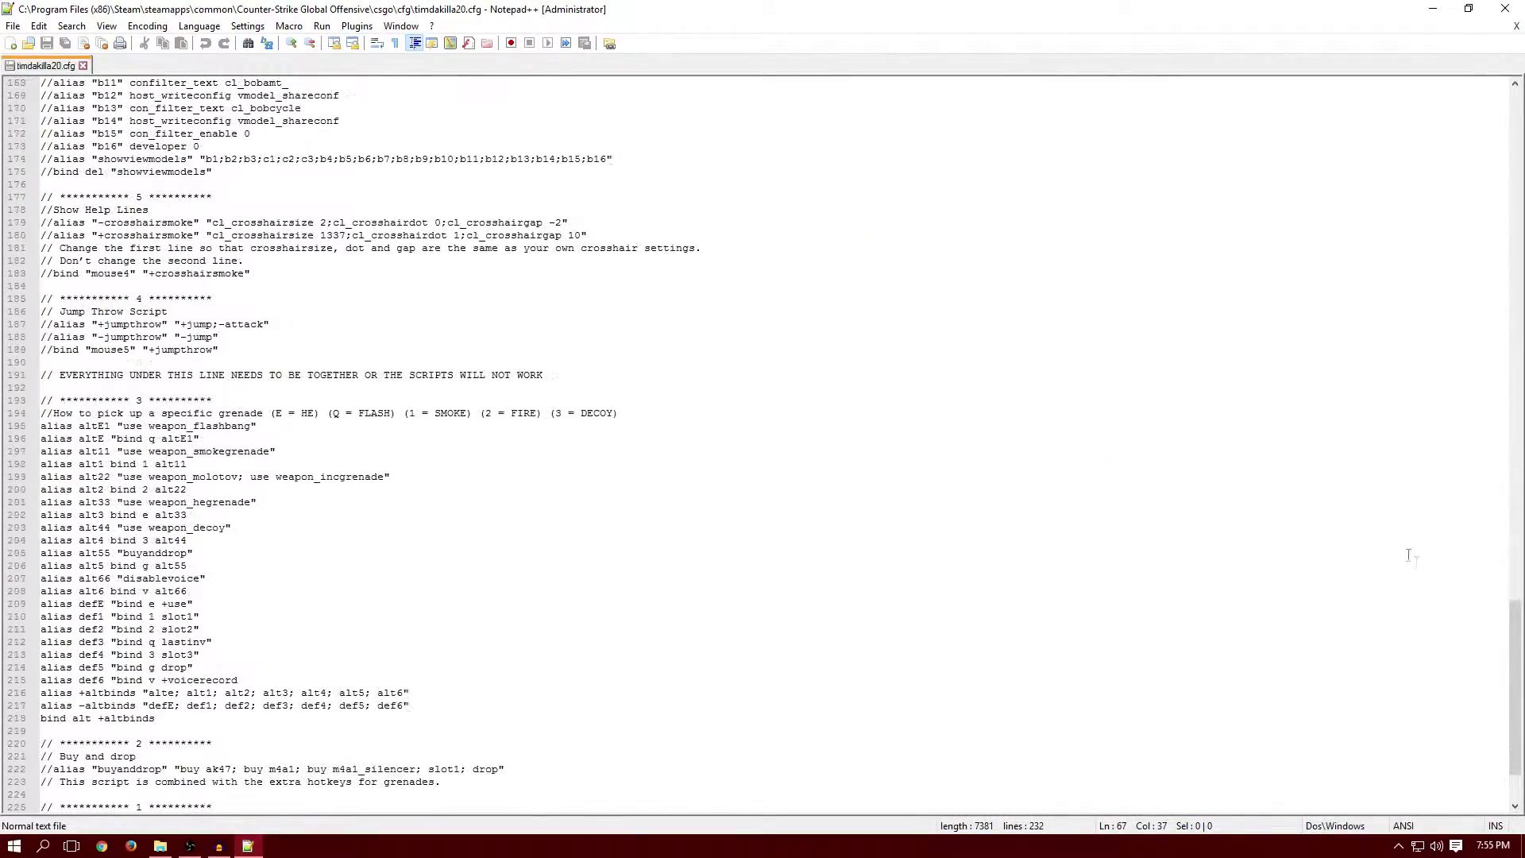
{"action": "left_click_drag", "start_coordinate": [1519, 623], "coordinate": [1519, 99]}
{"action": "left_click", "coordinate": [478, 253]}
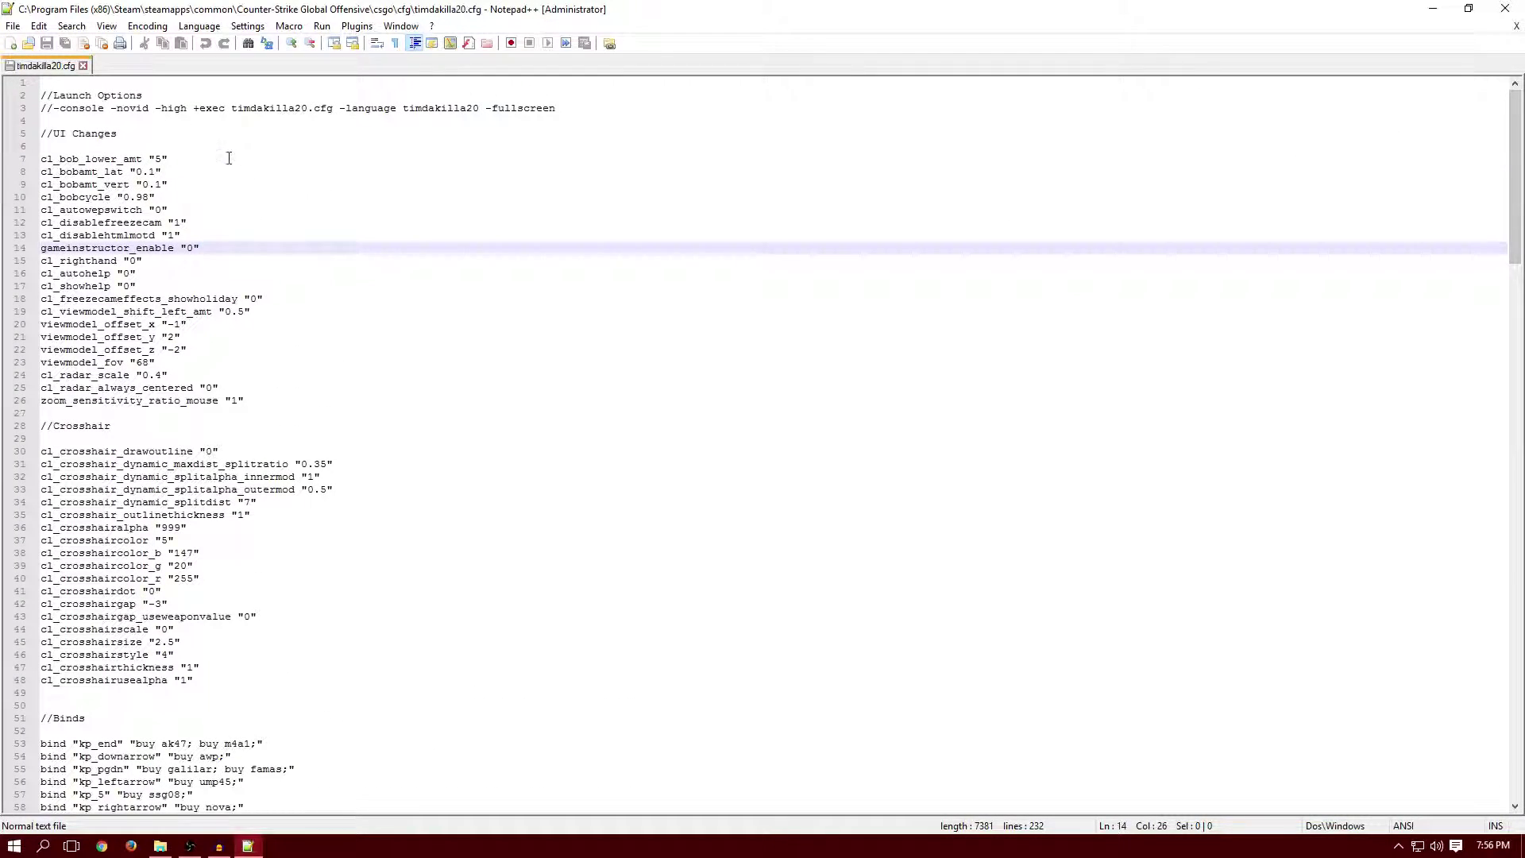
- Examine the commented launch options line at the start of the config, including the +exec timdakilla20.cfg entry
{"action": "left_click", "coordinate": [231, 159]}
{"action": "left_click_drag", "start_coordinate": [68, 122], "coordinate": [143, 96]}
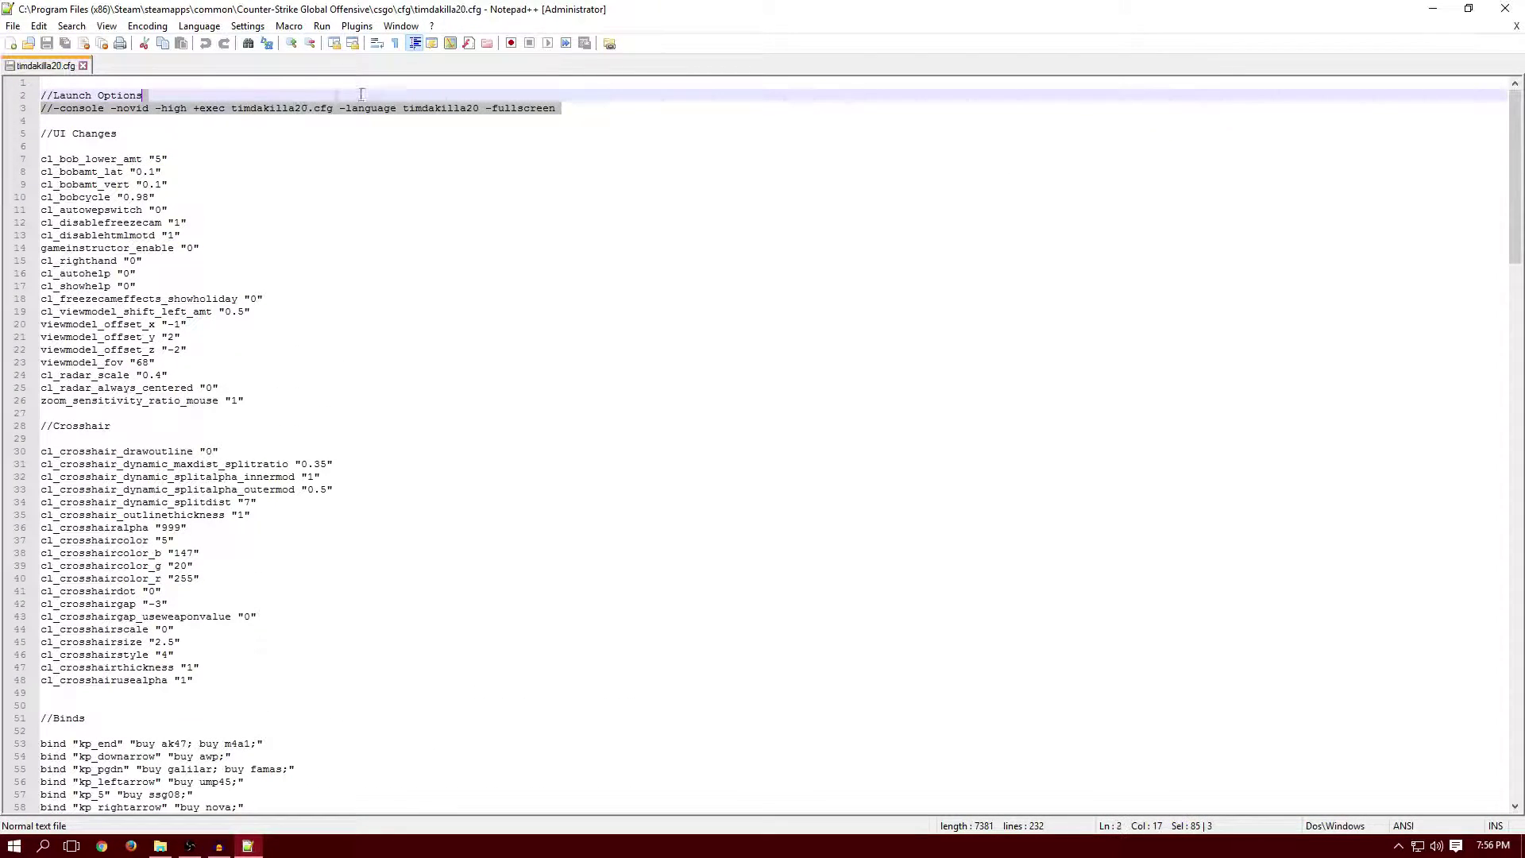
{"action": "left_click", "coordinate": [385, 107]}
{"action": "left_click_drag", "start_coordinate": [85, 109], "coordinate": [190, 109]}
{"action": "left_click", "coordinate": [63, 122]}
{"action": "left_click_drag", "start_coordinate": [60, 109], "coordinate": [554, 111]}
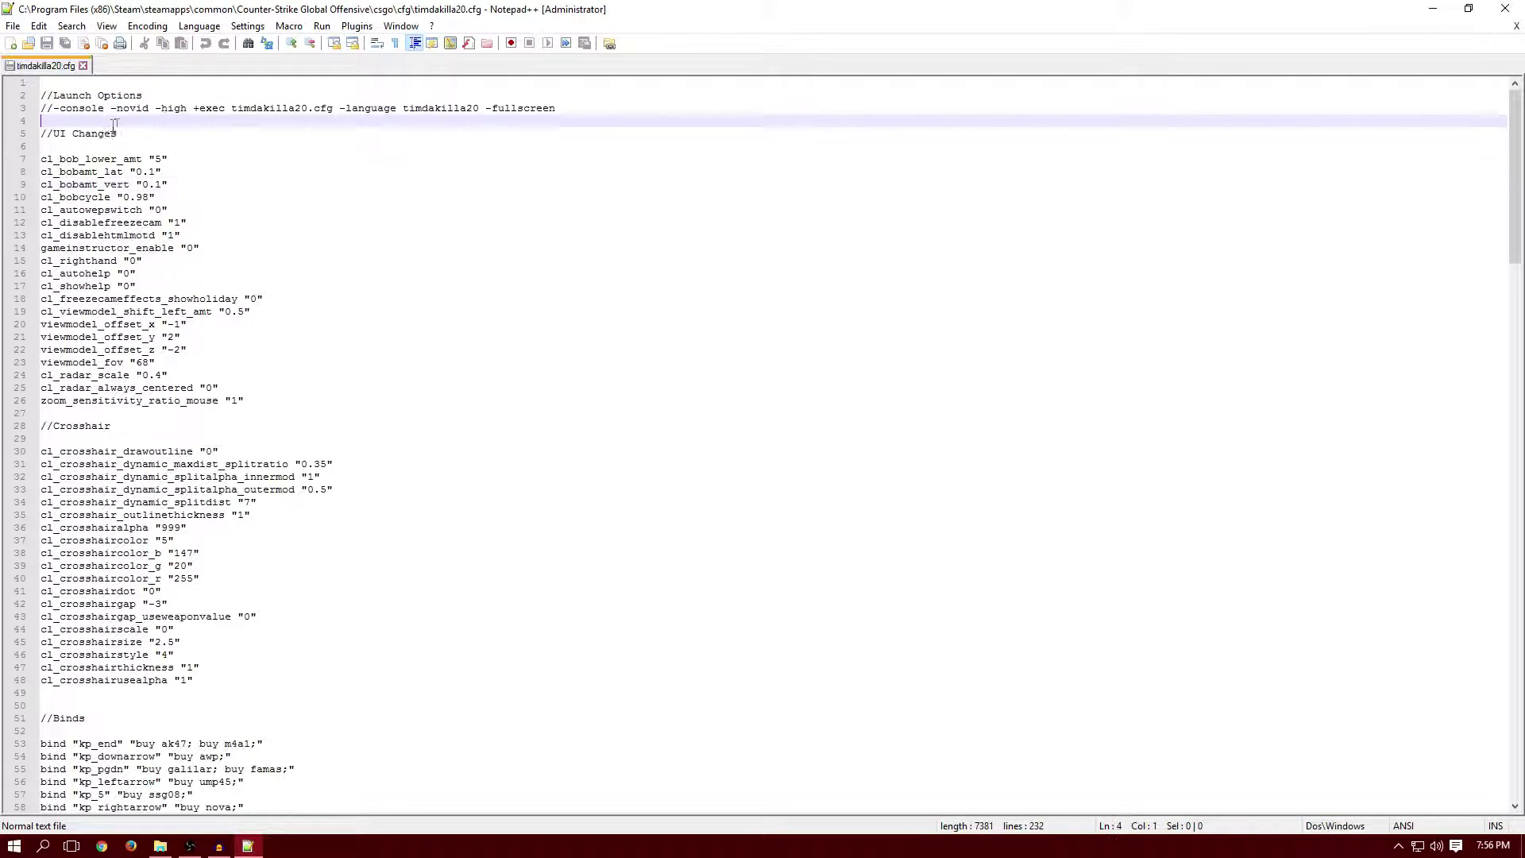
{"action": "left_click", "coordinate": [233, 108]}
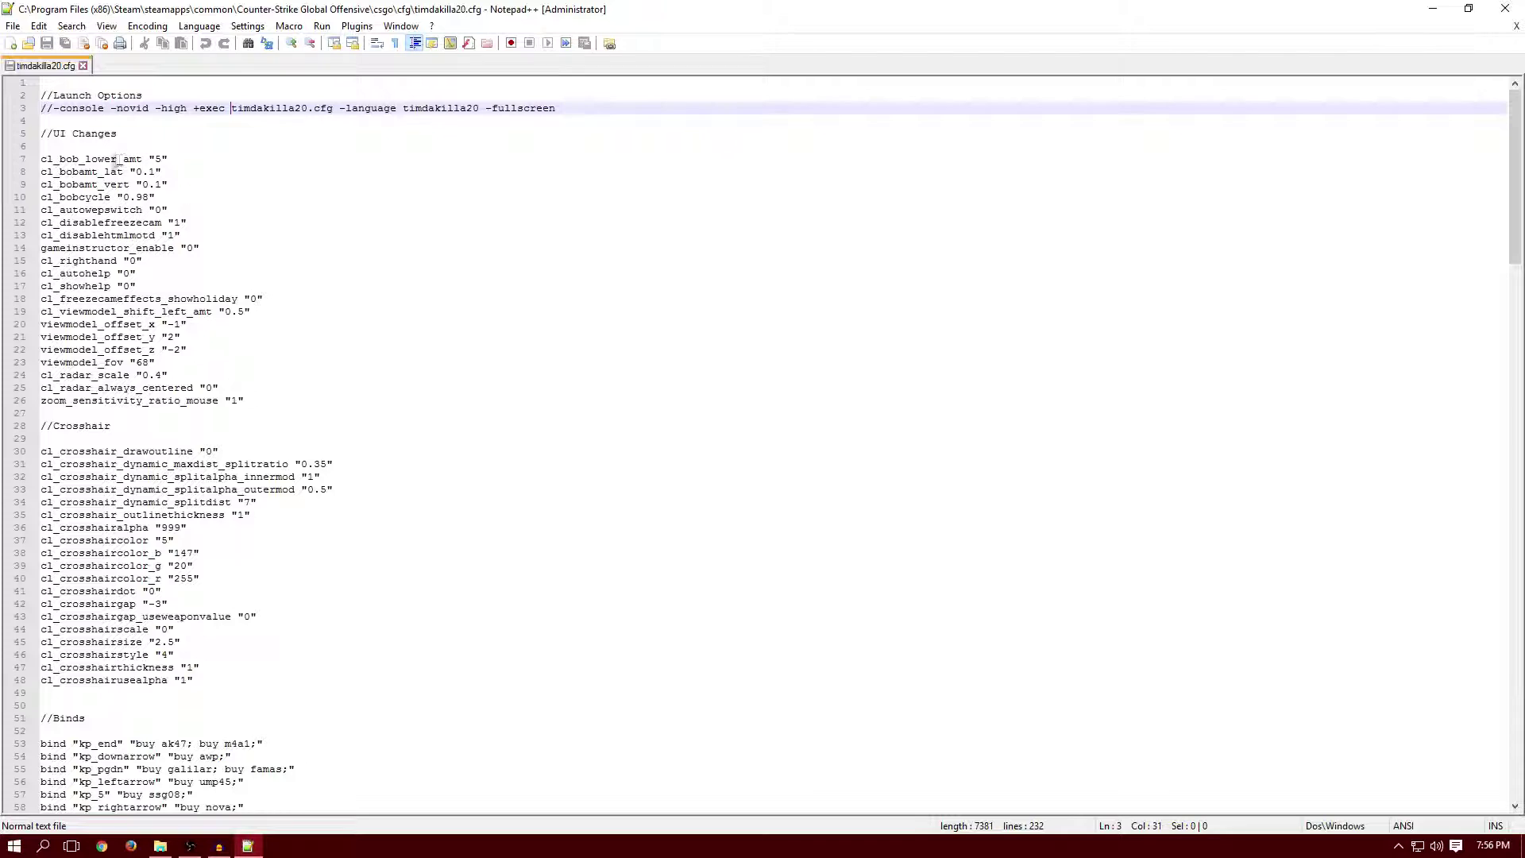
- Examine the UI Changes, Crosshair and Binds sections of the config file
{"action": "left_click", "coordinate": [73, 133]}
{"action": "left_click", "coordinate": [123, 170]}
{"action": "left_click_drag", "start_coordinate": [85, 159], "coordinate": [219, 388]}
{"action": "left_click", "coordinate": [158, 429]}
{"action": "left_click_drag", "start_coordinate": [79, 451], "coordinate": [297, 653]}
{"action": "scroll", "coordinate": [215, 554], "scroll_direction": "down", "scroll_amount": 5}
{"action": "scroll", "coordinate": [215, 554], "scroll_direction": "down", "scroll_amount": 2}
{"action": "left_click_drag", "start_coordinate": [48, 464], "coordinate": [44, 782]}
{"action": "scroll", "coordinate": [391, 672], "scroll_direction": "down", "scroll_amount": 6}
{"action": "scroll", "coordinate": [354, 621], "scroll_direction": "down", "scroll_amount": 5}
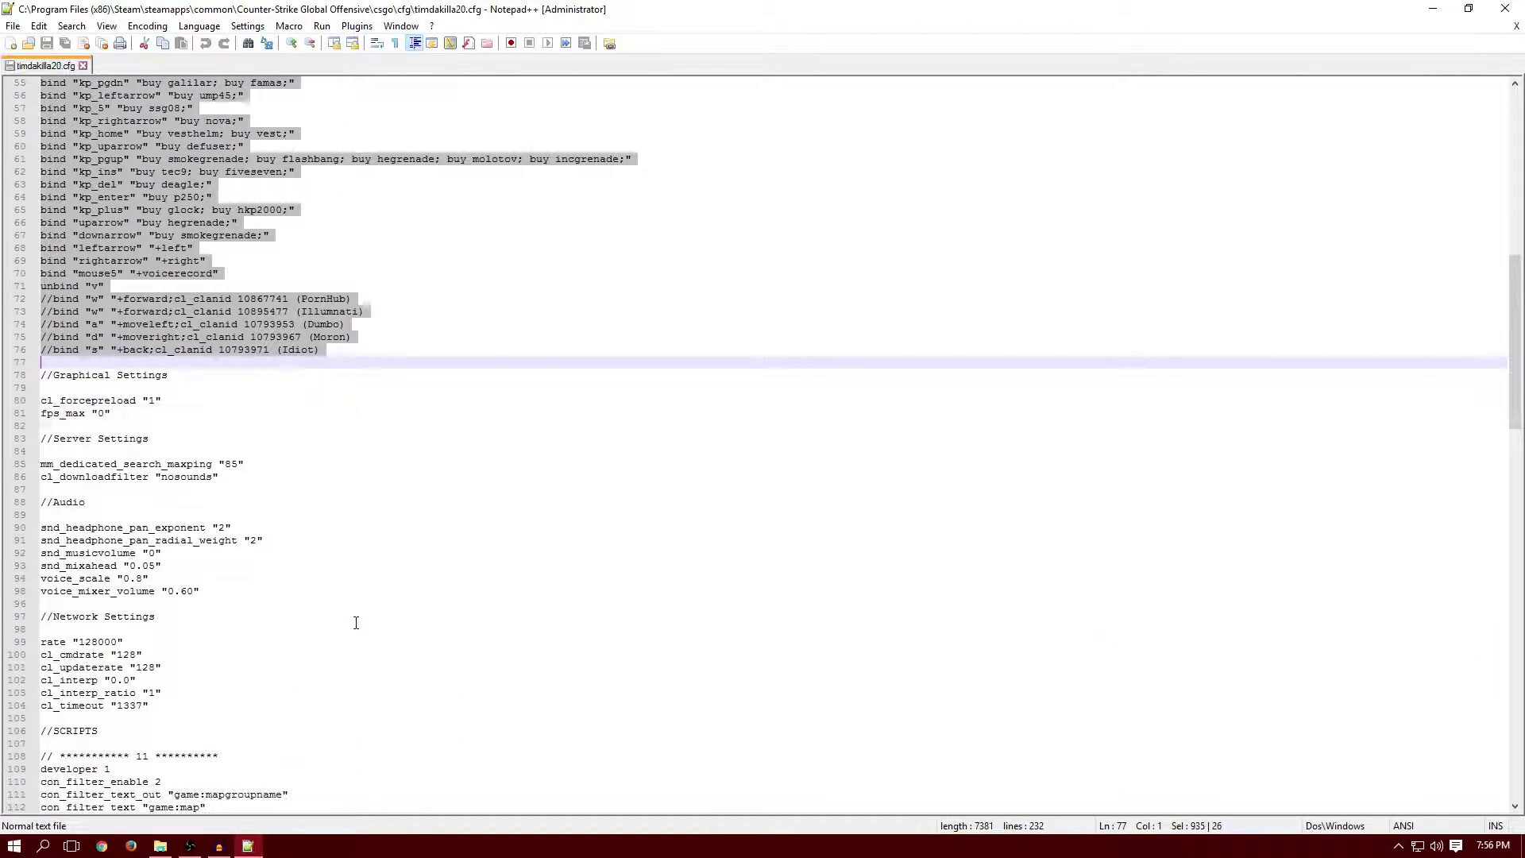
- Examine the Graphical Settings, Server Settings, Audio and Network Settings sections of the config file
{"action": "left_click", "coordinate": [96, 380]}
{"action": "left_click", "coordinate": [157, 434]}
{"action": "left_click_drag", "start_coordinate": [77, 464], "coordinate": [44, 491]}
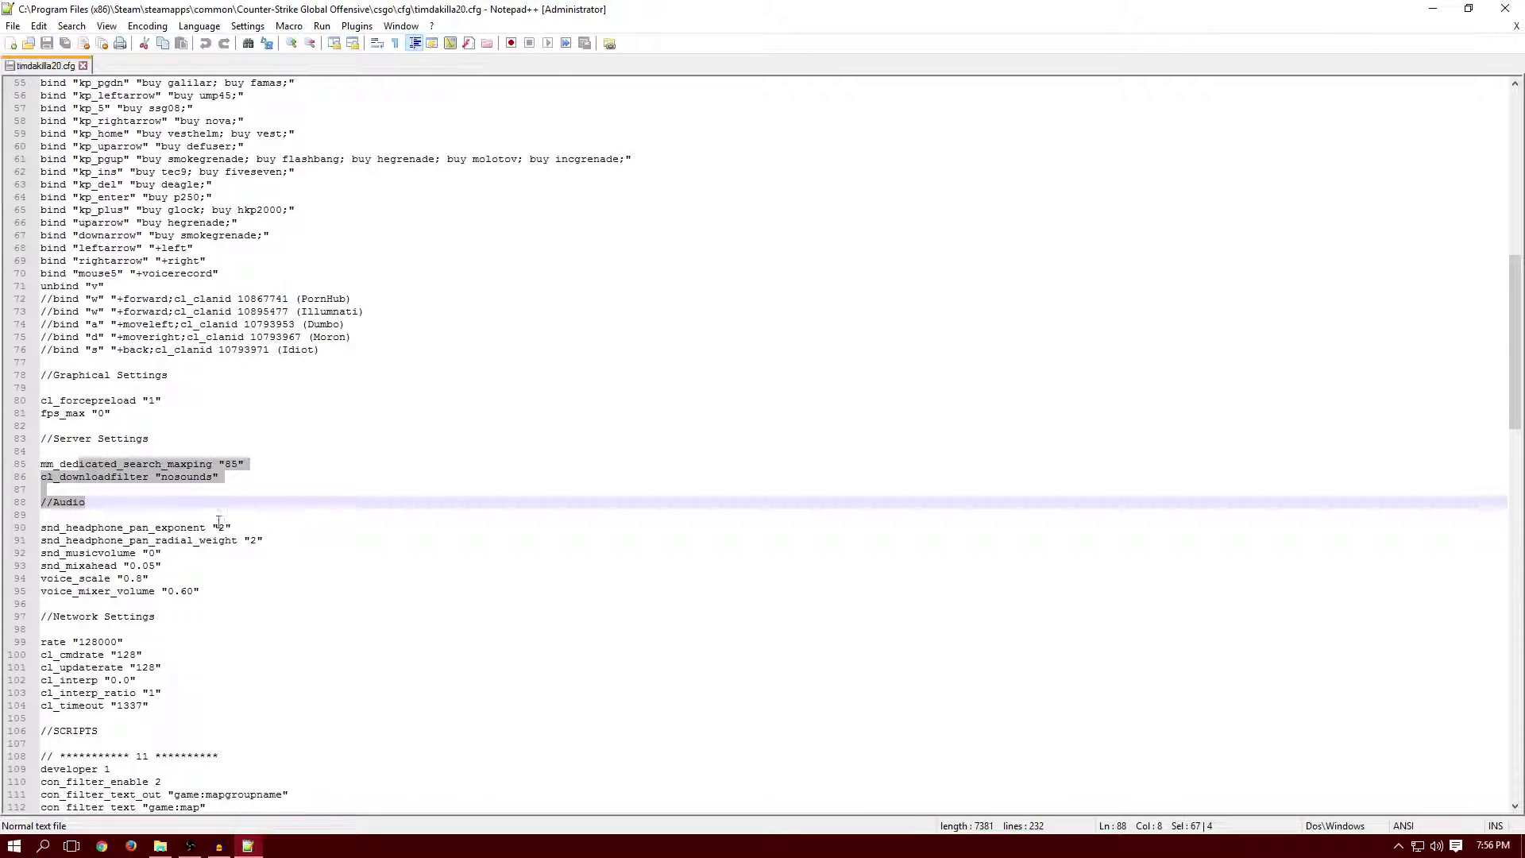
{"action": "left_click_drag", "start_coordinate": [85, 541], "coordinate": [263, 622]}
{"action": "scroll", "coordinate": [263, 623], "scroll_direction": "down", "scroll_amount": 5}
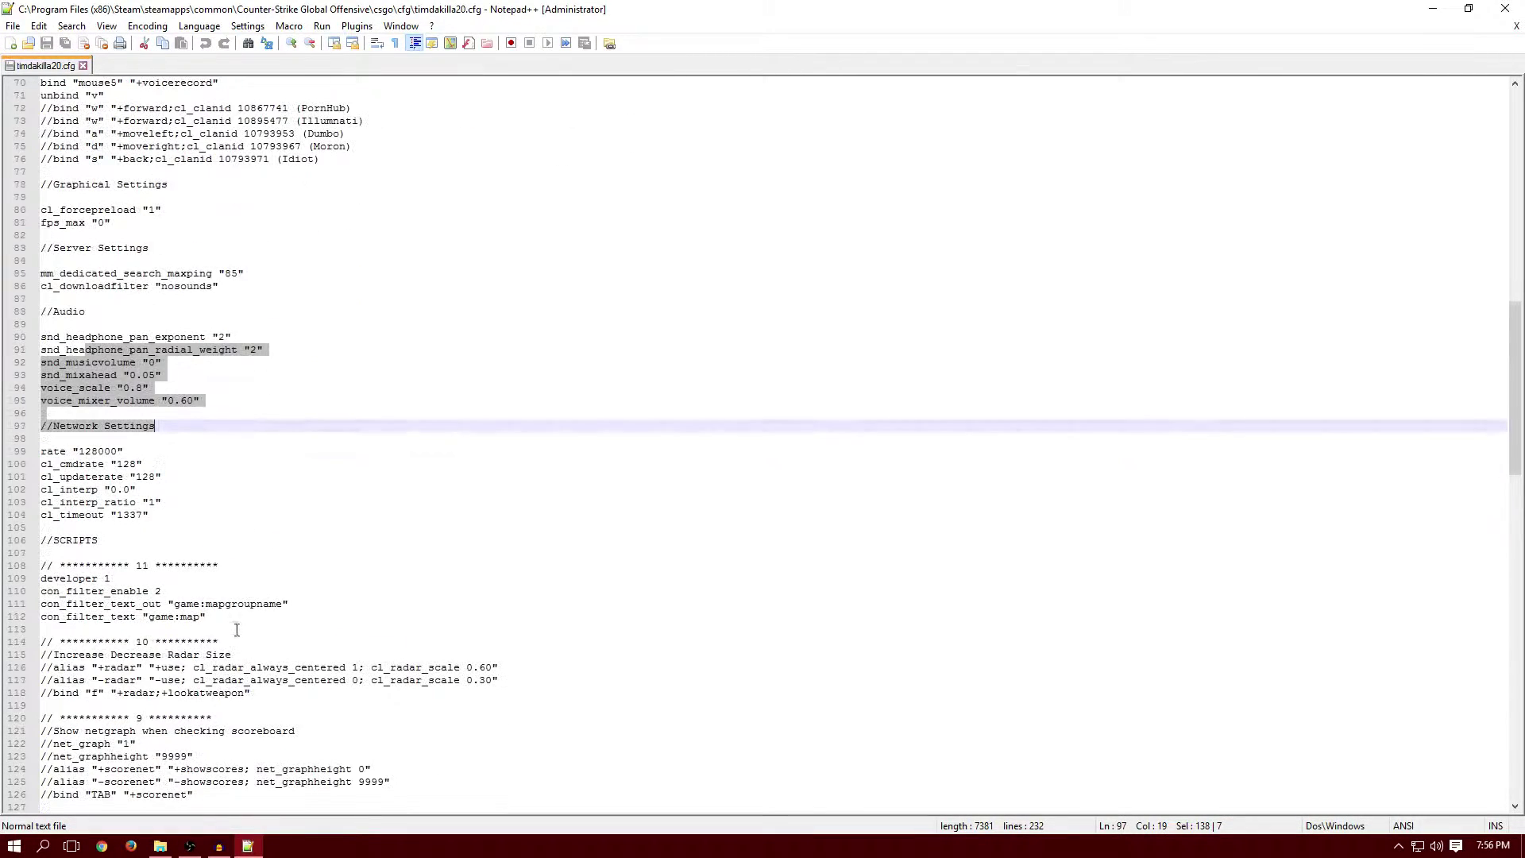
{"action": "left_click_drag", "start_coordinate": [104, 451], "coordinate": [225, 515]}
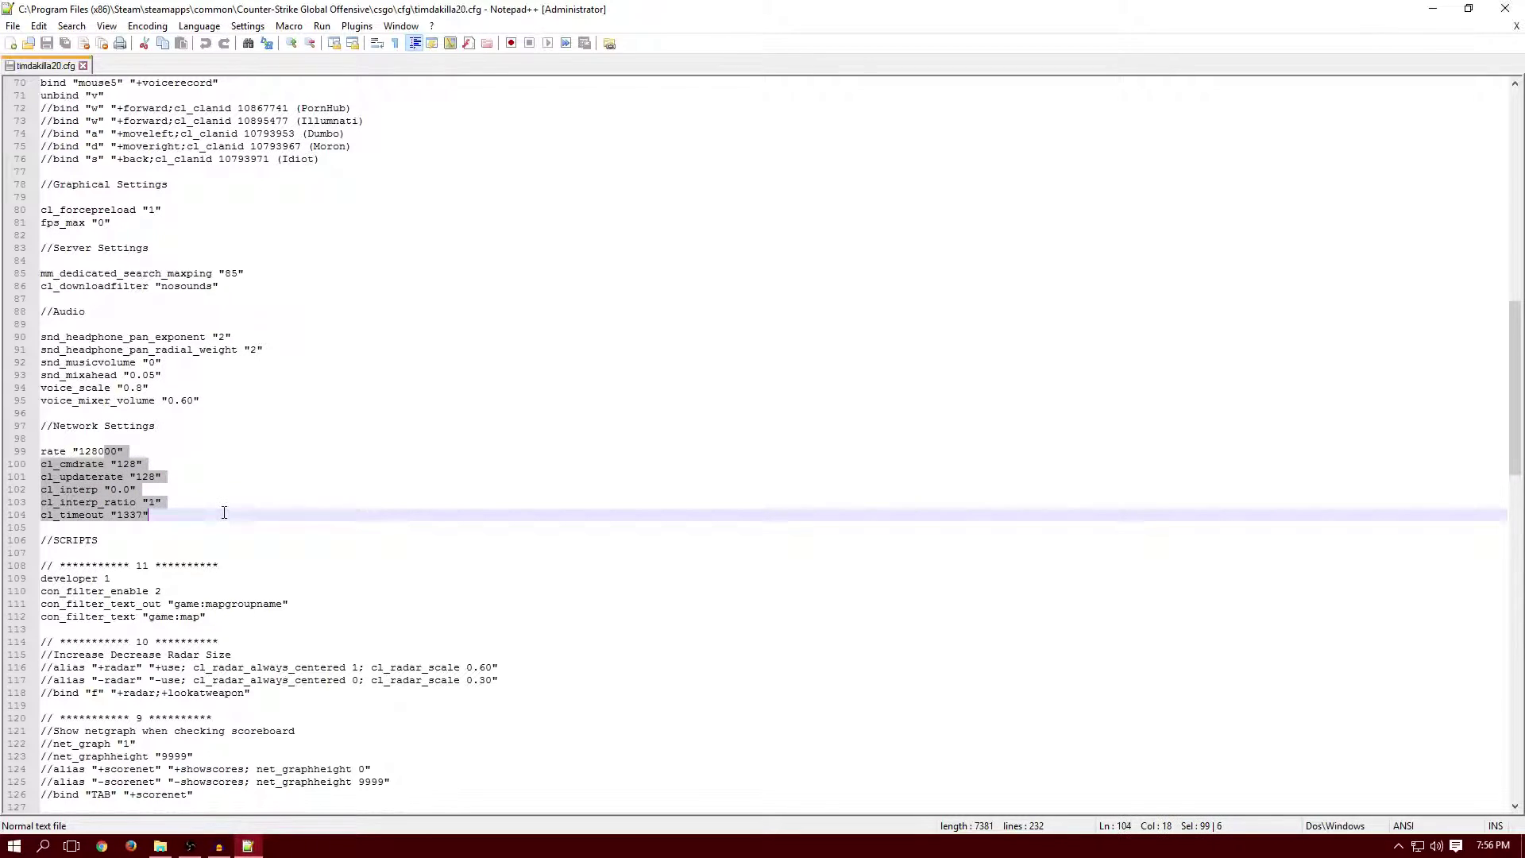
{"action": "left_click", "coordinate": [184, 401]}
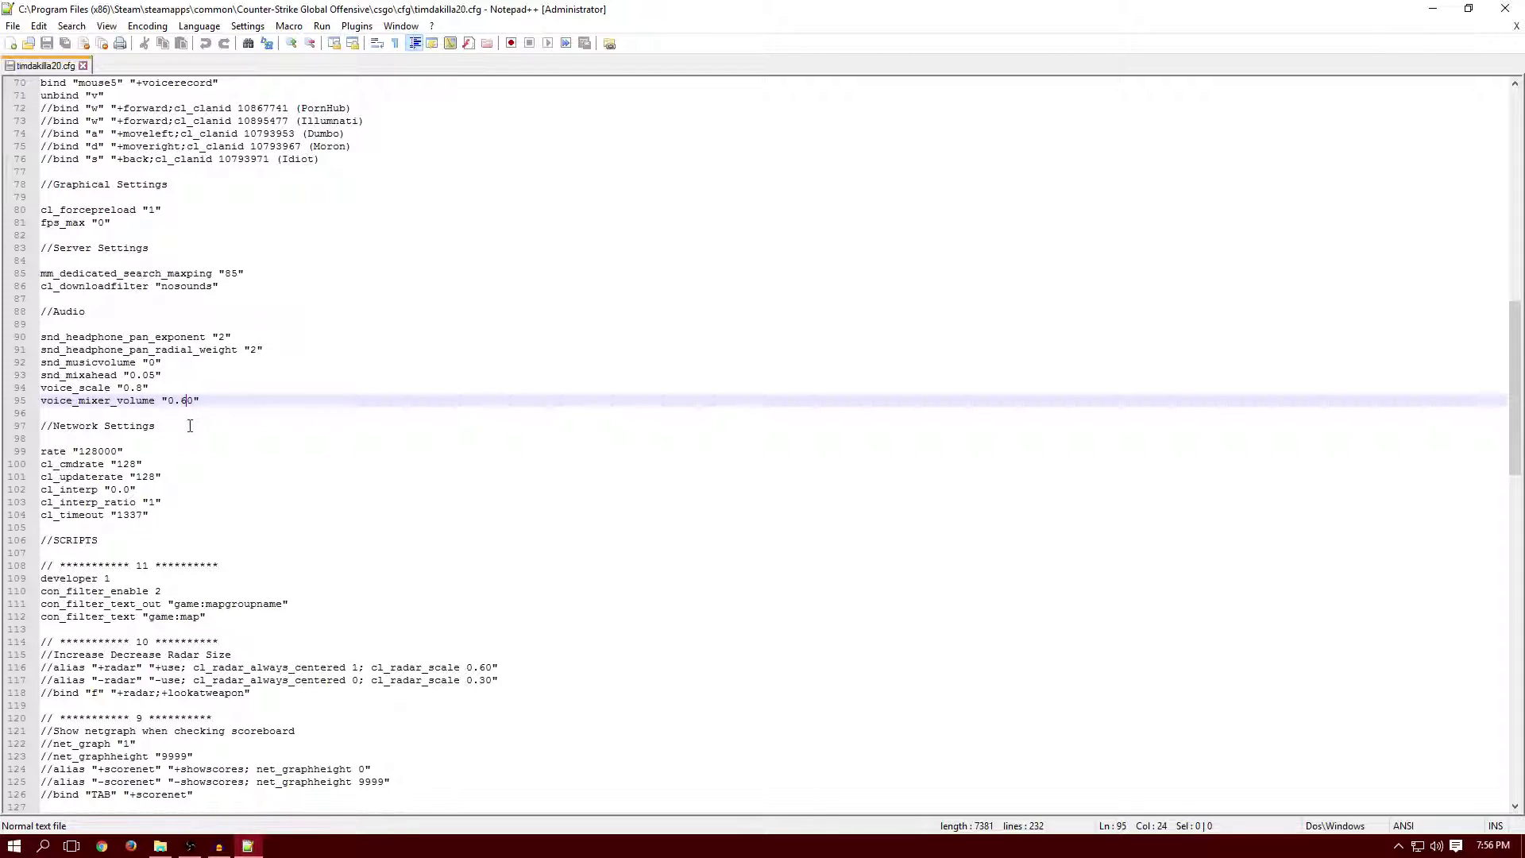
{"action": "key", "text": "ctrl+Return"}
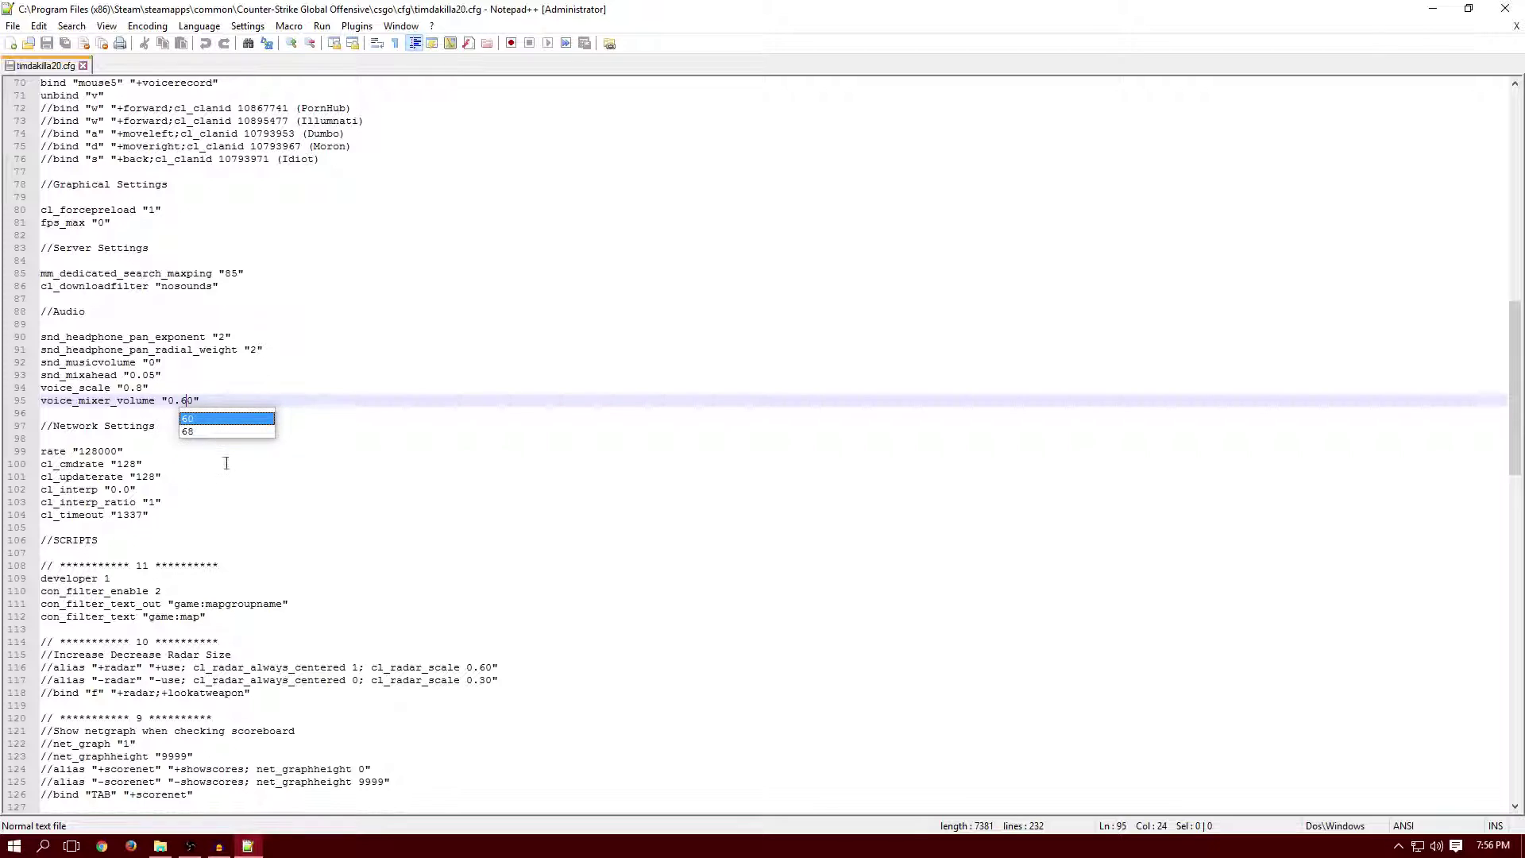
{"action": "left_click_drag", "start_coordinate": [162, 477], "coordinate": [157, 479]}
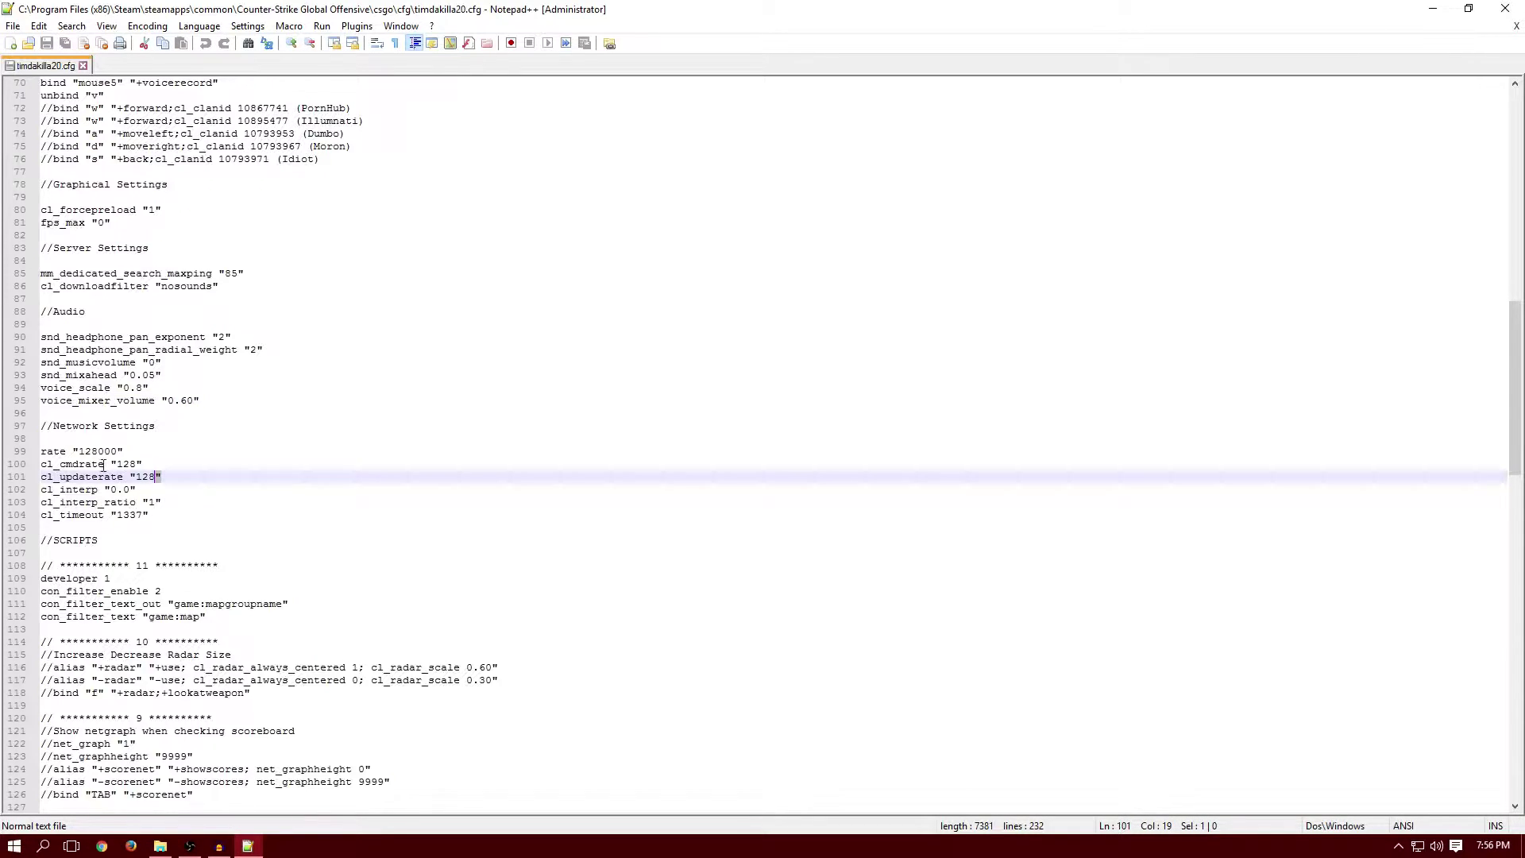
- Look through the SCRIPTS section to the end of the file and go back up to the Binds section
{"action": "scroll", "coordinate": [99, 468], "scroll_direction": "down", "scroll_amount": 4}
{"action": "left_click_drag", "start_coordinate": [85, 325], "coordinate": [159, 381]}
{"action": "scroll", "coordinate": [194, 429], "scroll_direction": "down", "scroll_amount": 5}
{"action": "left_click_drag", "start_coordinate": [126, 235], "coordinate": [681, 811]}
{"action": "left_click_drag", "start_coordinate": [330, 551], "coordinate": [299, 565]}
{"action": "scroll", "coordinate": [397, 595], "scroll_direction": "up", "scroll_amount": 5}
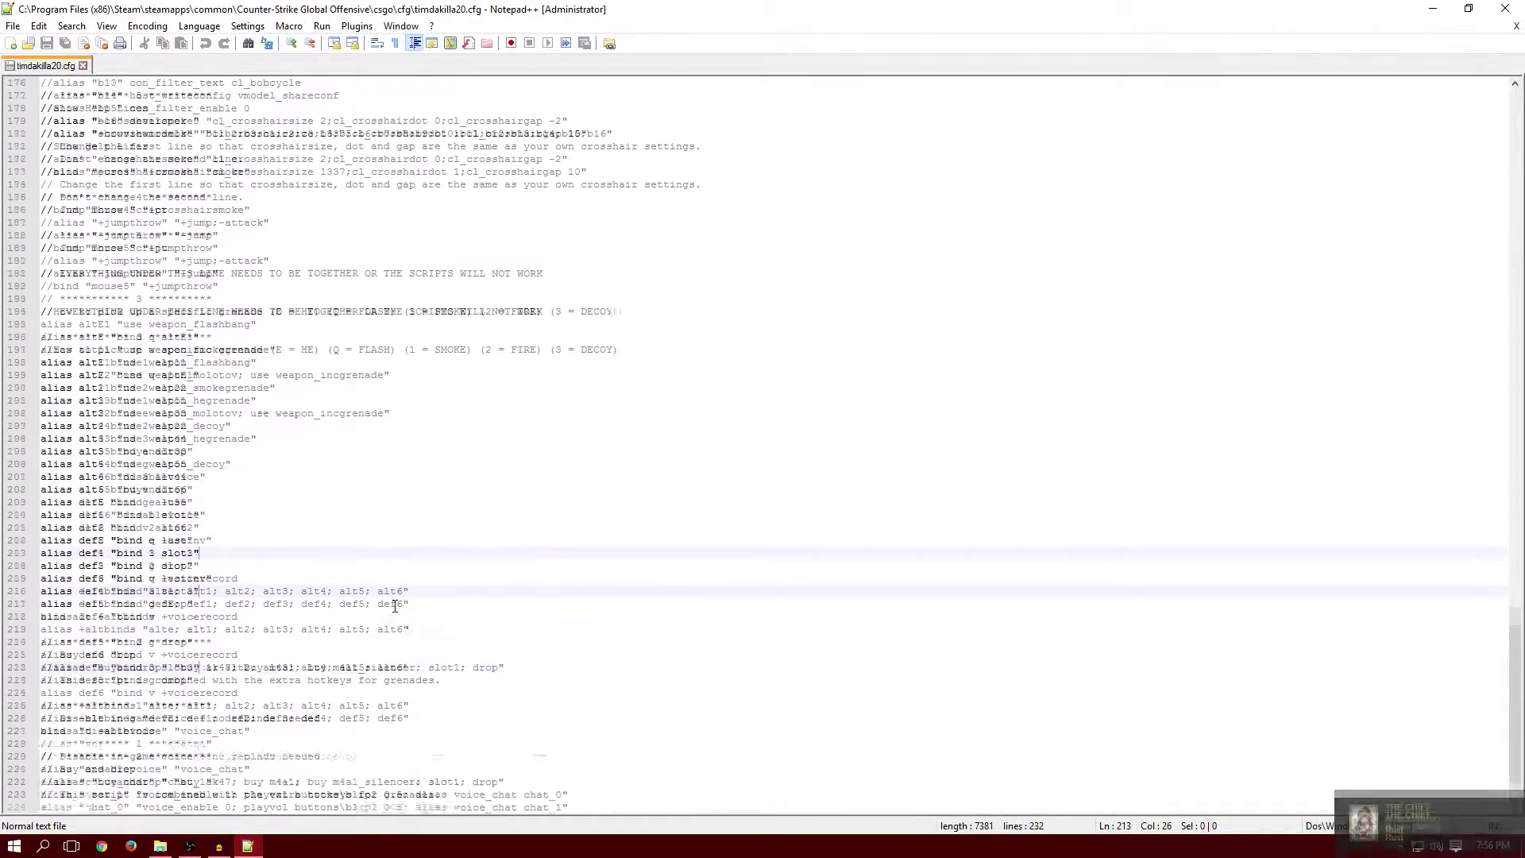
{"action": "scroll", "coordinate": [395, 607], "scroll_direction": "up", "scroll_amount": 20}
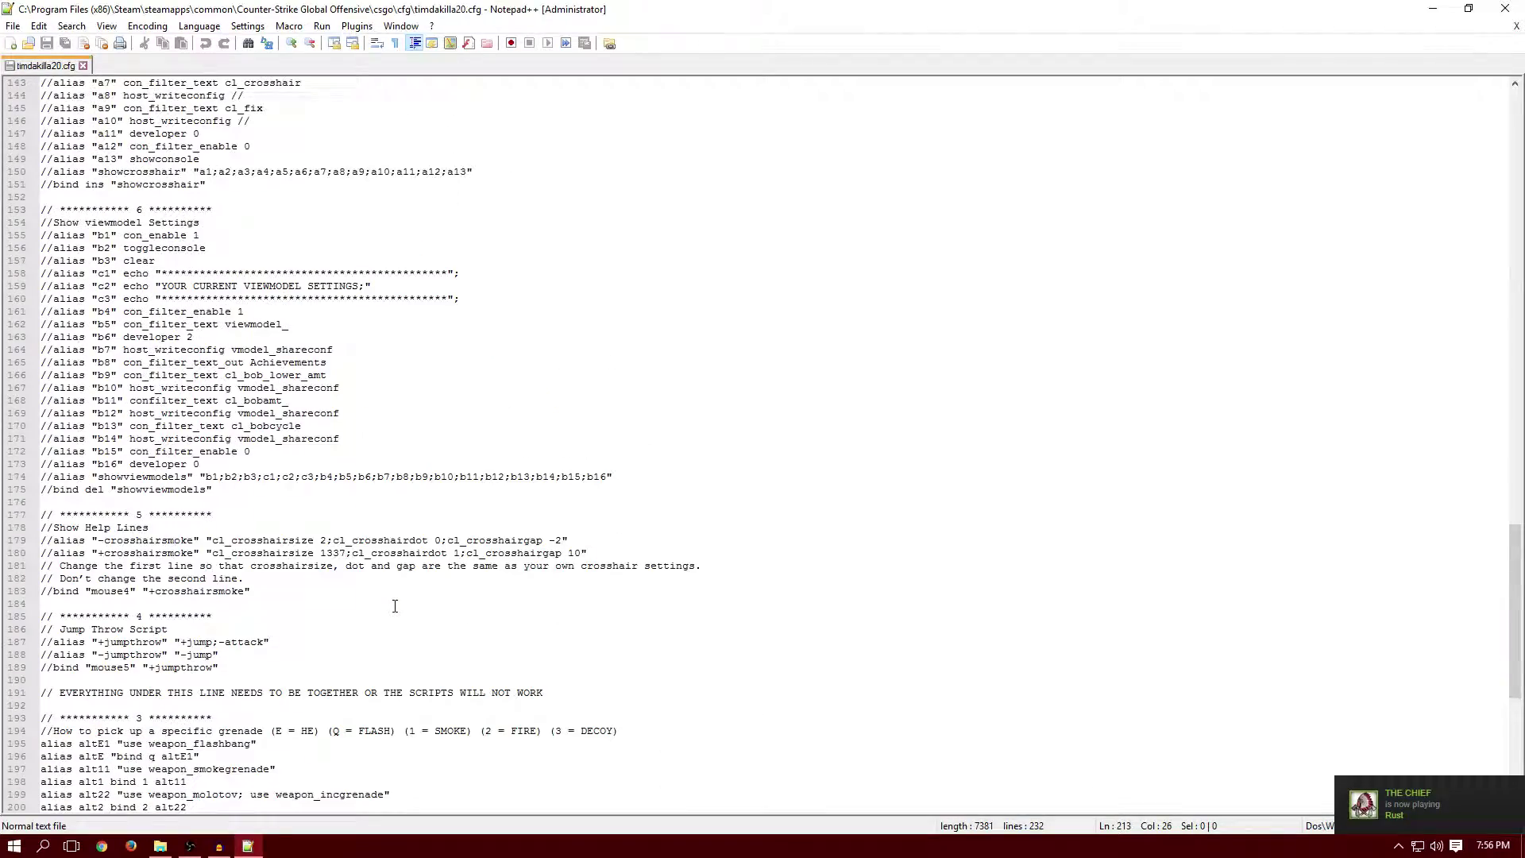
{"action": "scroll", "coordinate": [395, 606], "scroll_direction": "up", "scroll_amount": 17}
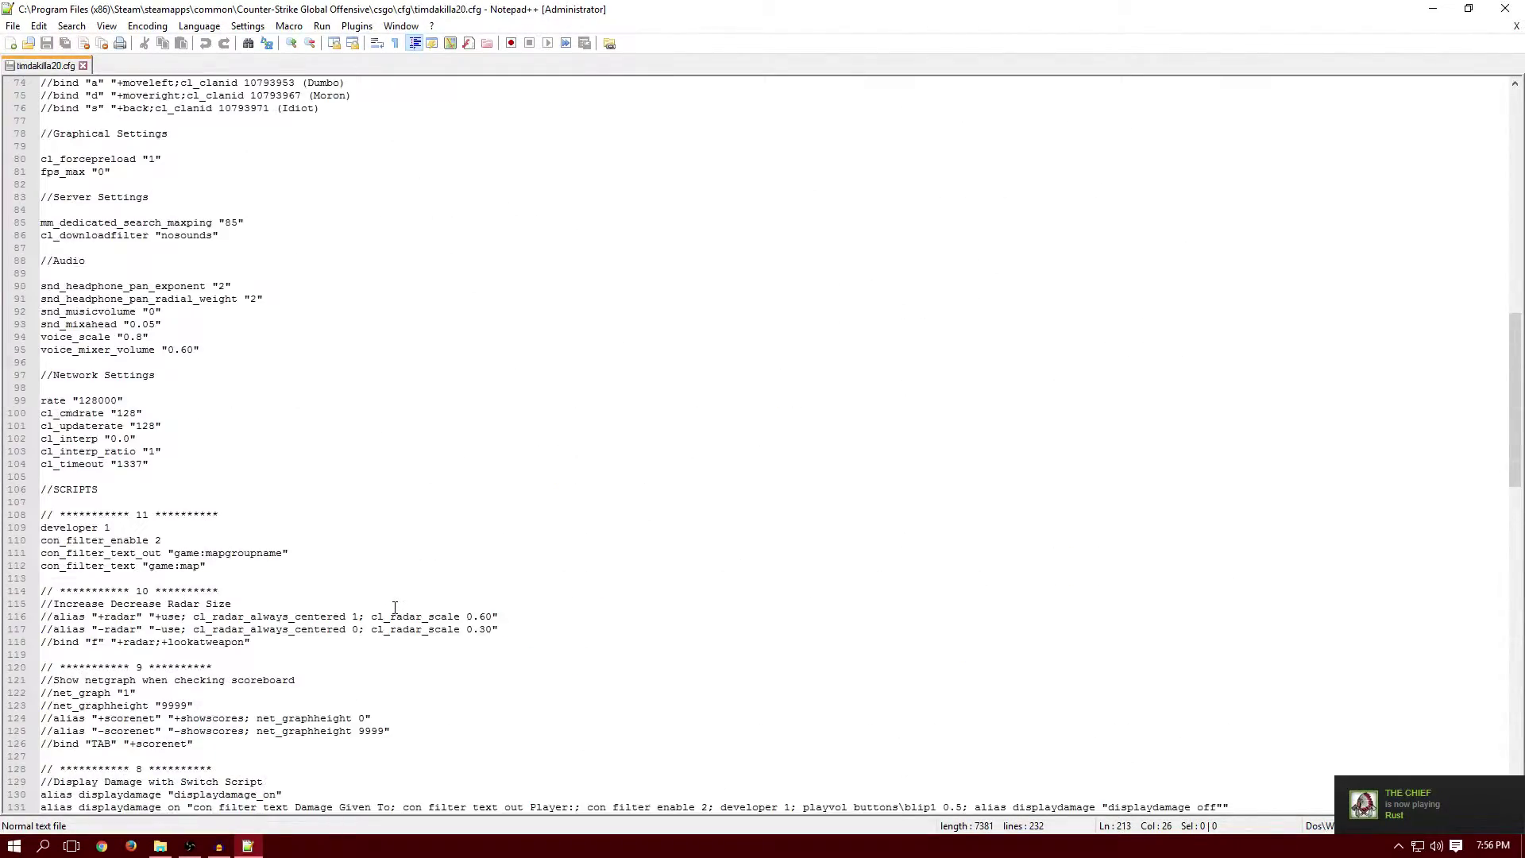
{"action": "scroll", "coordinate": [395, 603], "scroll_direction": "up", "scroll_amount": 2}
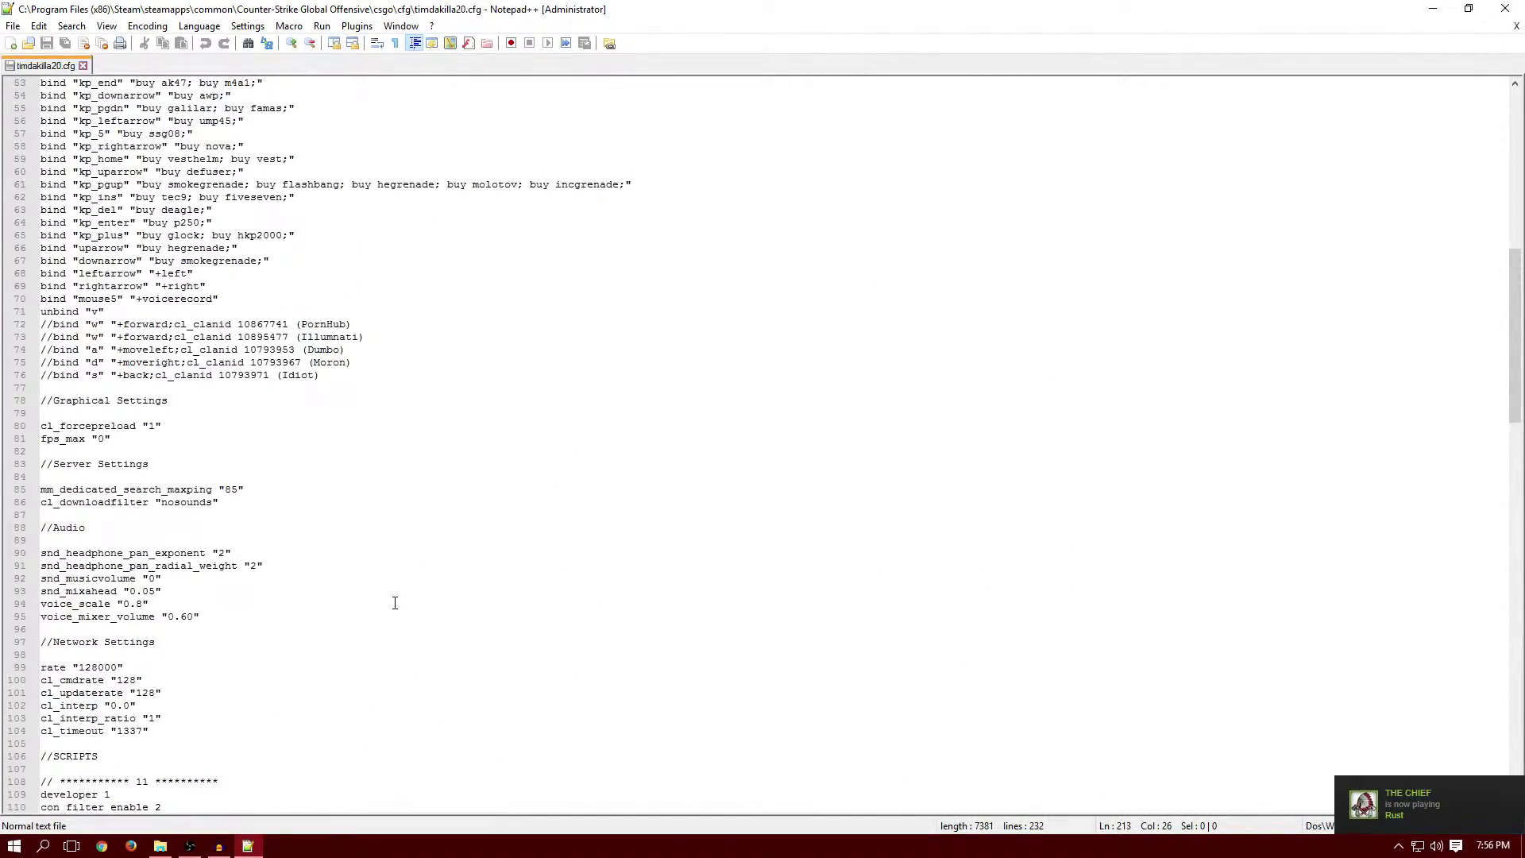
- Examine the numbered scripts at the start of the SCRIPTS section, including the map group filter and radar size scripts
{"action": "scroll", "coordinate": [392, 603], "scroll_direction": "down", "scroll_amount": 4}
{"action": "left_click_drag", "start_coordinate": [207, 669], "coordinate": [136, 668]}
{"action": "left_click", "coordinate": [199, 680]}
{"action": "scroll", "coordinate": [223, 670], "scroll_direction": "down", "scroll_amount": 3}
{"action": "left_click_drag", "start_coordinate": [312, 646], "coordinate": [41, 618]}
{"action": "left_click", "coordinate": [229, 657]}
{"action": "scroll", "coordinate": [274, 663], "scroll_direction": "down", "scroll_amount": 2}
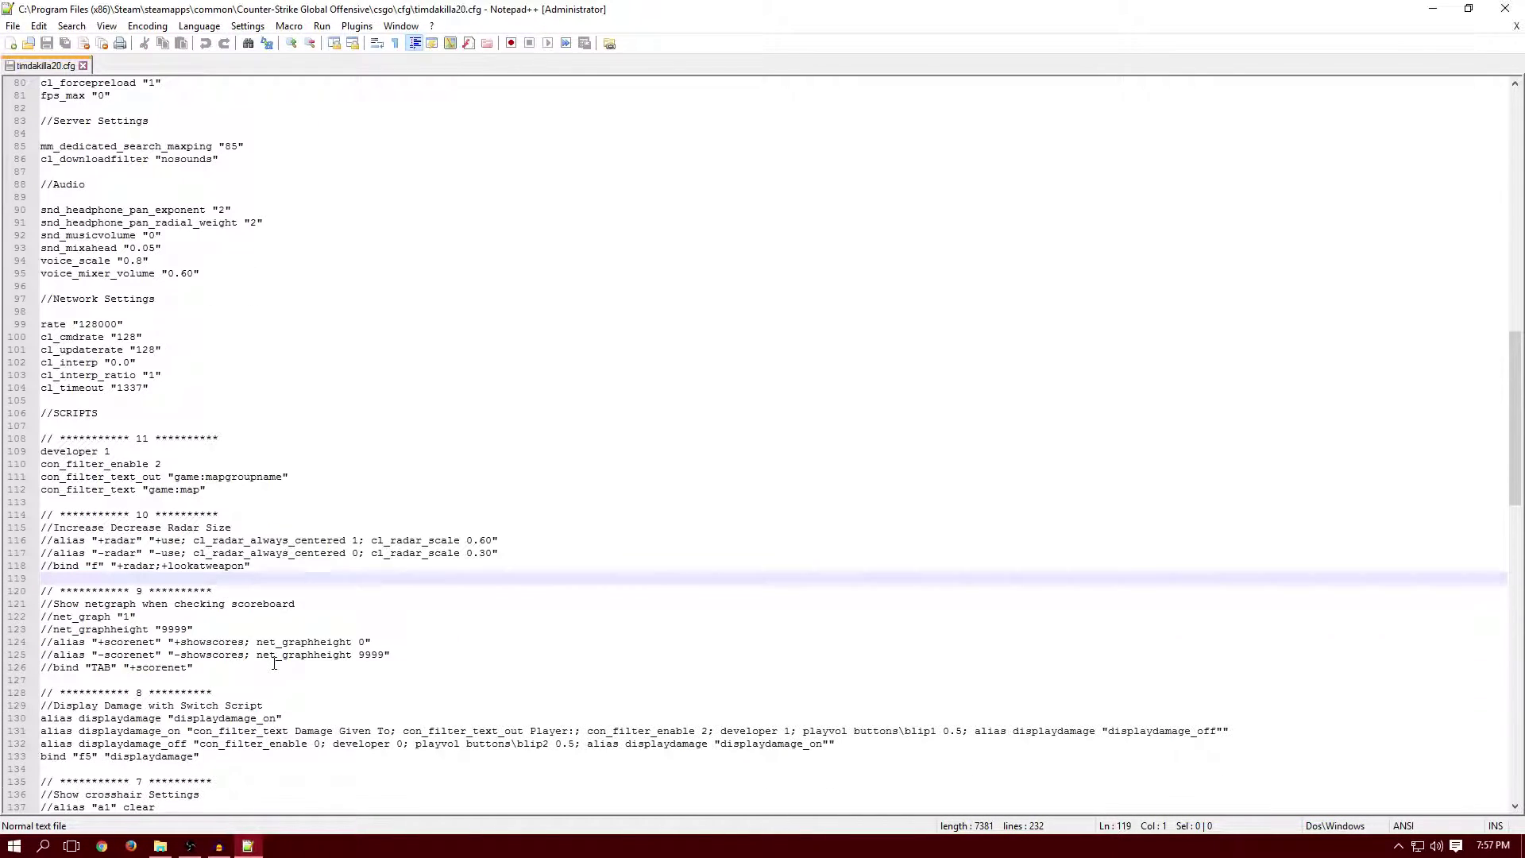
{"action": "left_click_drag", "start_coordinate": [267, 494], "coordinate": [65, 467]}
- Review the Network Settings lines again, followed by the UI Changes commands and launch options at the file's start
{"action": "scroll", "coordinate": [248, 514], "scroll_direction": "up", "scroll_amount": 5}
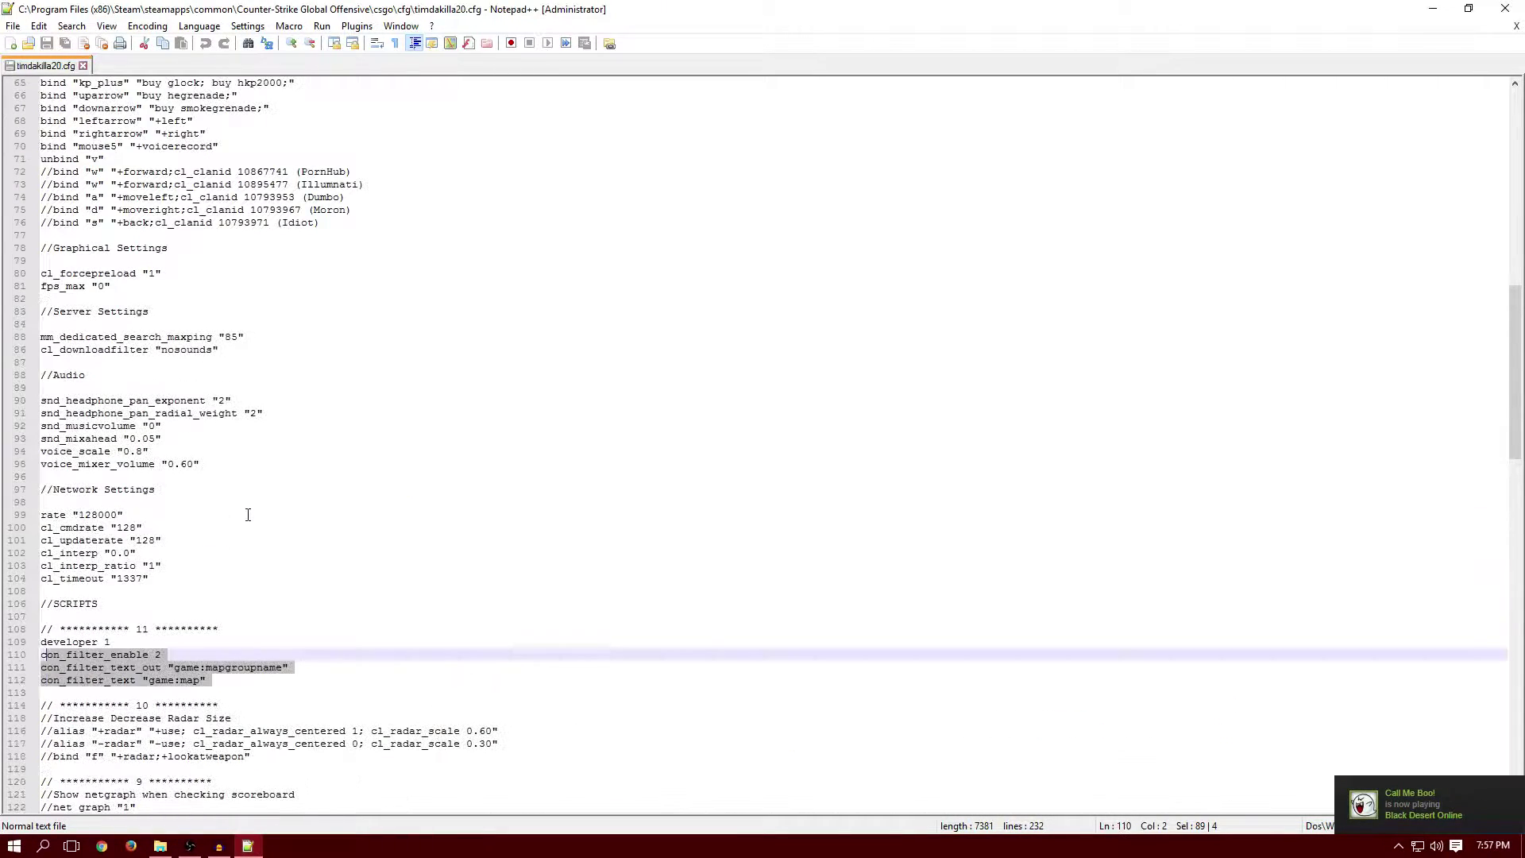
{"action": "scroll", "coordinate": [223, 549], "scroll_direction": "up", "scroll_amount": 1}
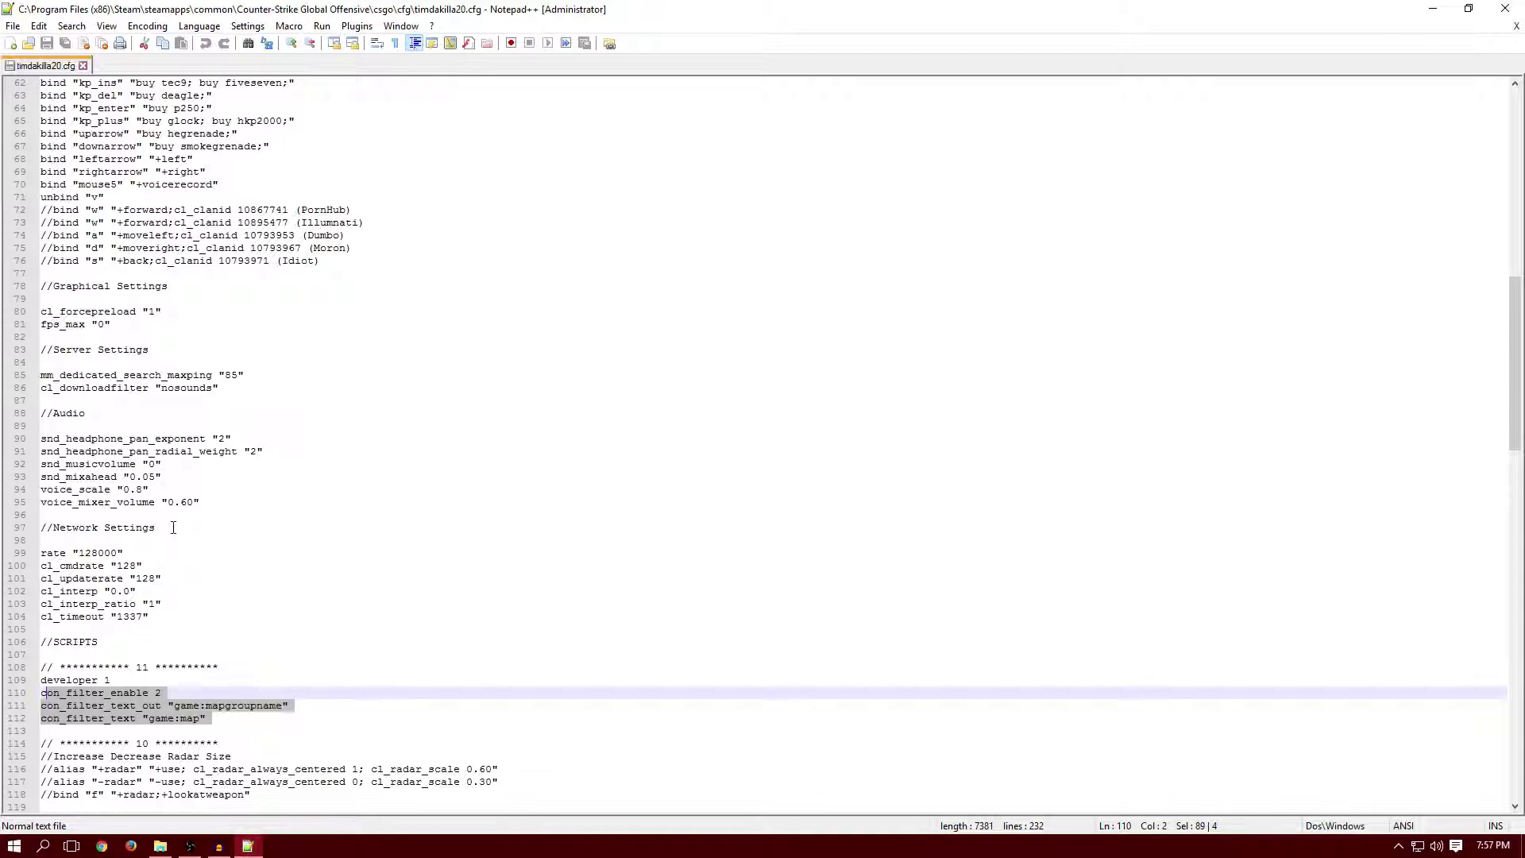
{"action": "left_click_drag", "start_coordinate": [196, 606], "coordinate": [205, 595]}
{"action": "scroll", "coordinate": [200, 584], "scroll_direction": "up", "scroll_amount": 17}
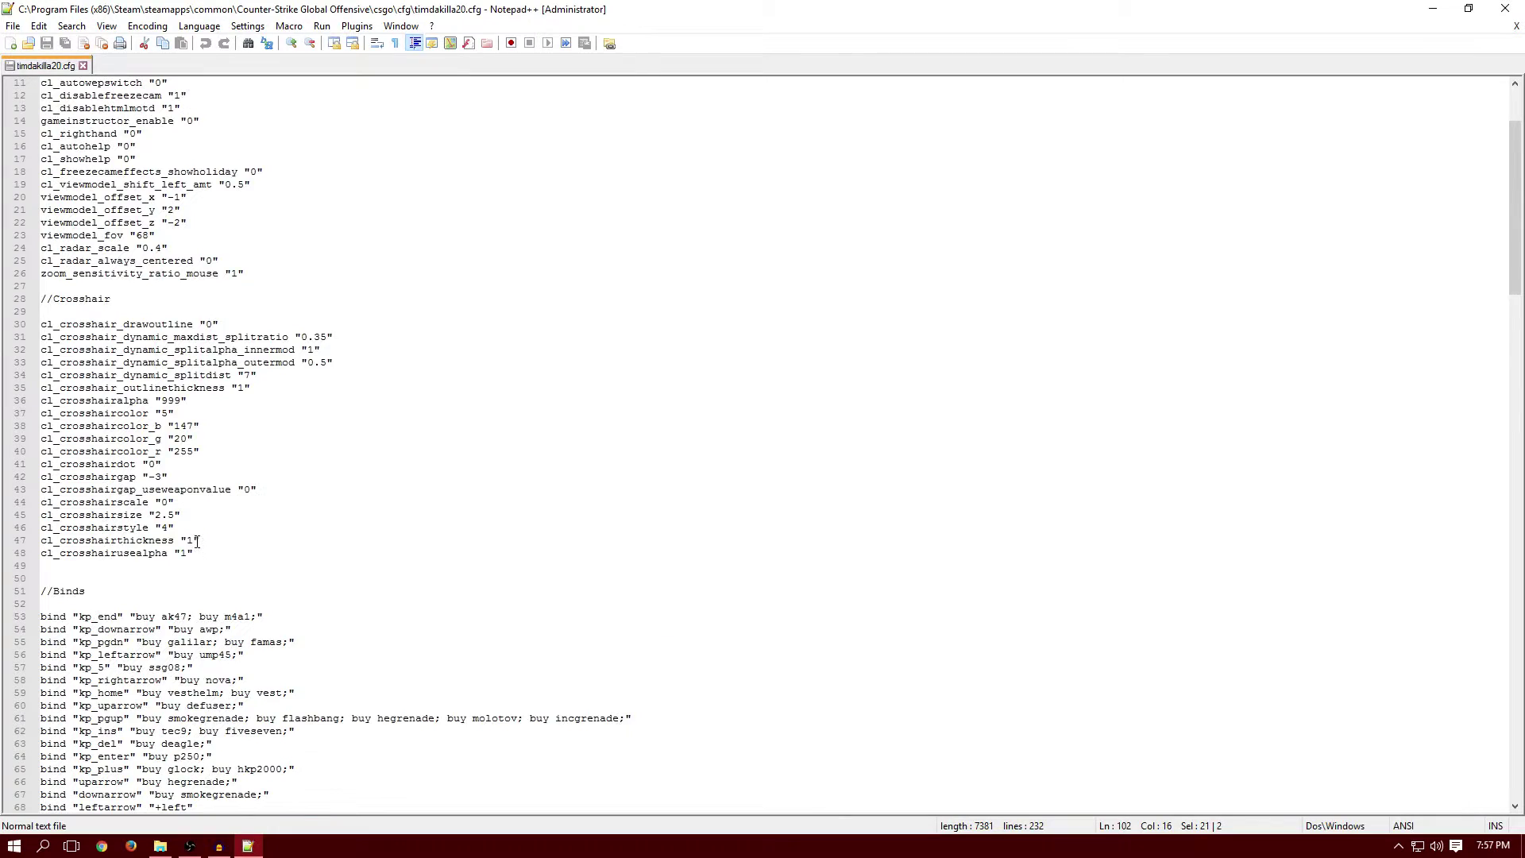
{"action": "scroll", "coordinate": [197, 541], "scroll_direction": "up", "scroll_amount": 4}
{"action": "left_click_drag", "start_coordinate": [101, 265], "coordinate": [147, 160]}
{"action": "left_click", "coordinate": [274, 298]}
{"action": "left_click_drag", "start_coordinate": [272, 289], "coordinate": [259, 275]}
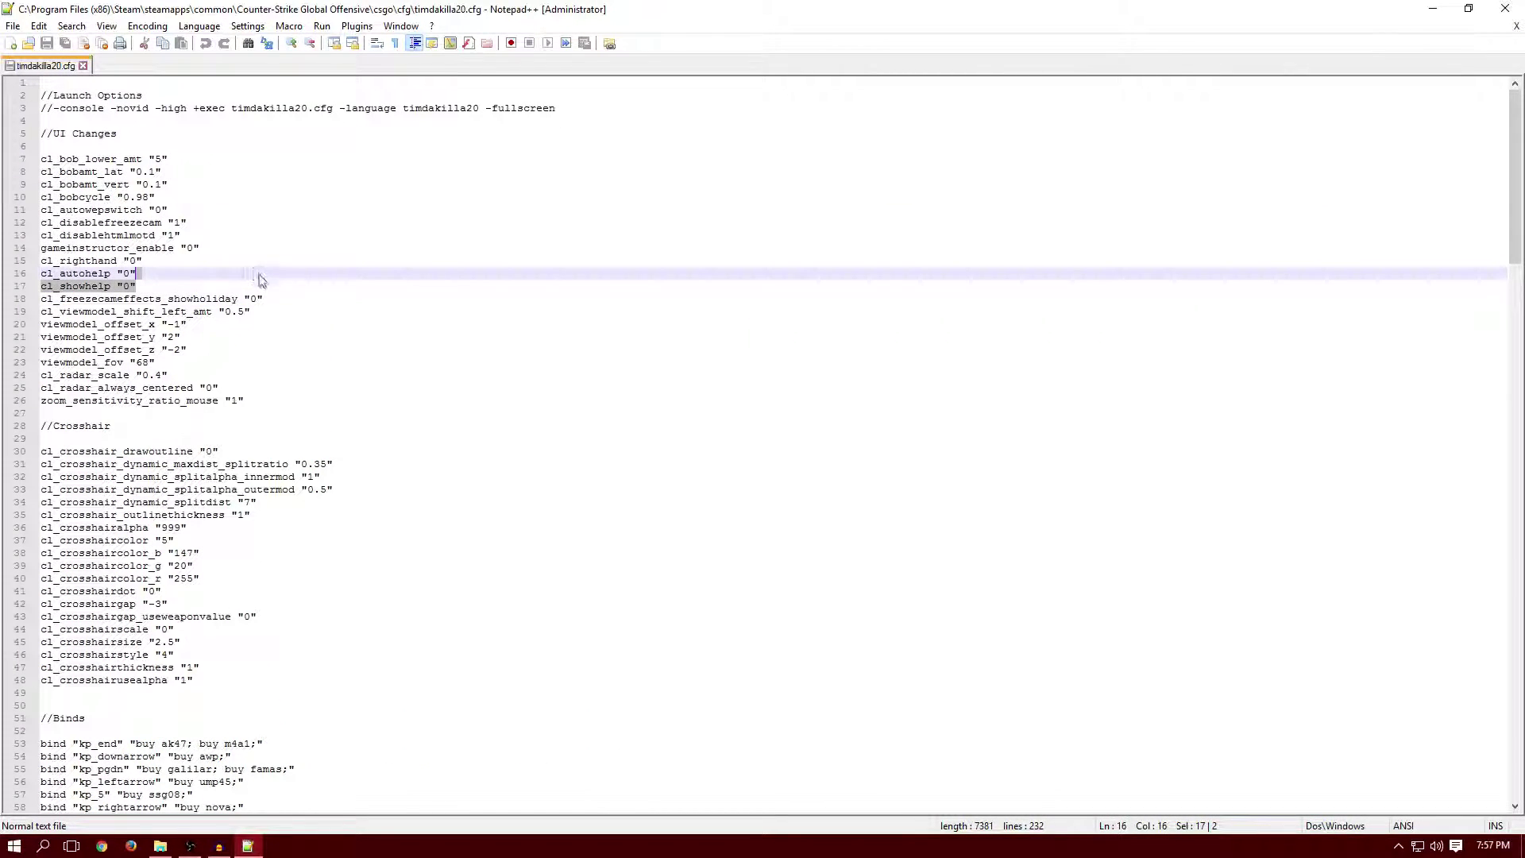
{"action": "left_click", "coordinate": [234, 219]}
{"action": "left_click_drag", "start_coordinate": [41, 158], "coordinate": [41, 83]}
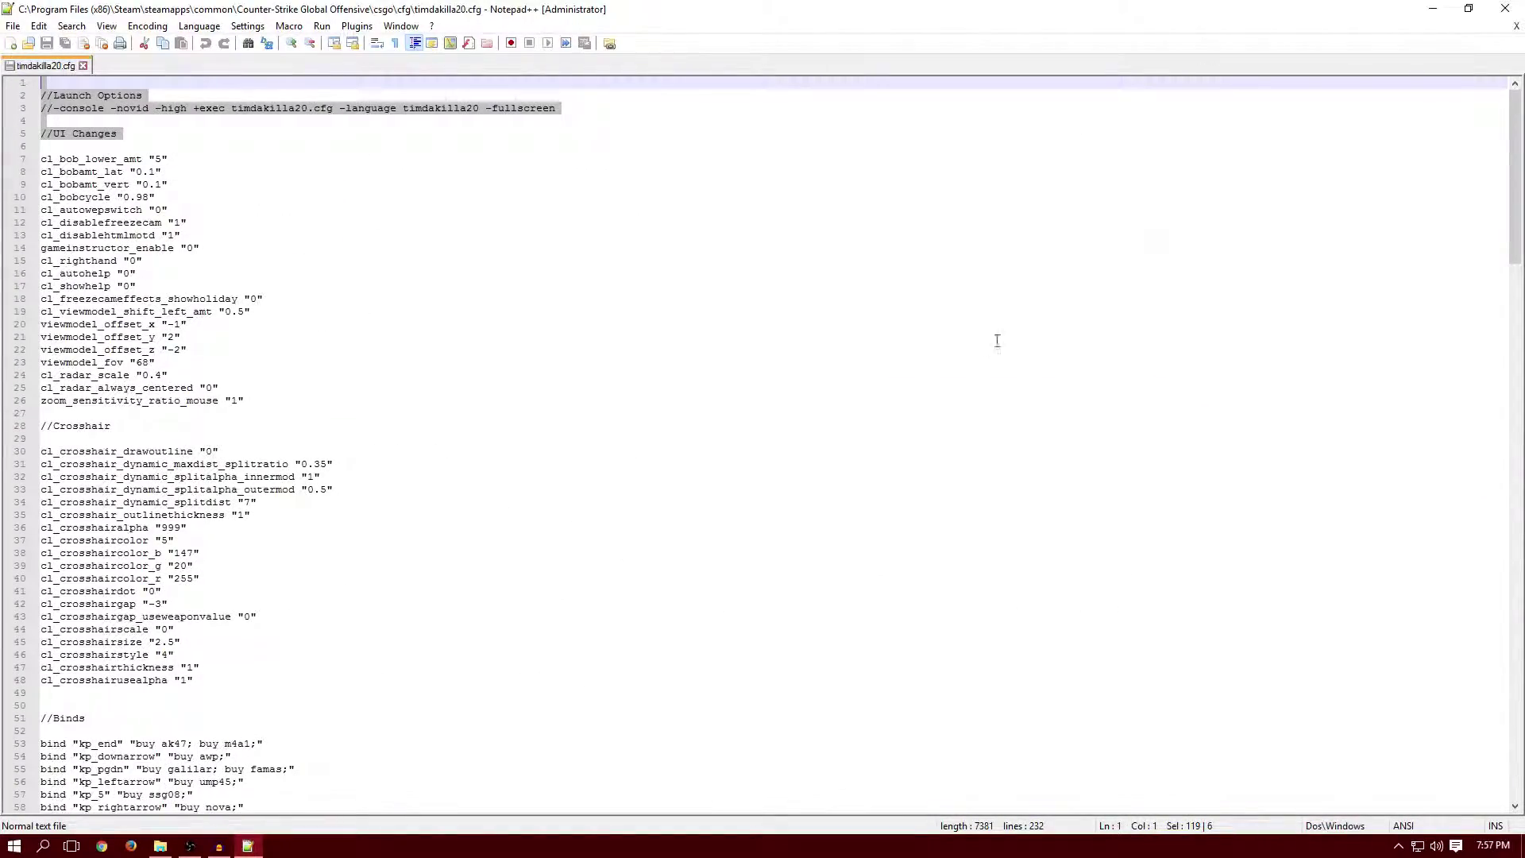
{"action": "left_click", "coordinate": [971, 350]}
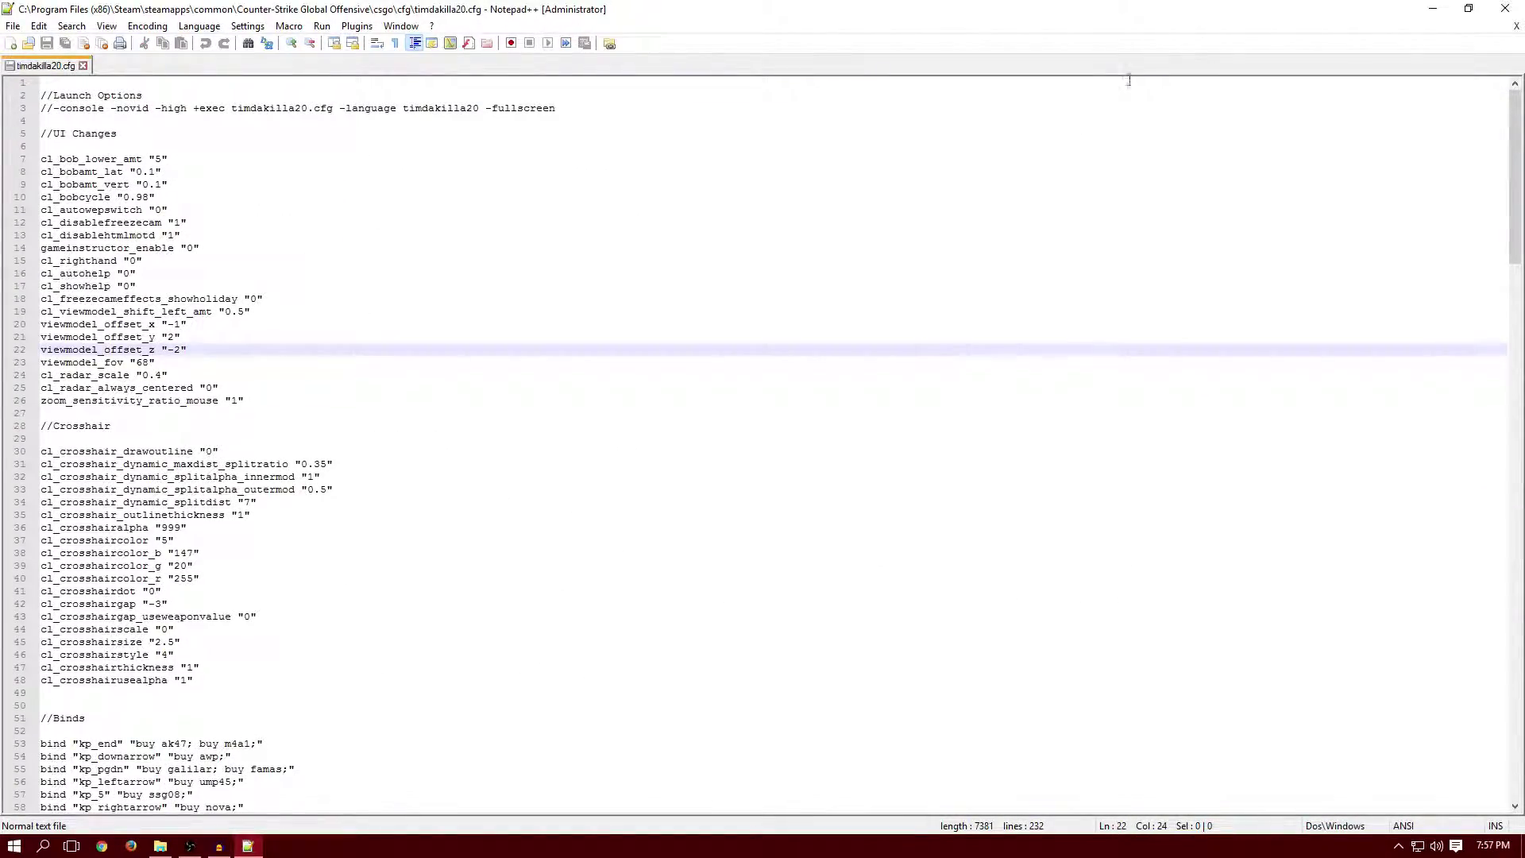
- Close the editor and create a new text file on the desktop named timdakilla20.txt
{"action": "left_click", "coordinate": [1509, 7]}
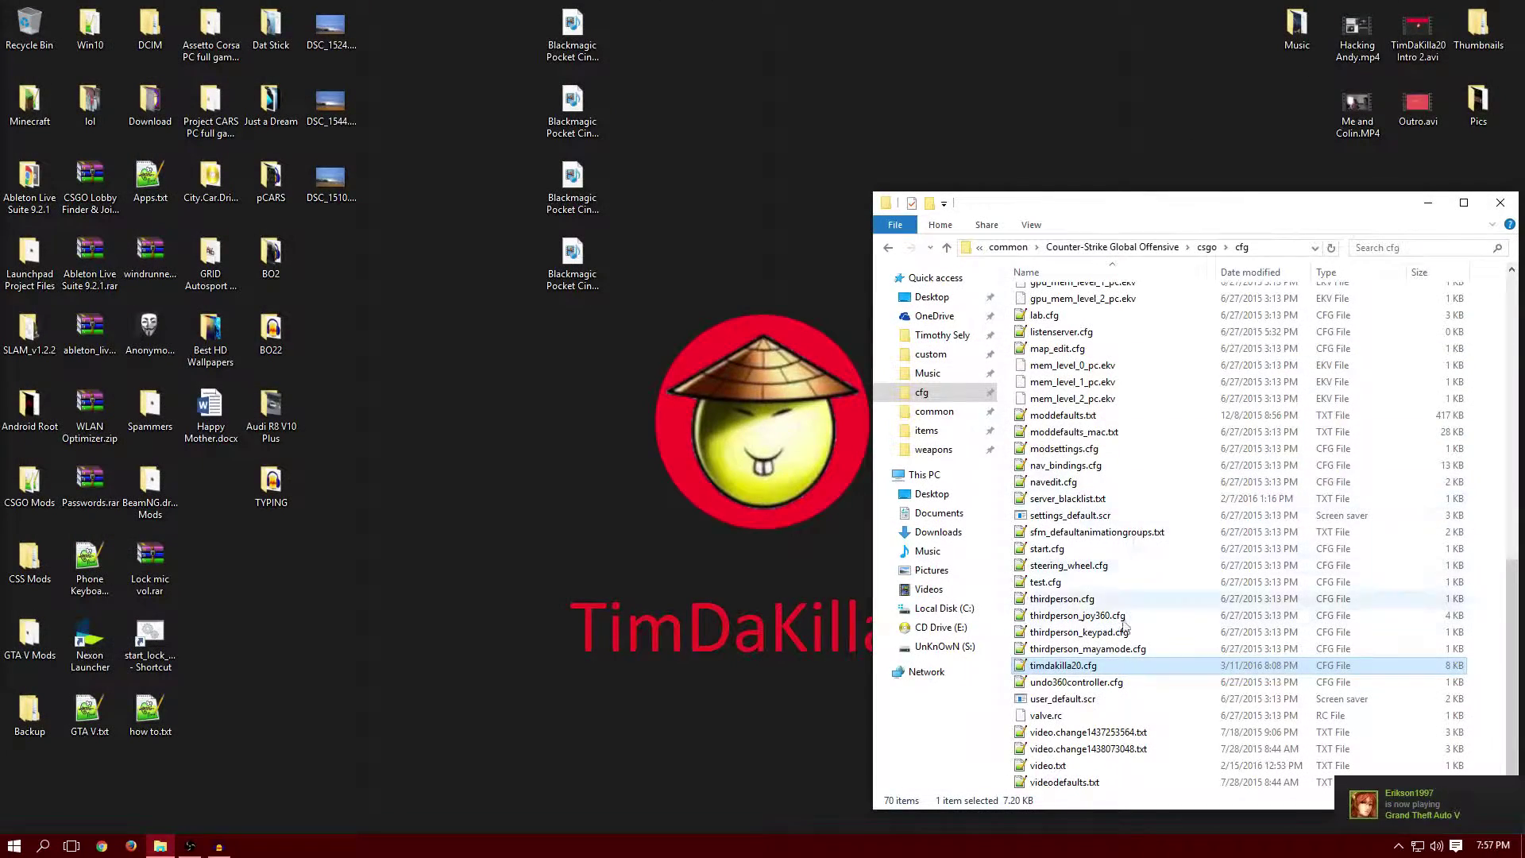
{"action": "right_click", "coordinate": [557, 524]}
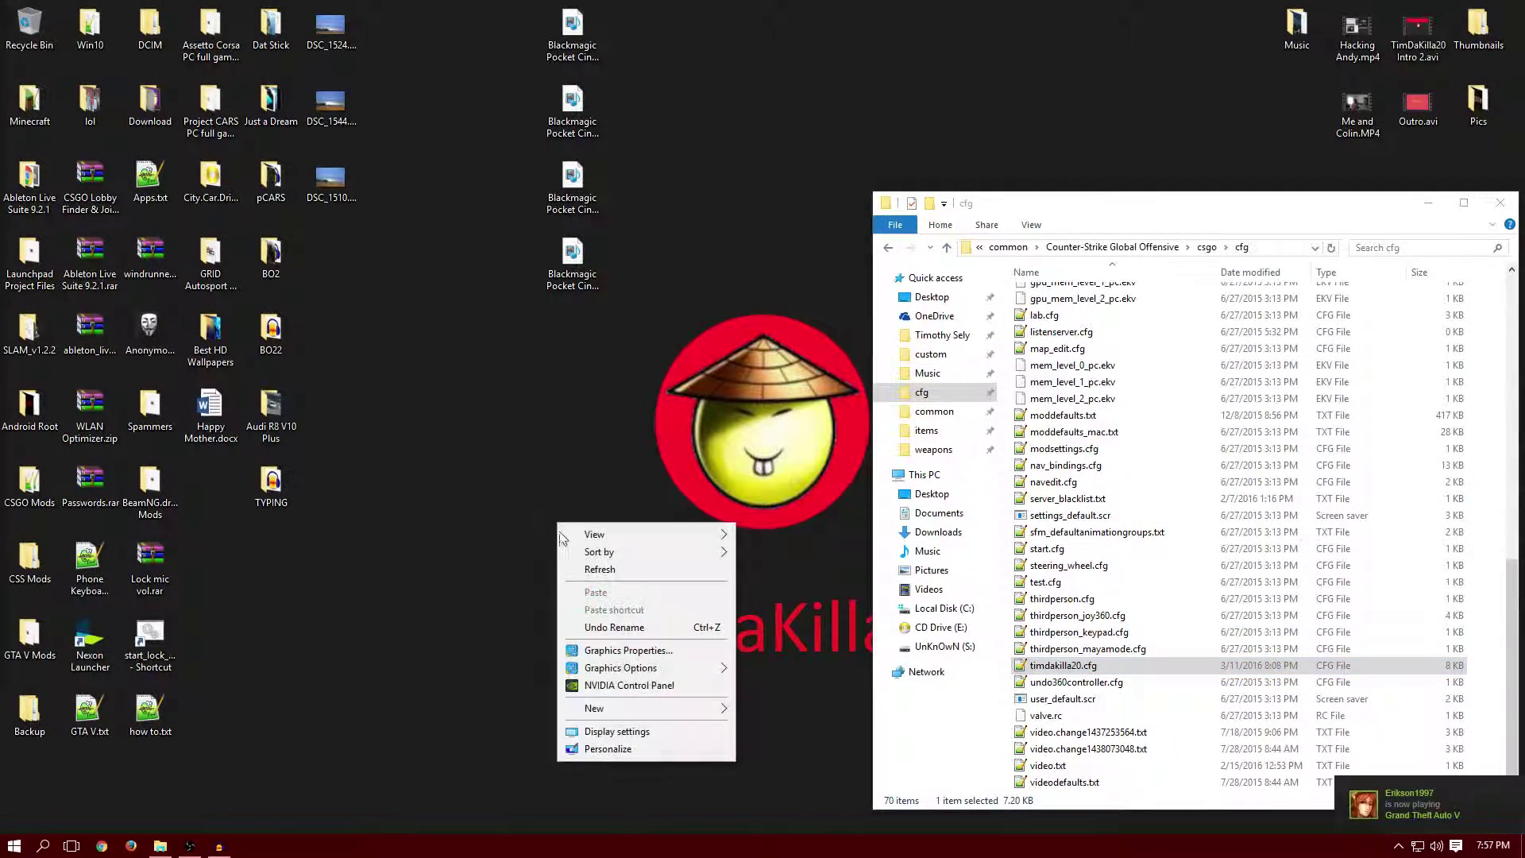
{"action": "mouse_move", "coordinate": [636, 708]}
{"action": "left_click", "coordinate": [791, 672]}
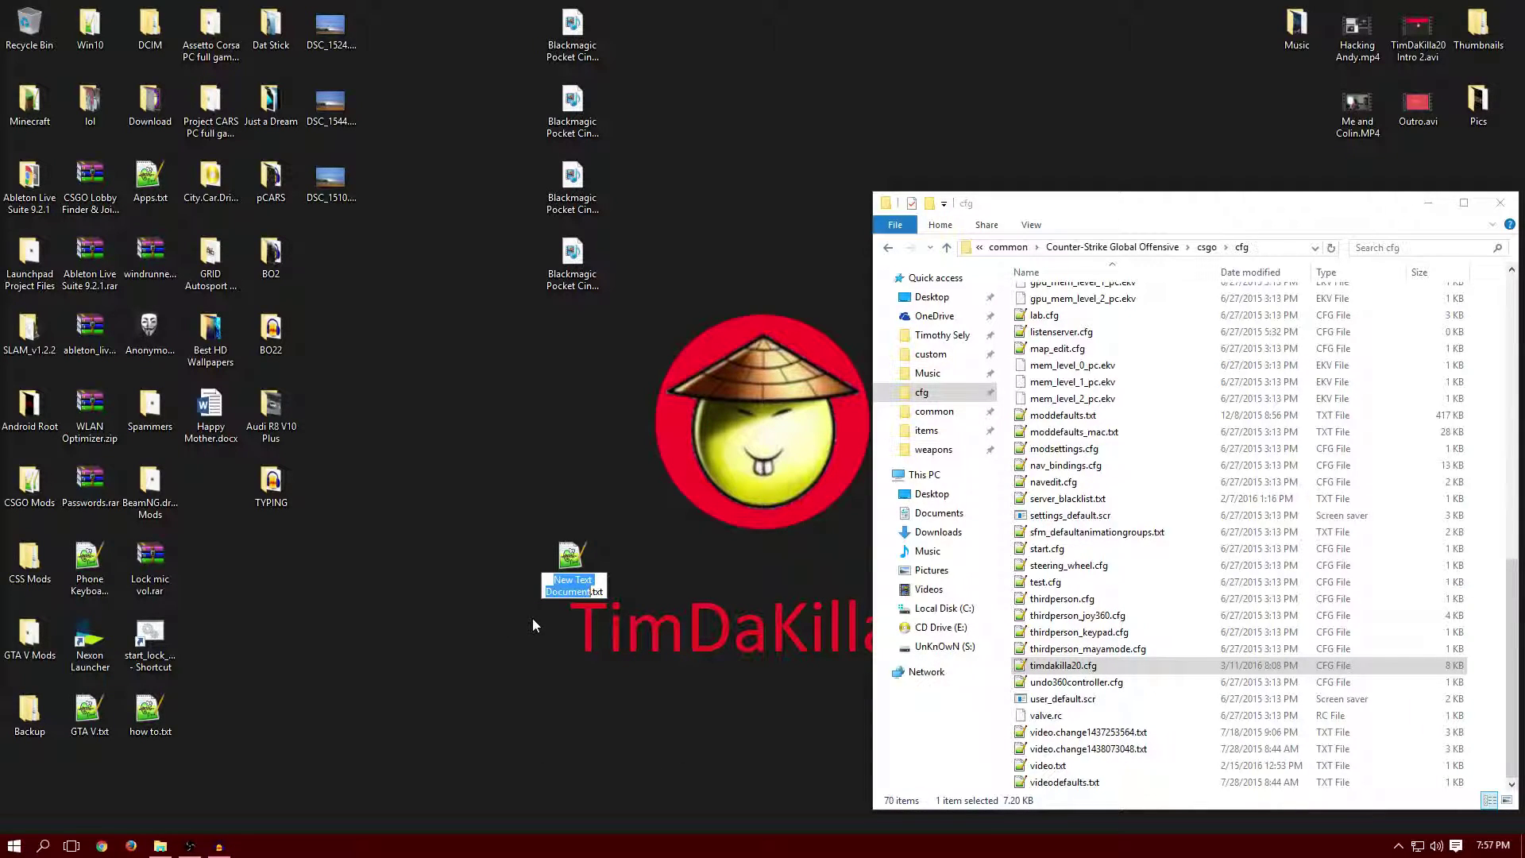
{"action": "type", "text": "timdaki"}
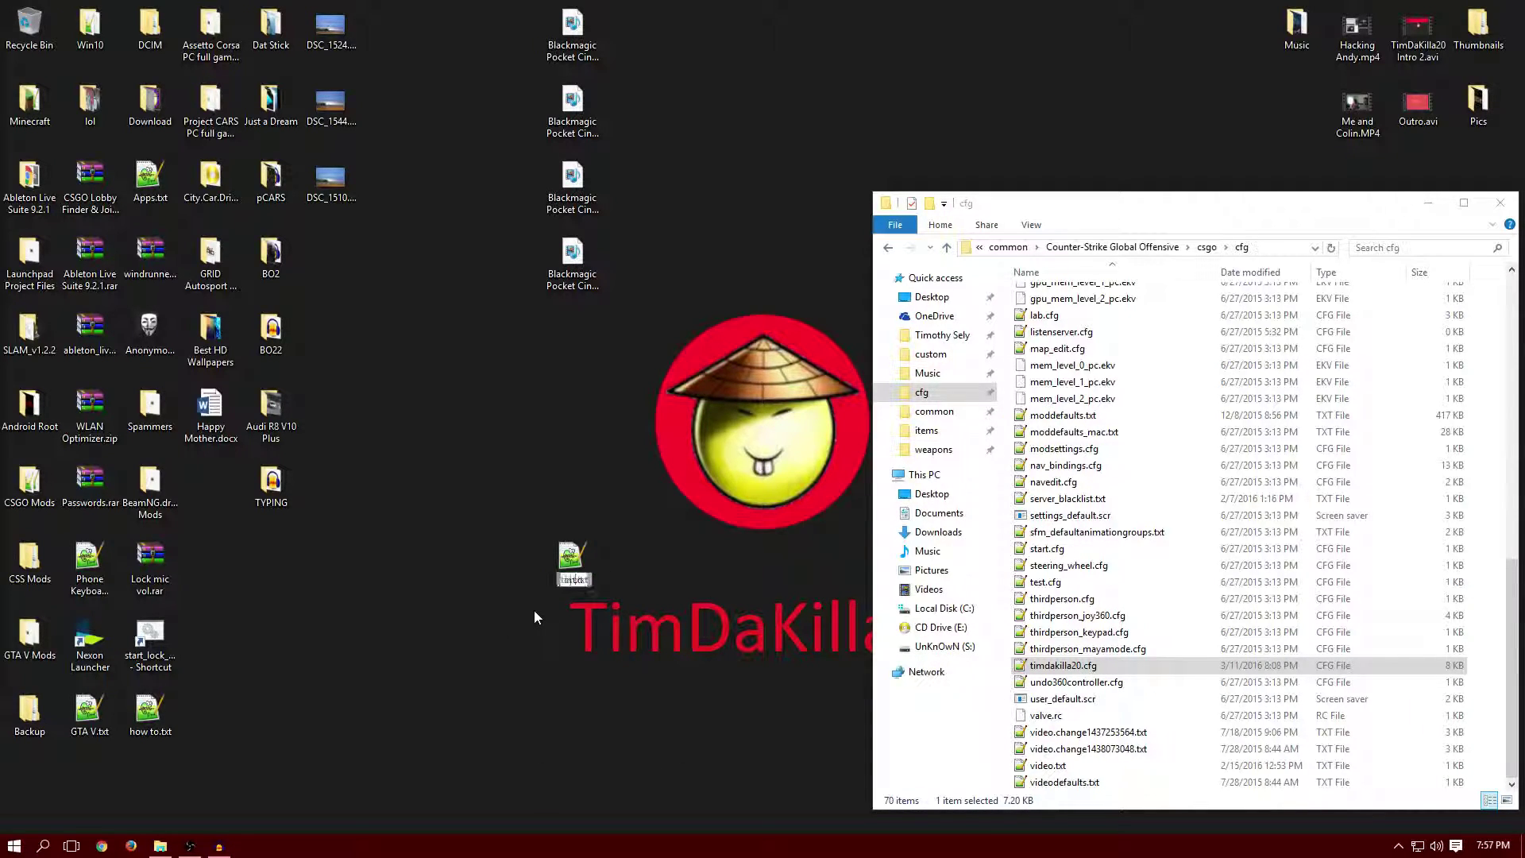
{"action": "type", "text": "lla20"}
{"action": "key", "text": "Return"}
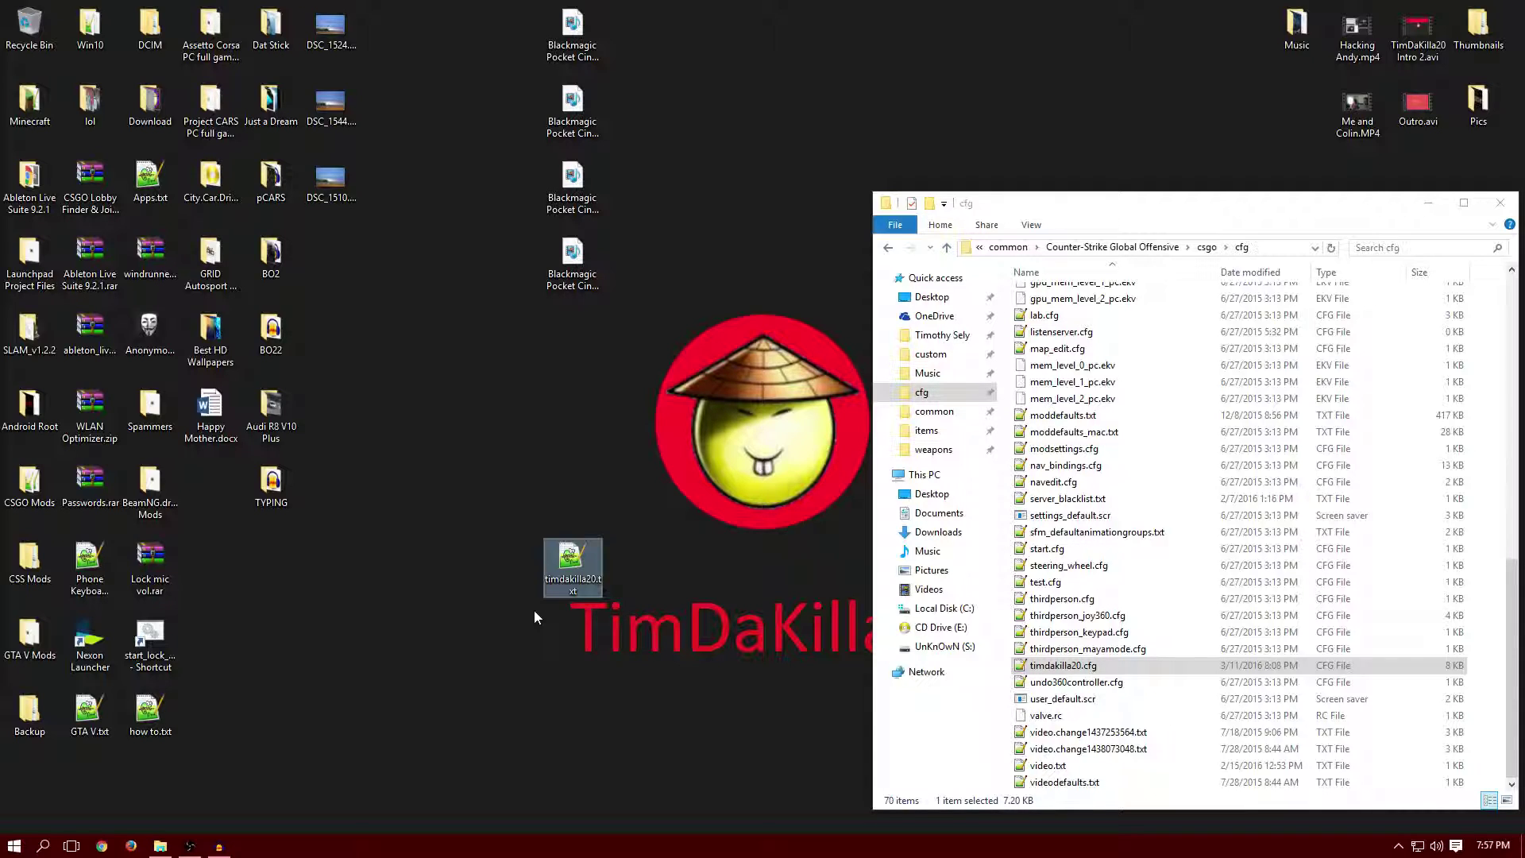
- Change the extension of the desktop file timdakilla20 to .cfg and confirm the change
{"action": "left_click", "coordinate": [572, 585]}
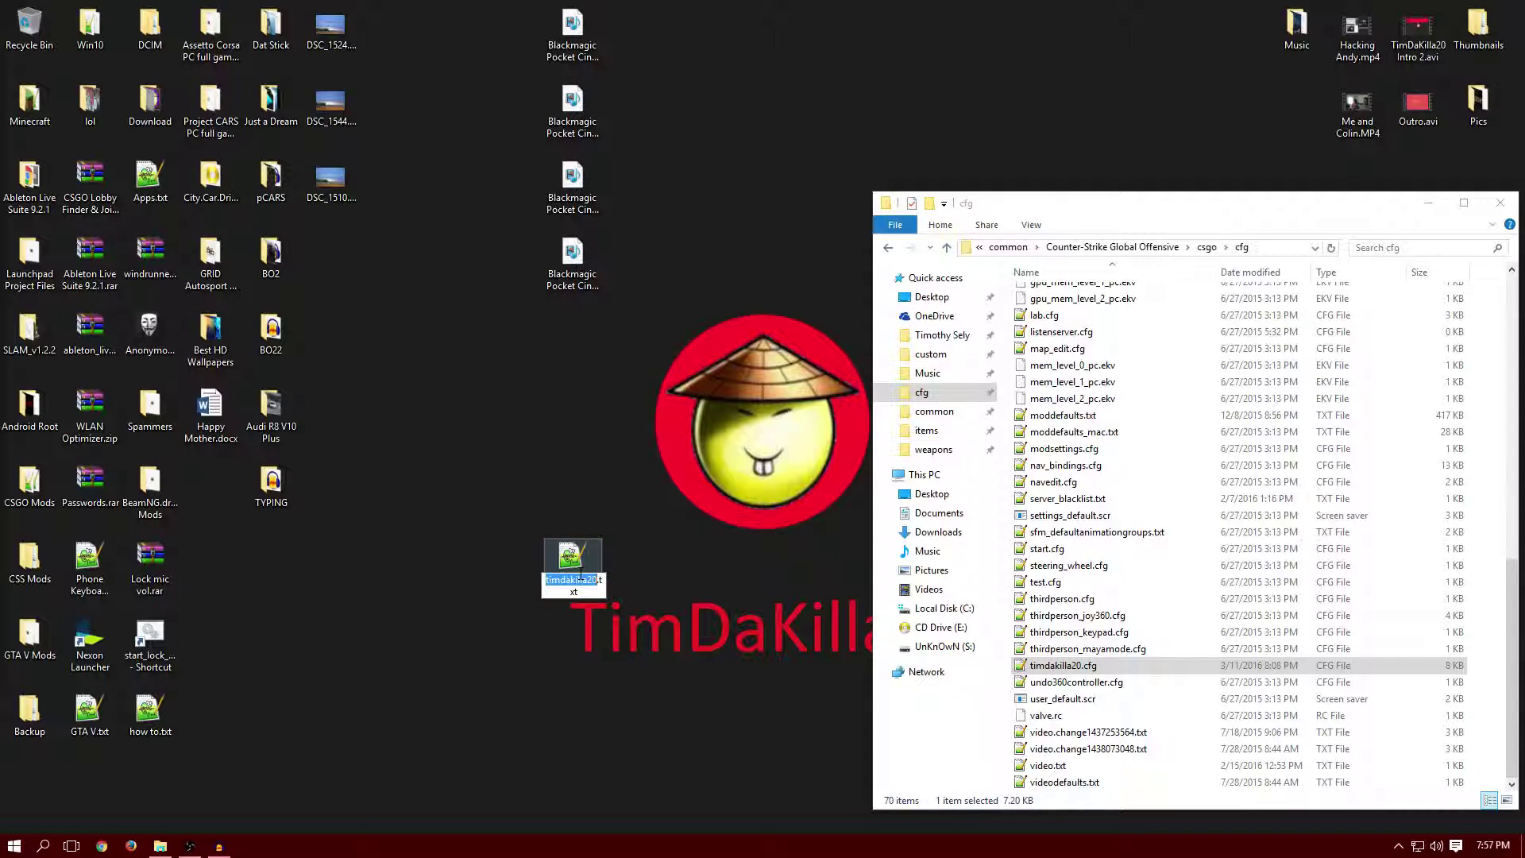
{"action": "left_click", "coordinate": [588, 593]}
{"action": "type", "text": "cfg"}
{"action": "key", "text": "Return"}
{"action": "left_click", "coordinate": [833, 432]}
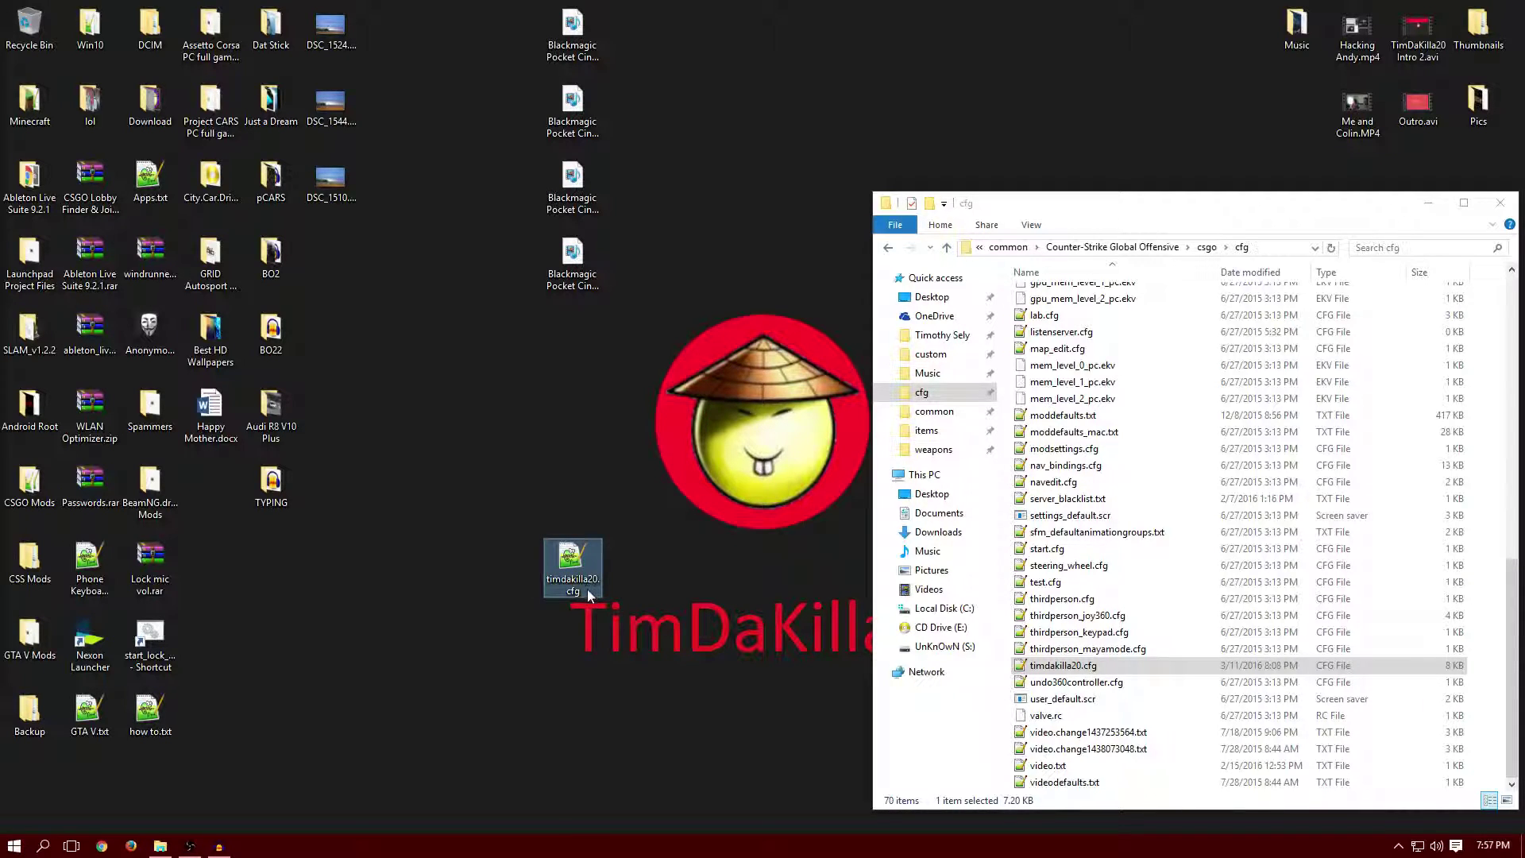
{"action": "left_click", "coordinate": [580, 593]}
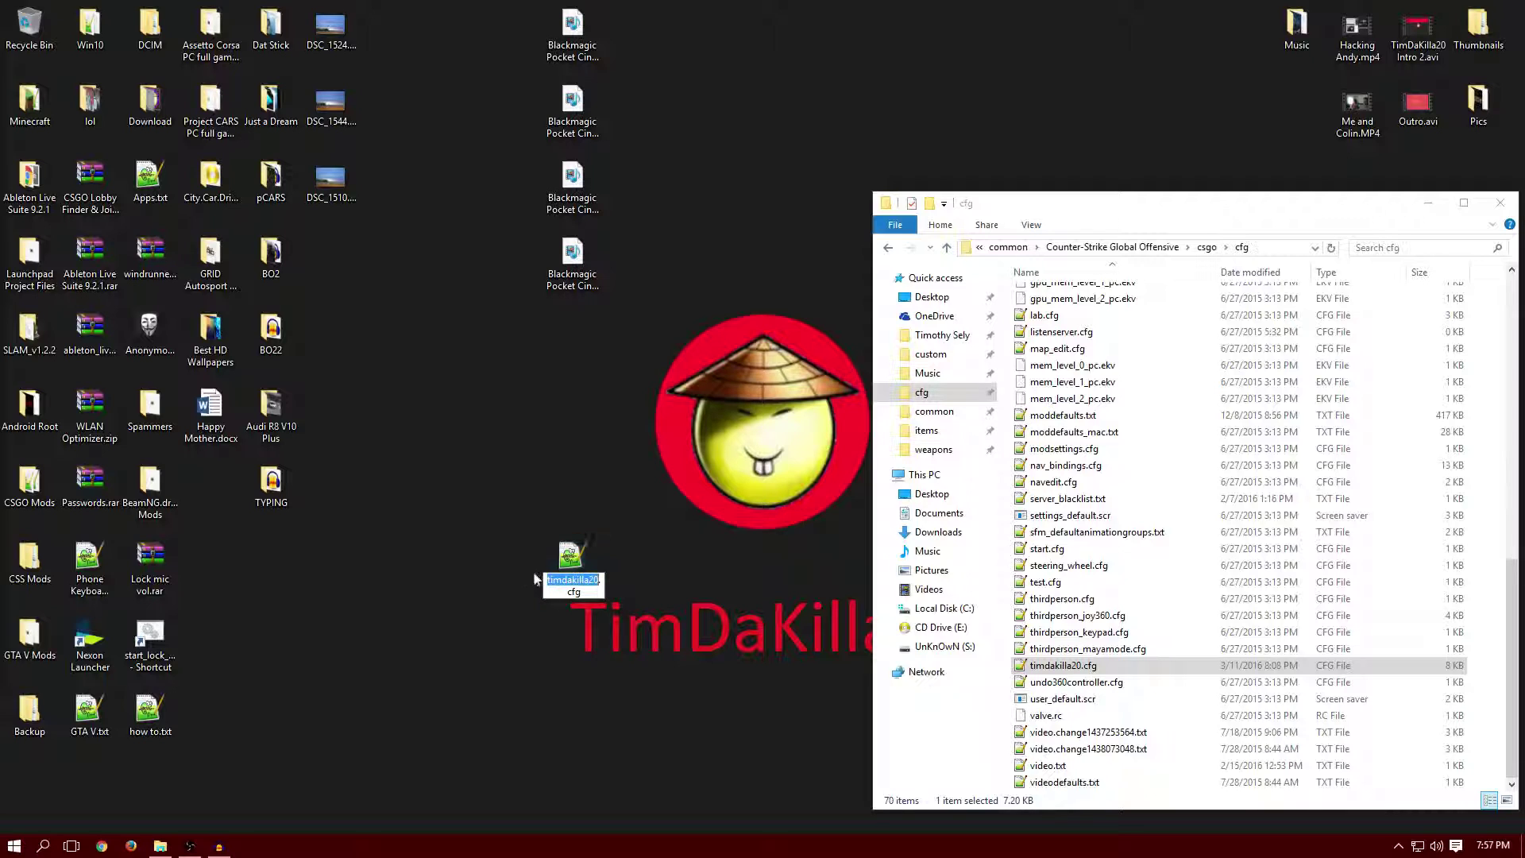
{"action": "left_click", "coordinate": [581, 592]}
{"action": "left_click_drag", "start_coordinate": [582, 592], "coordinate": [573, 592]}
{"action": "left_click", "coordinate": [433, 625]}
- Launch Notepad++ with a blank document and move its window beside the cfg folder window
{"action": "left_click", "coordinate": [13, 846]}
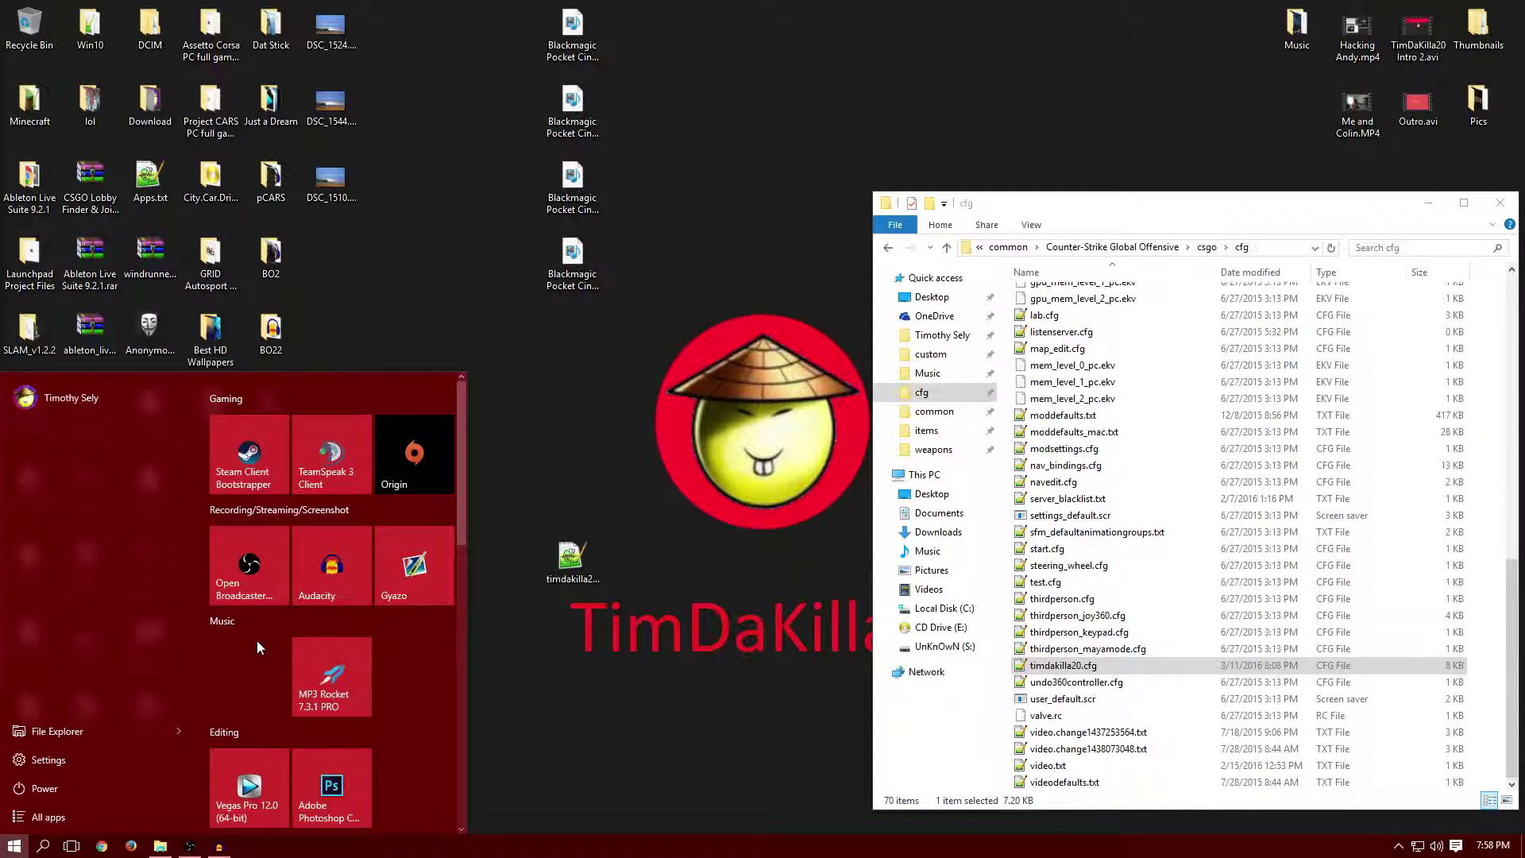
{"action": "type", "text": "notepas"}
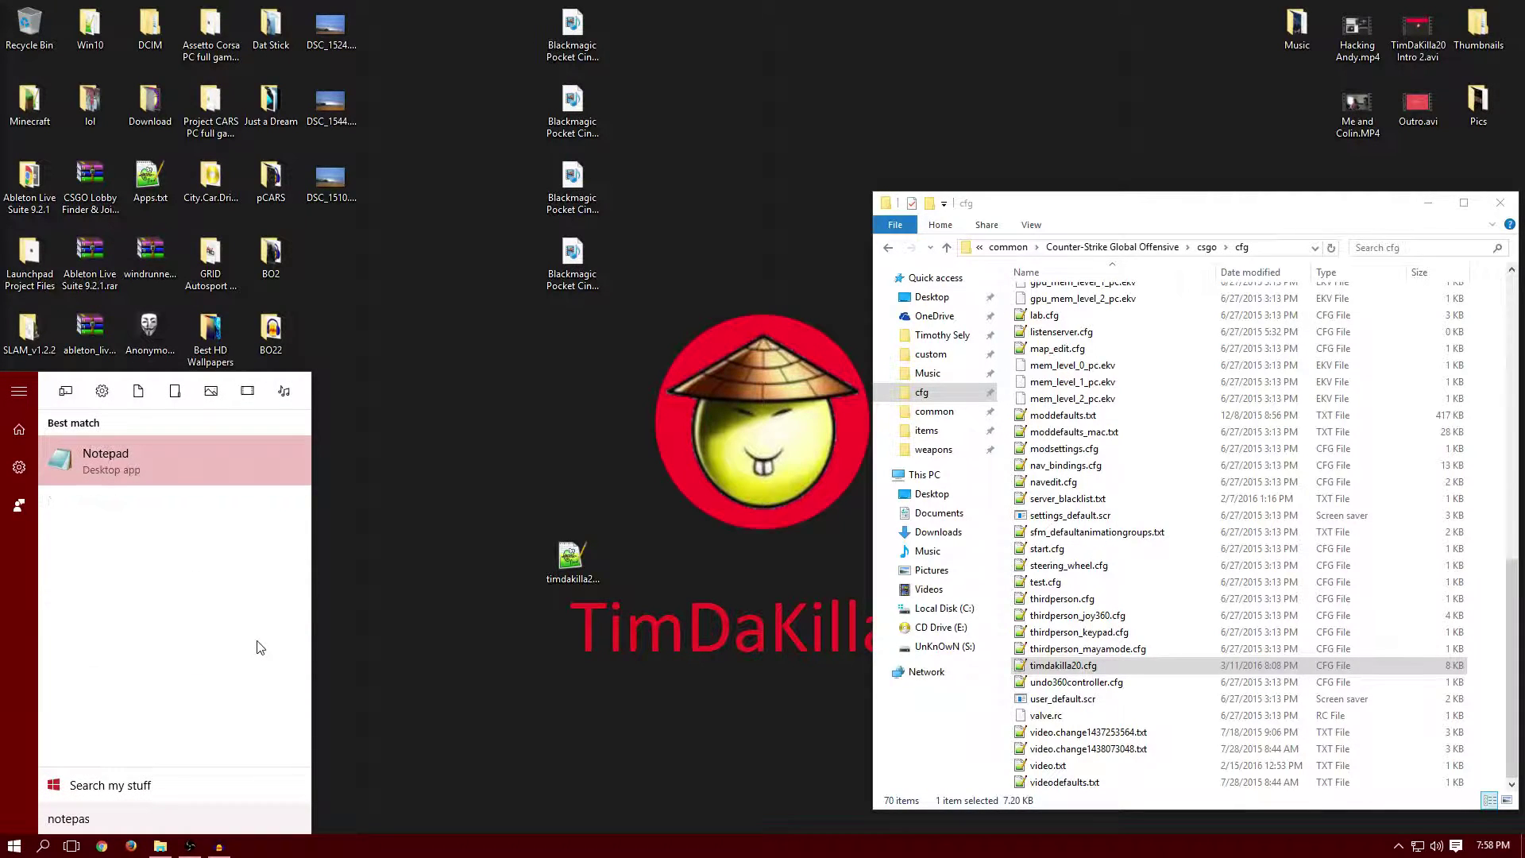
{"action": "key", "text": "BackSpace"}
{"action": "type", "text": "d.00"}
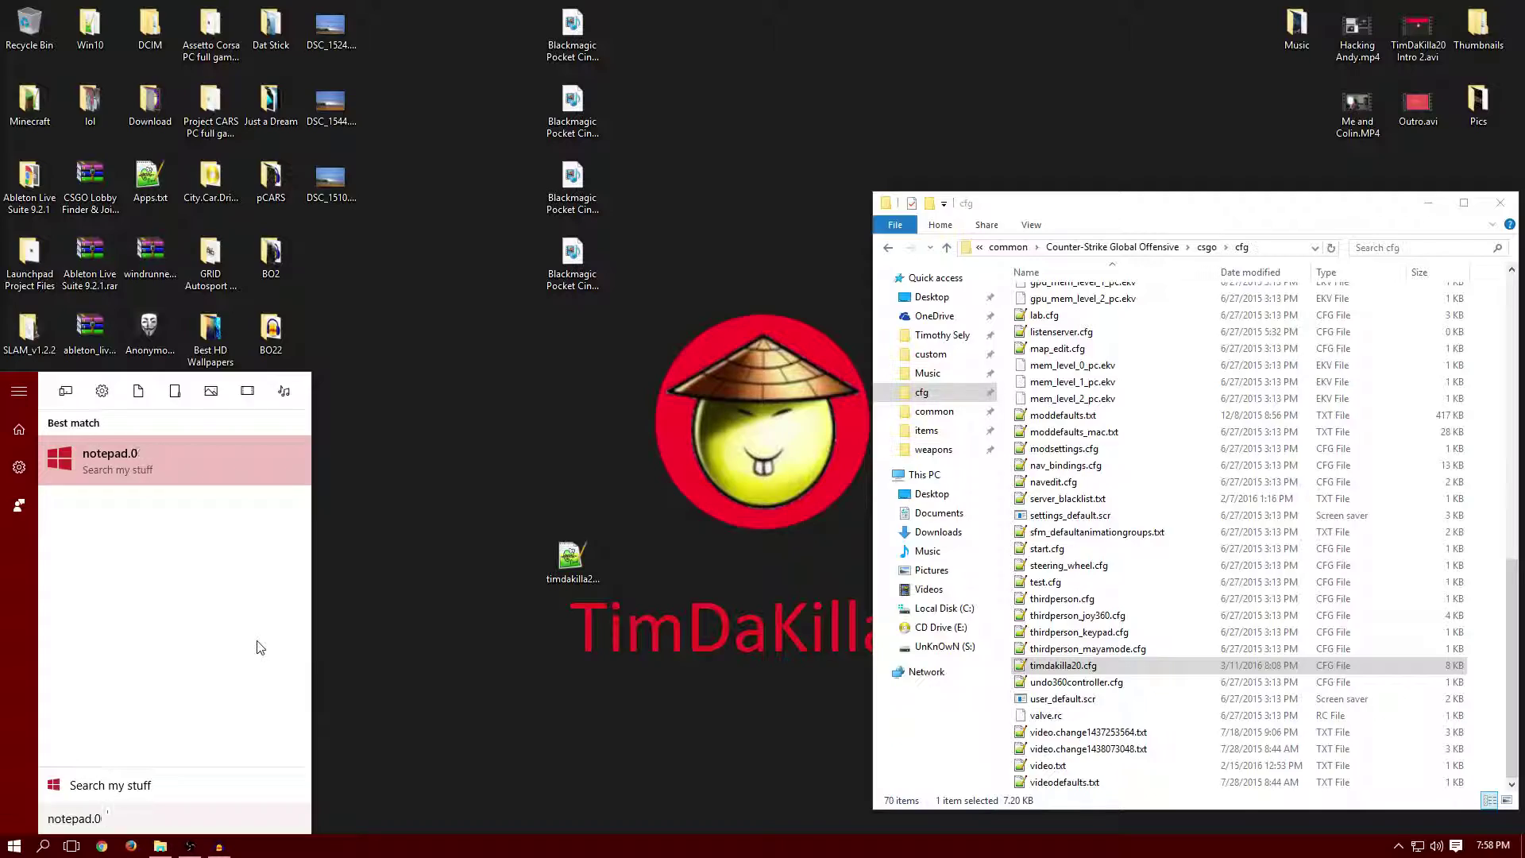
{"action": "key", "text": "BackSpace"}
{"action": "key", "text": "BackSpace"}
{"action": "key", "text": "Down"}
{"action": "key", "text": "Return"}
{"action": "left_click_drag", "start_coordinate": [283, 4], "coordinate": [825, 153]}
{"action": "left_click", "coordinate": [768, 257]}
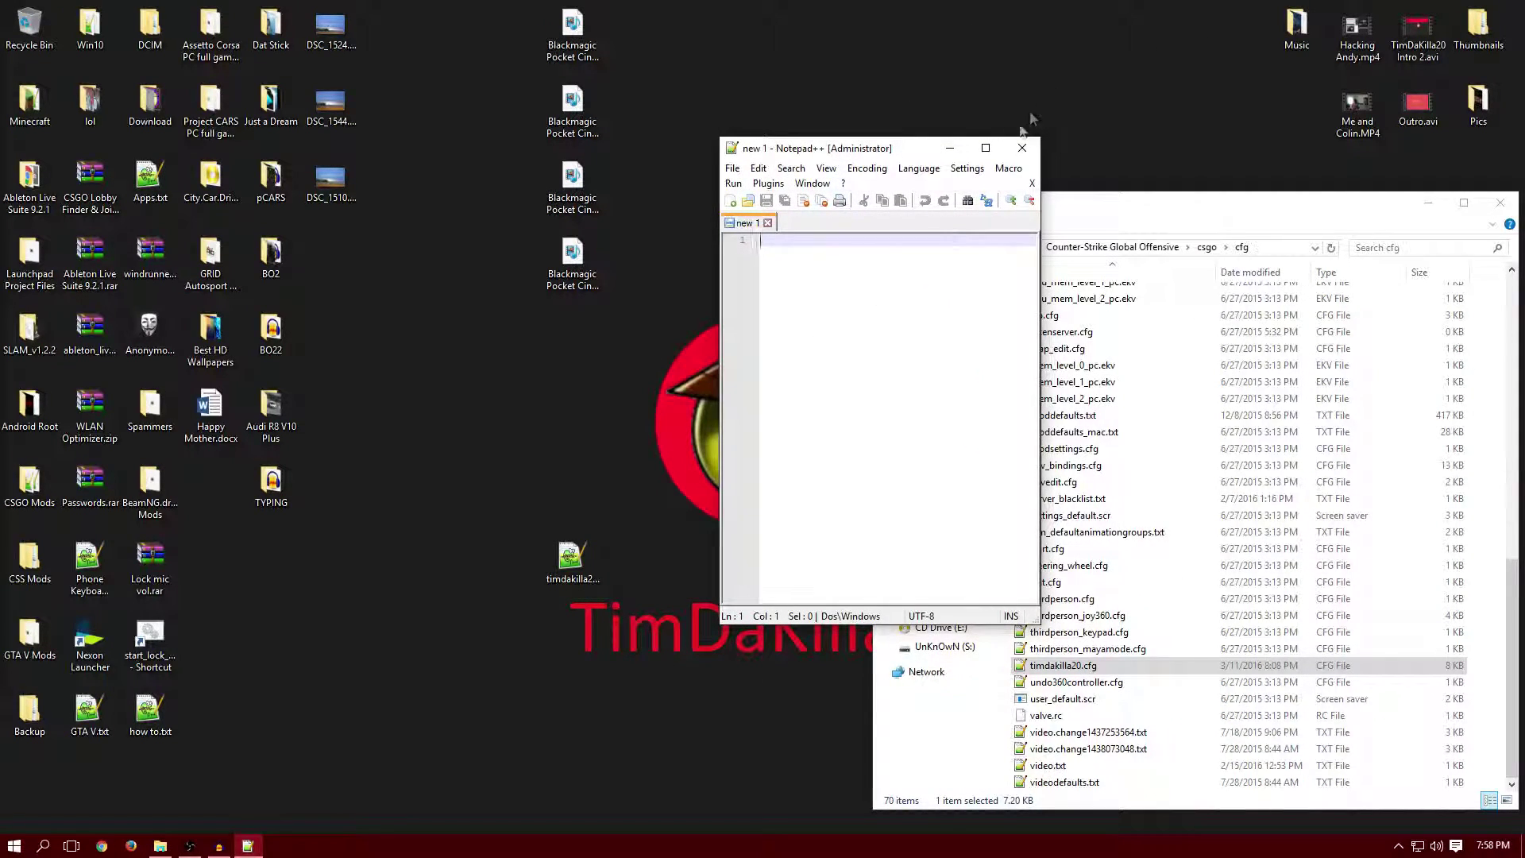
- Write "test!" on the blank document's first line and the command "cl_righthand 0" on its third line
{"action": "type", "text": "test!"}
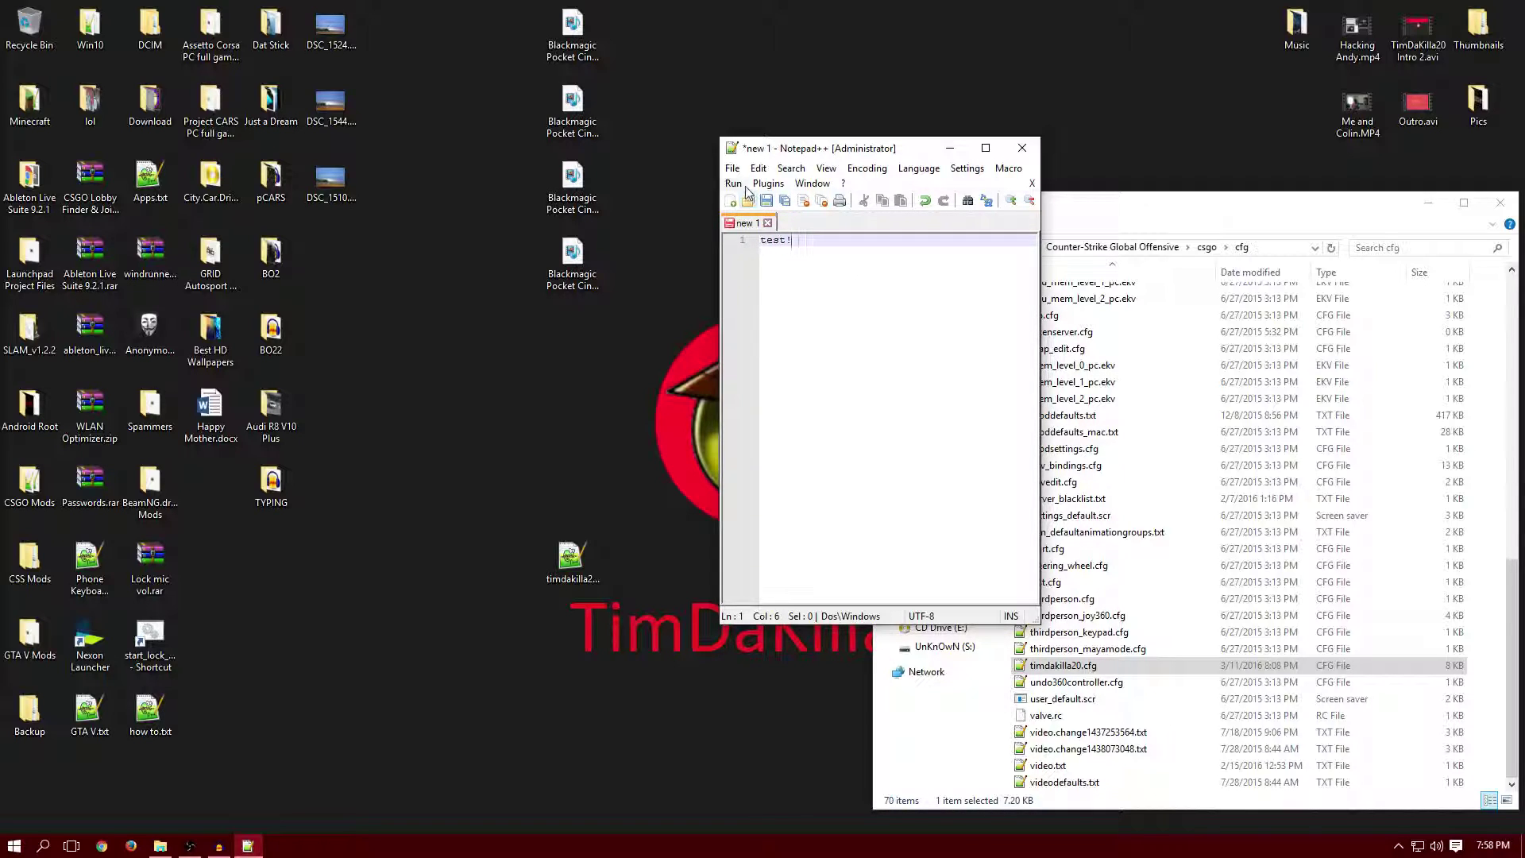
{"action": "key", "text": "Return"}
{"action": "key", "text": "Return"}
{"action": "type", "text": "cl "}
{"action": "type", "text": "rightba"}
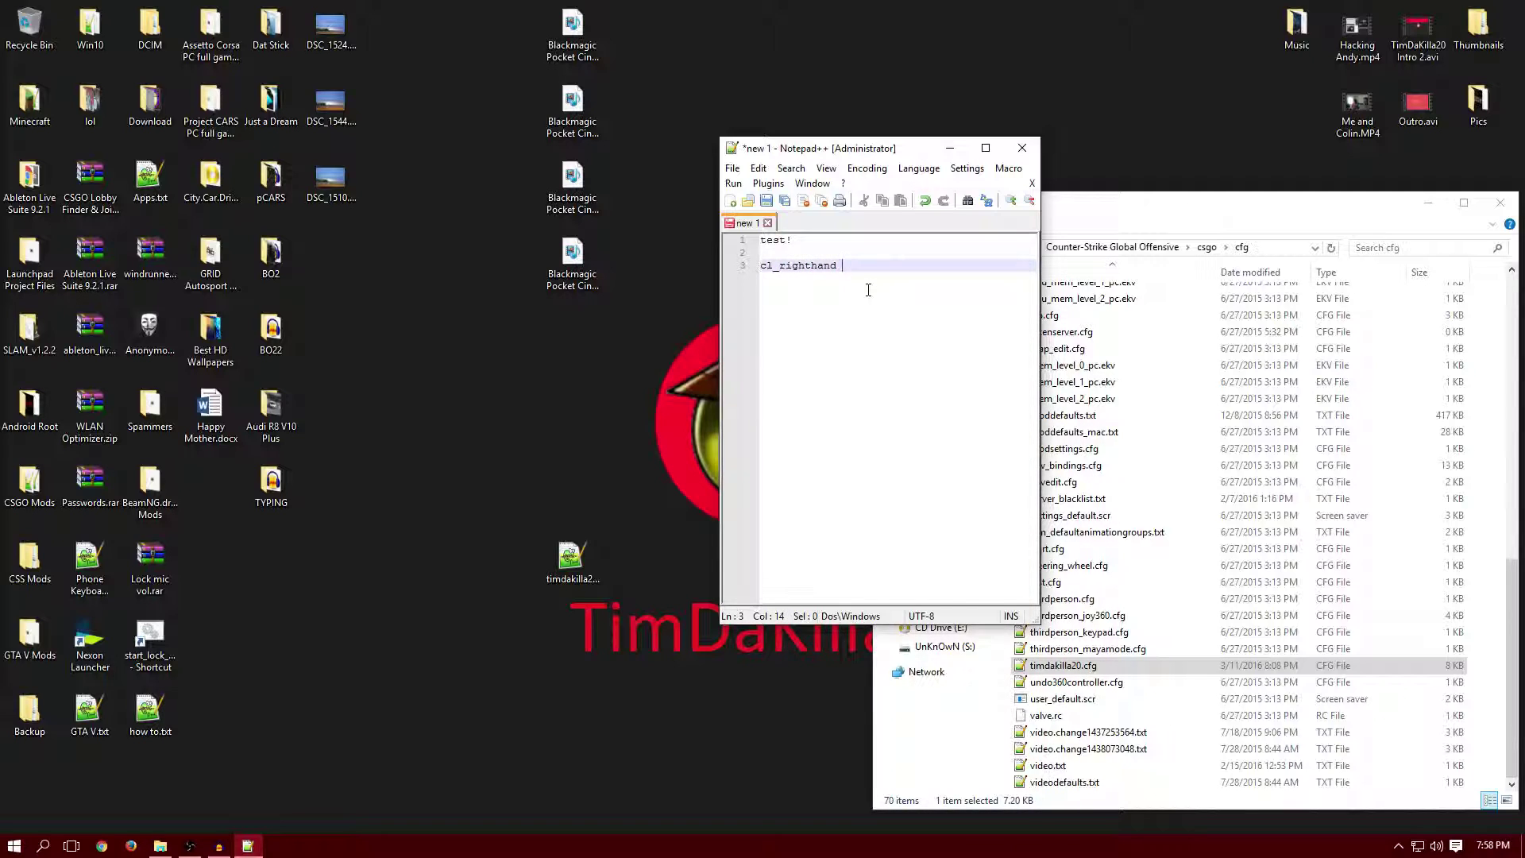
{"action": "double_click", "coordinate": [588, 560]}
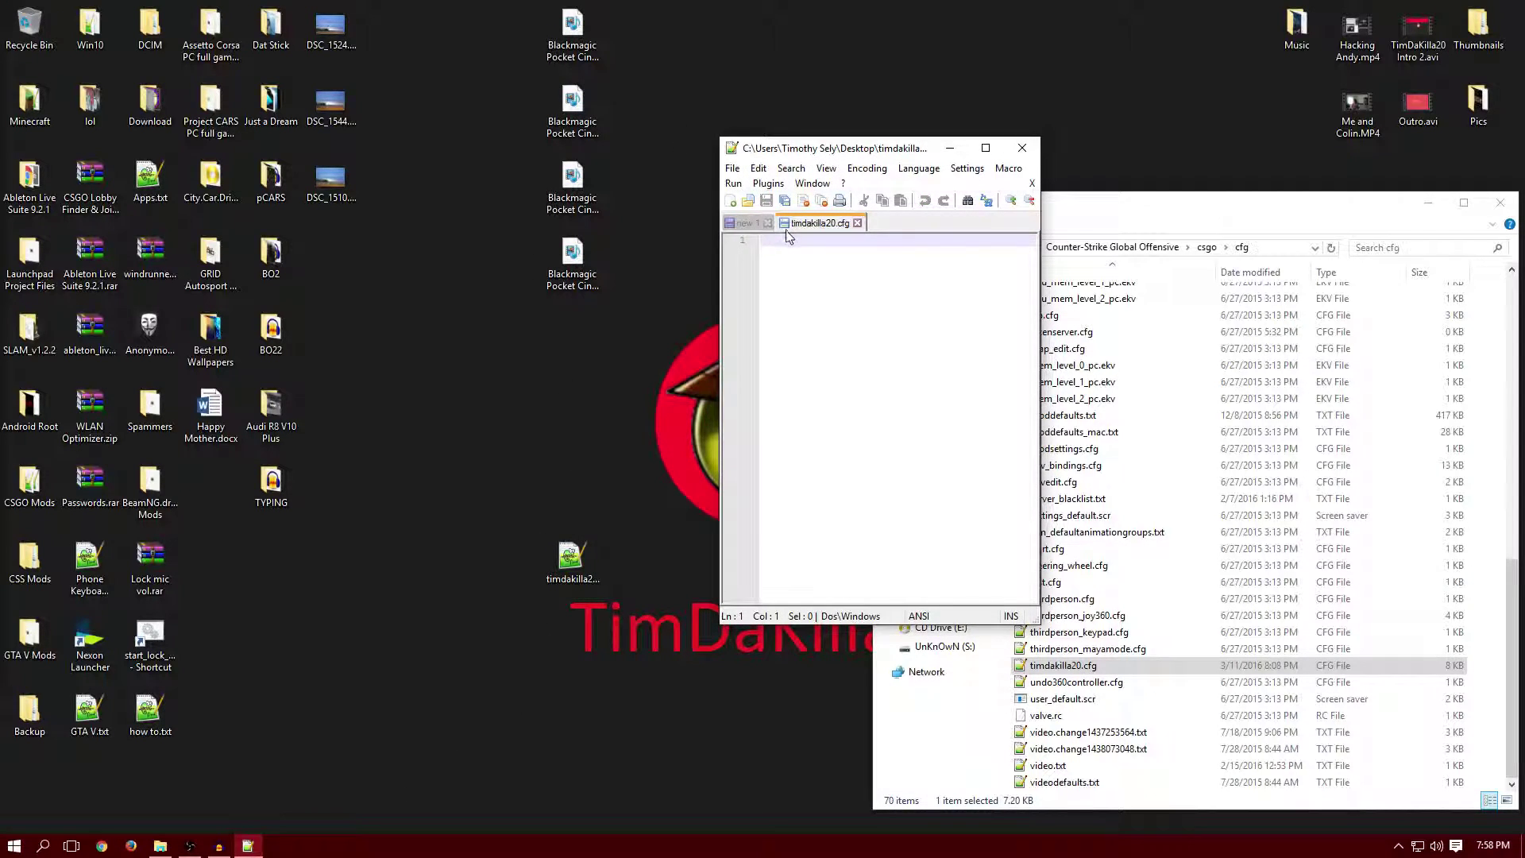
{"action": "left_click", "coordinate": [567, 574]}
{"action": "left_click", "coordinate": [857, 223]}
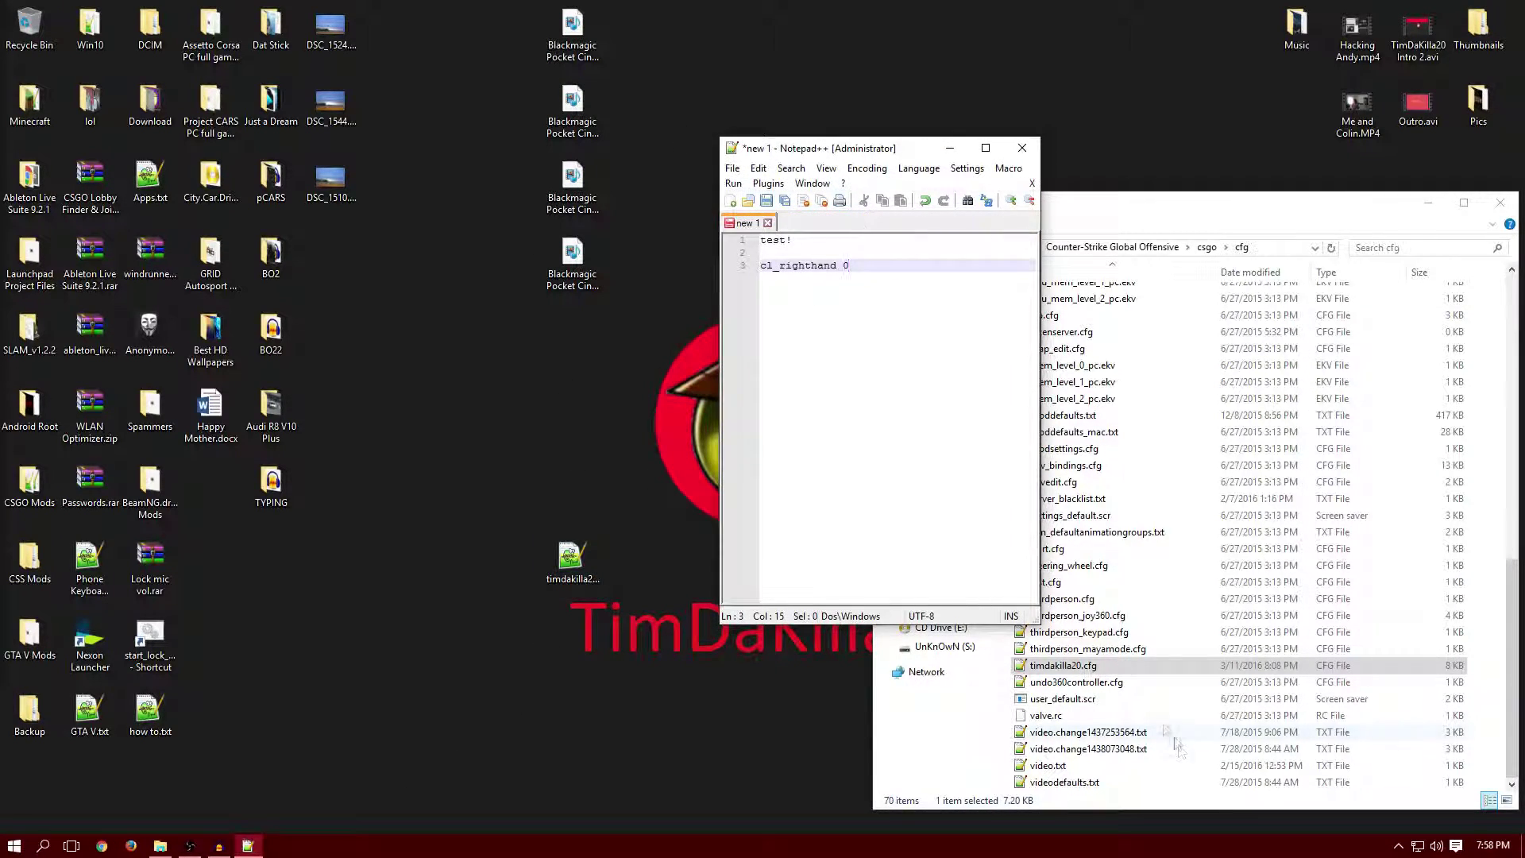
- Open timdakilla20.cfg from the cfg folder and copy the host_writeconfig command at its very end
{"action": "left_click", "coordinate": [1096, 667]}
{"action": "double_click", "coordinate": [1099, 674]}
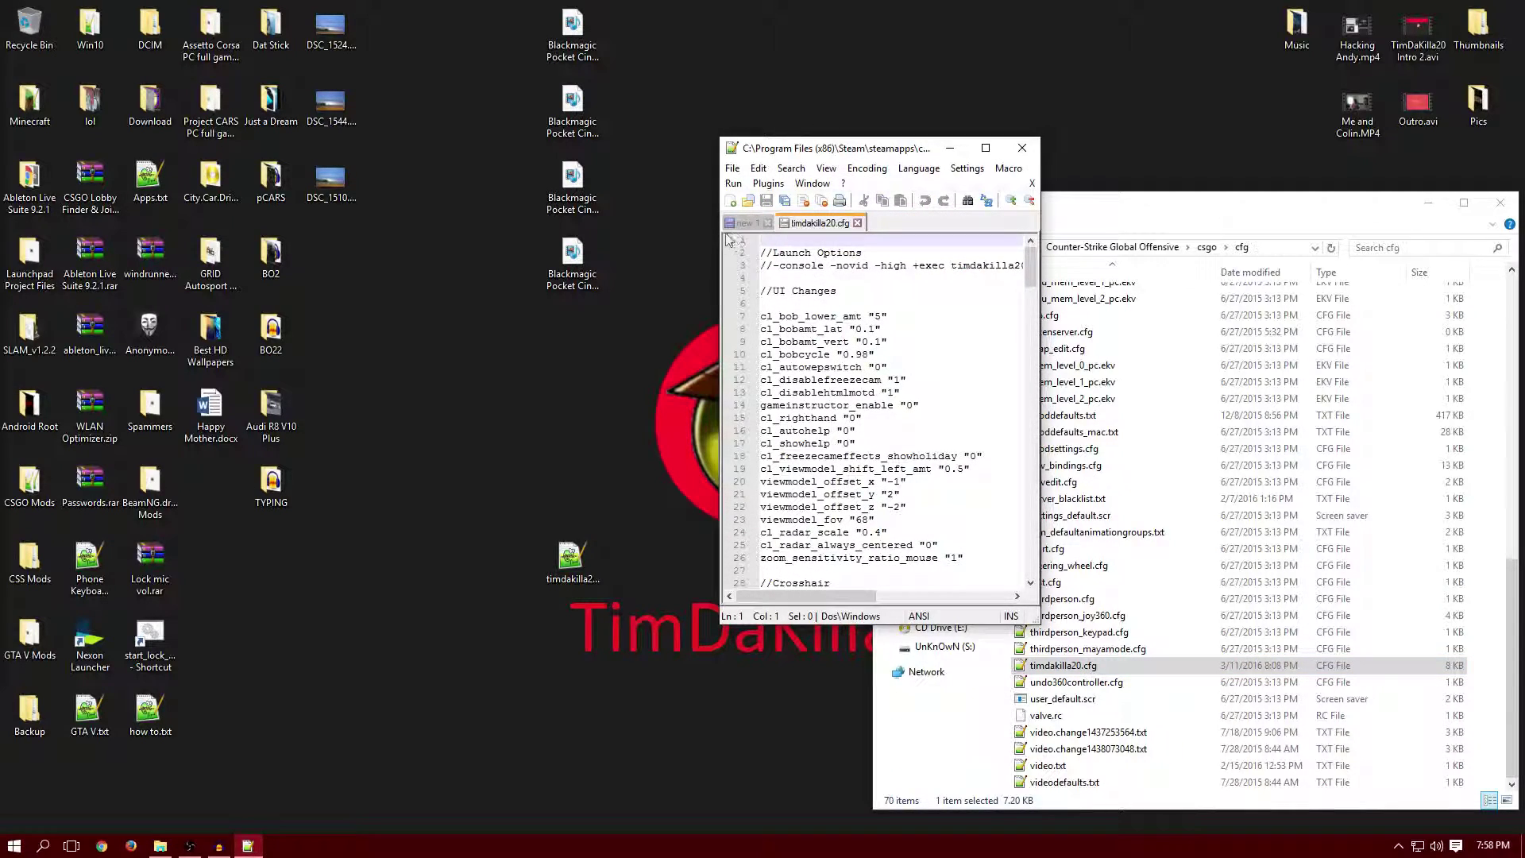
{"action": "scroll", "coordinate": [822, 350], "scroll_direction": "down", "scroll_amount": 1}
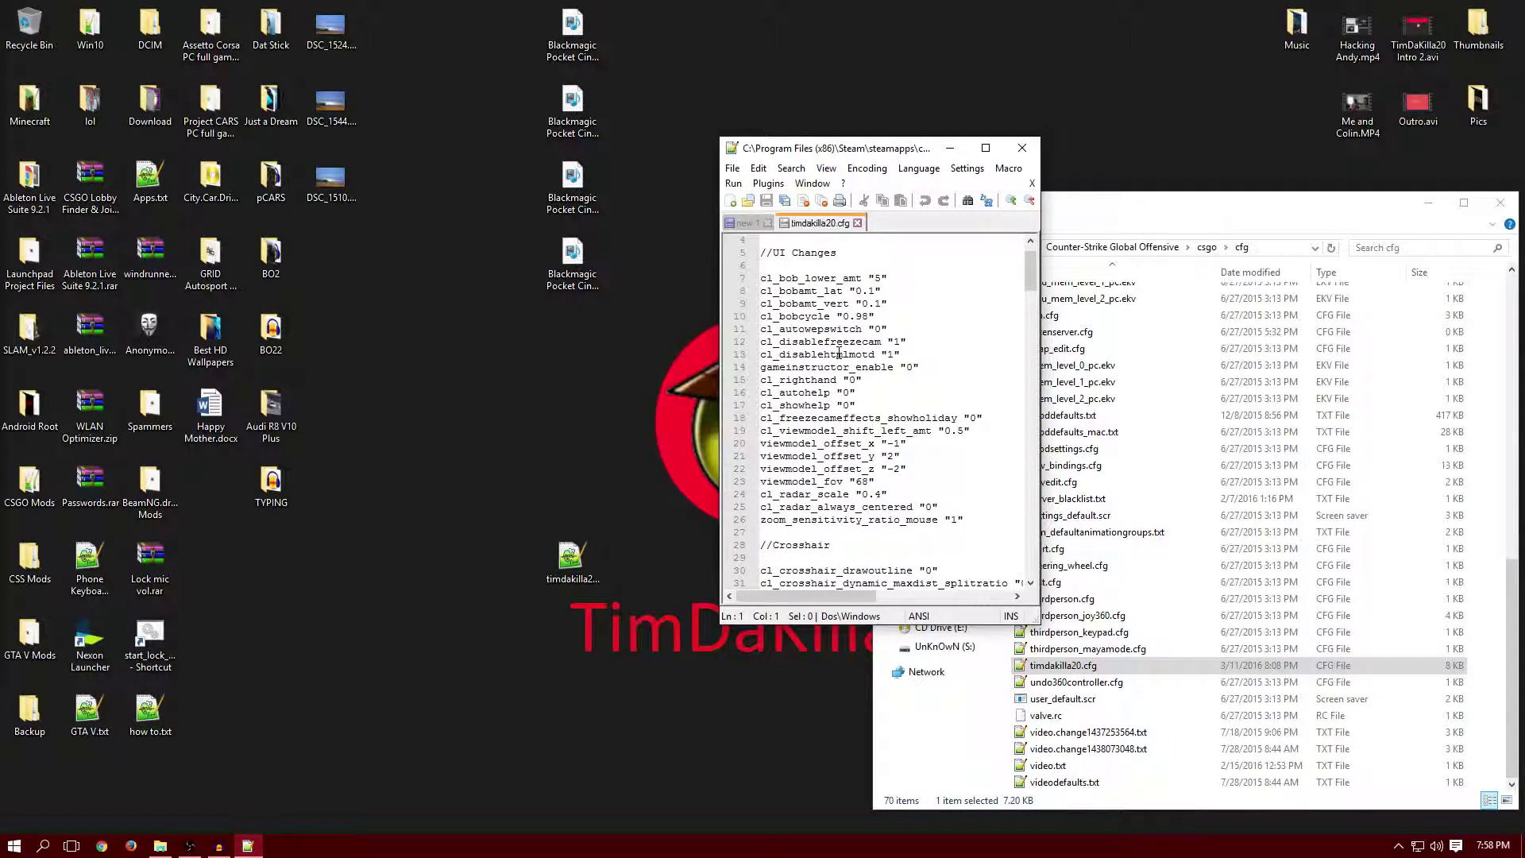
{"action": "scroll", "coordinate": [840, 355], "scroll_direction": "down", "scroll_amount": 7}
{"action": "left_click_drag", "start_coordinate": [1110, 725], "coordinate": [1040, 606]}
{"action": "left_click_drag", "start_coordinate": [878, 585], "coordinate": [753, 578]}
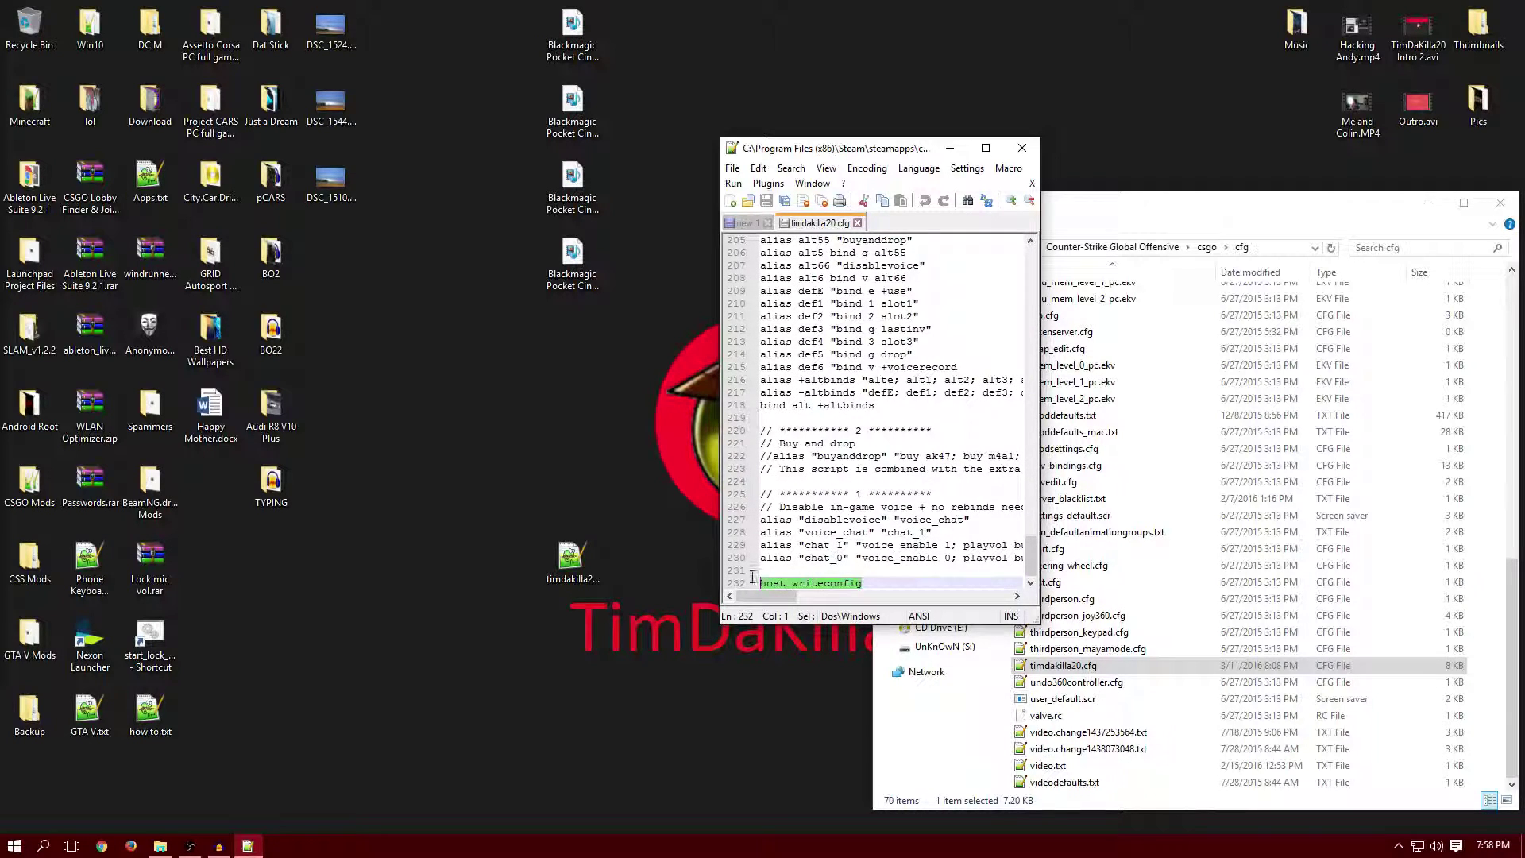
- Paste host_writeconfig into the new document, one blank line below the cl_righthand command
{"action": "left_click", "coordinate": [750, 225]}
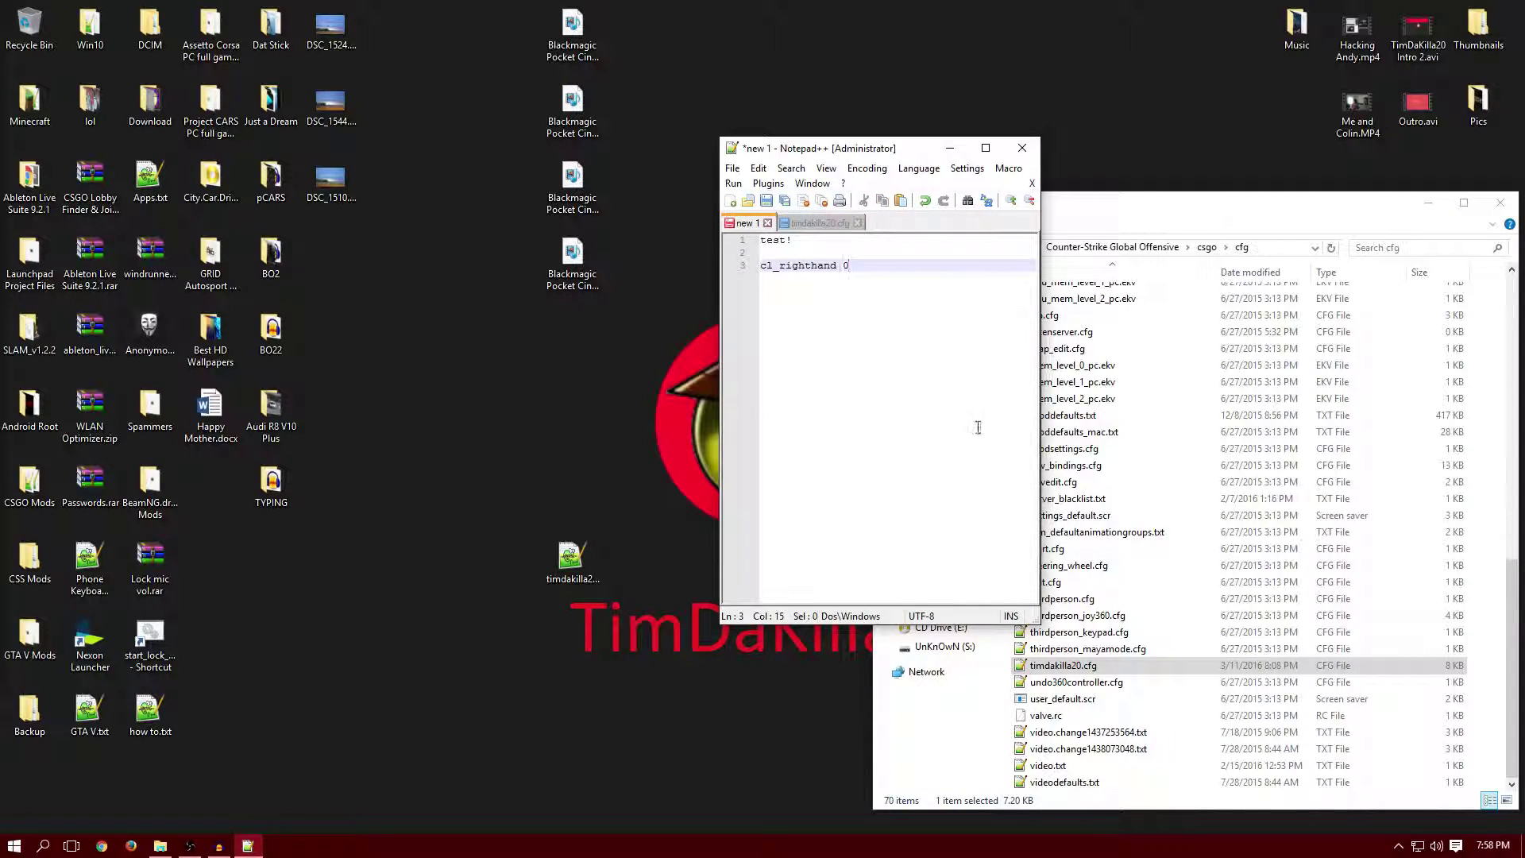
{"action": "key", "text": "Return"}
{"action": "key", "text": "Return"}
{"action": "type", "text": "host_writeconfig"}
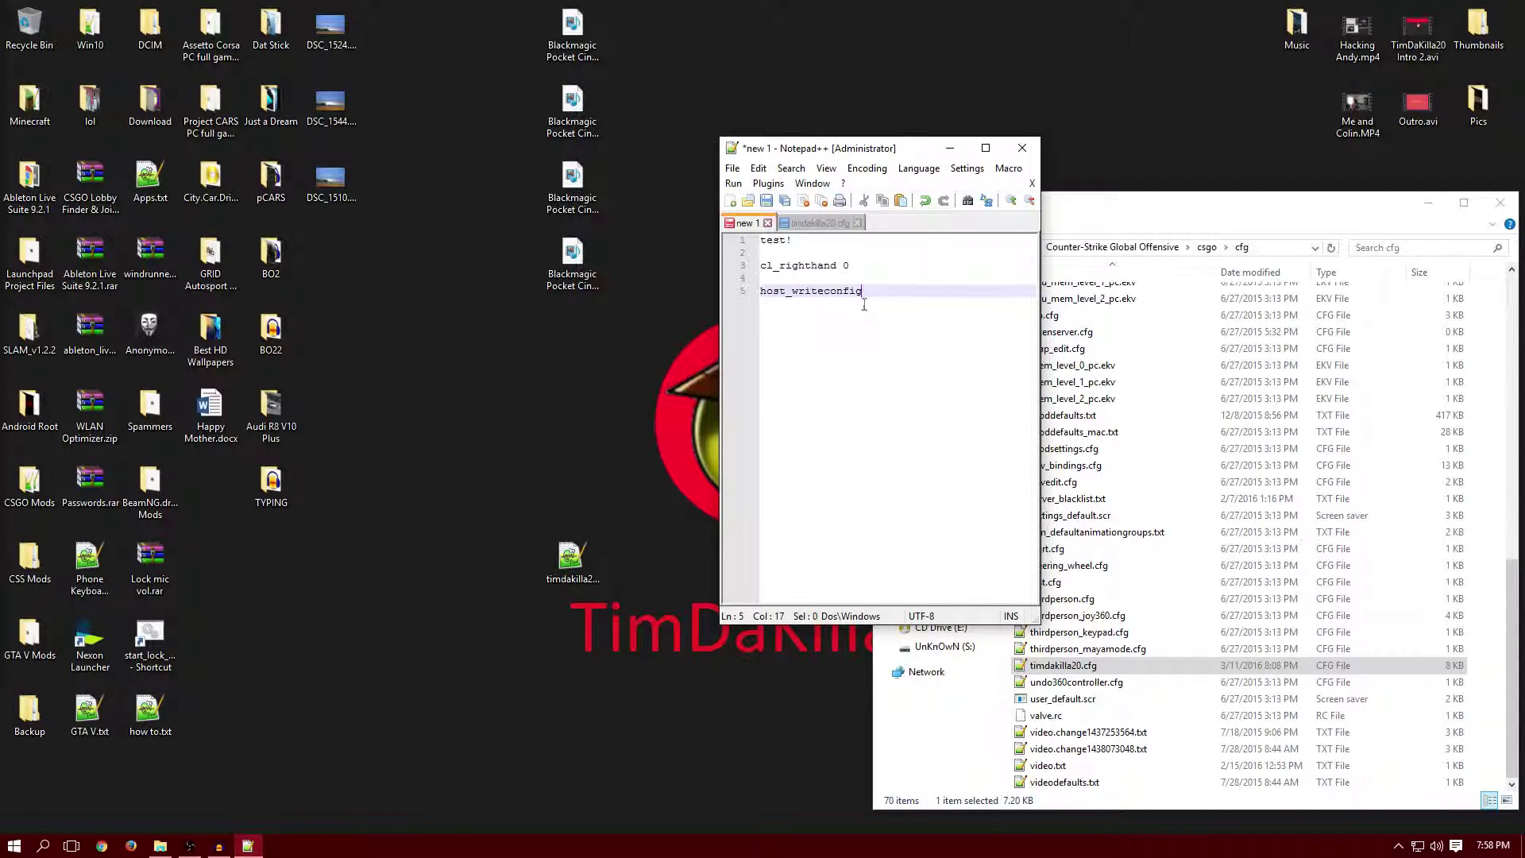
- Turn the new document's "test!" line into a comment by adding // in front of it
{"action": "left_click", "coordinate": [765, 277]}
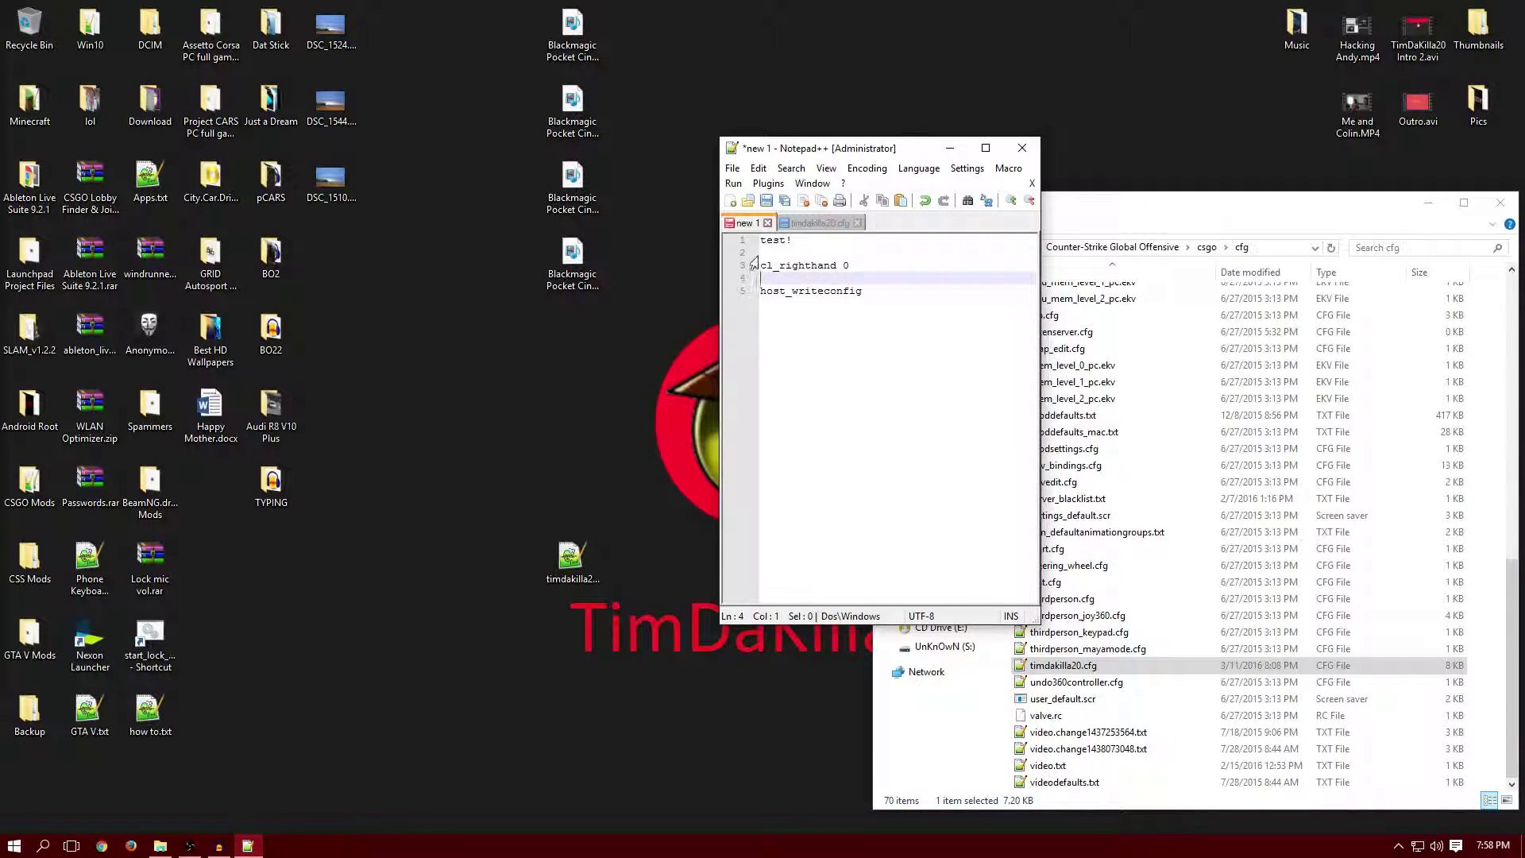
{"action": "left_click", "coordinate": [769, 250]}
{"action": "left_click", "coordinate": [771, 239]}
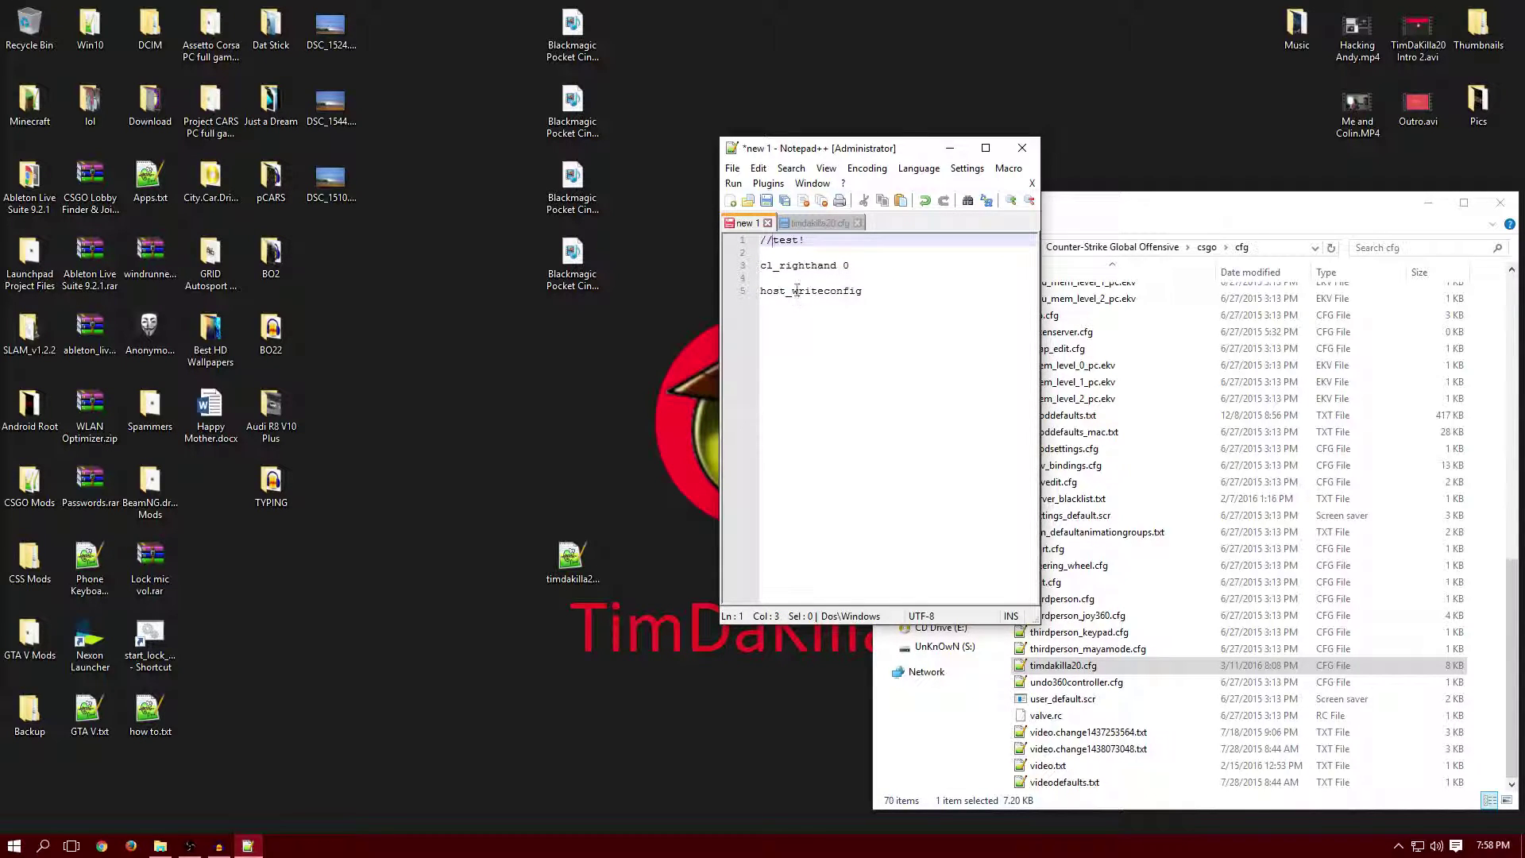
- Review the scripts at the end of timdakilla20.cfg and the launch options and UI commands at its start
{"action": "left_click", "coordinate": [806, 223]}
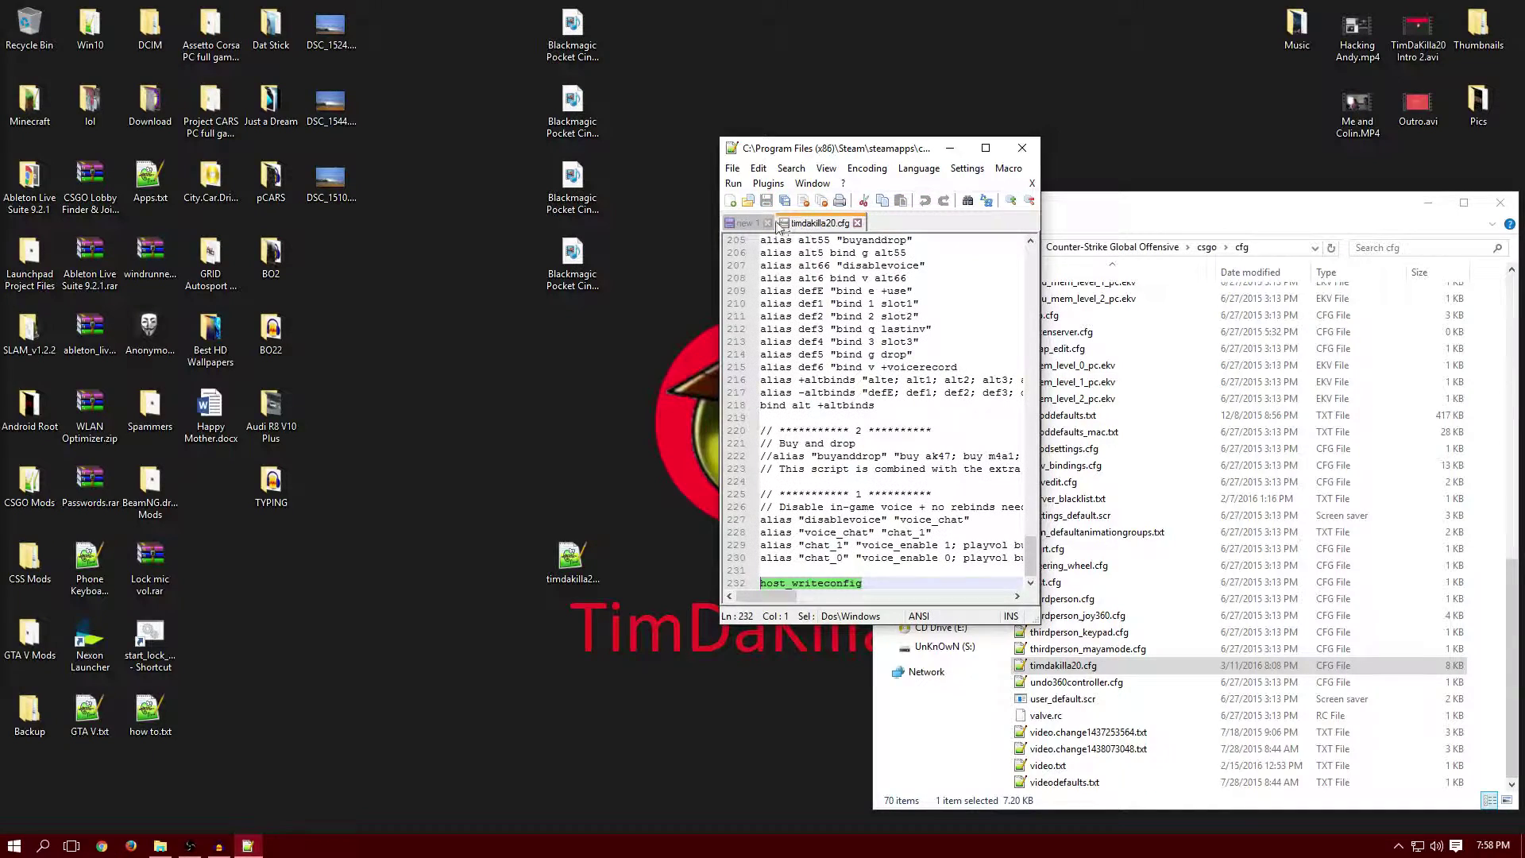
{"action": "left_click", "coordinate": [893, 507]}
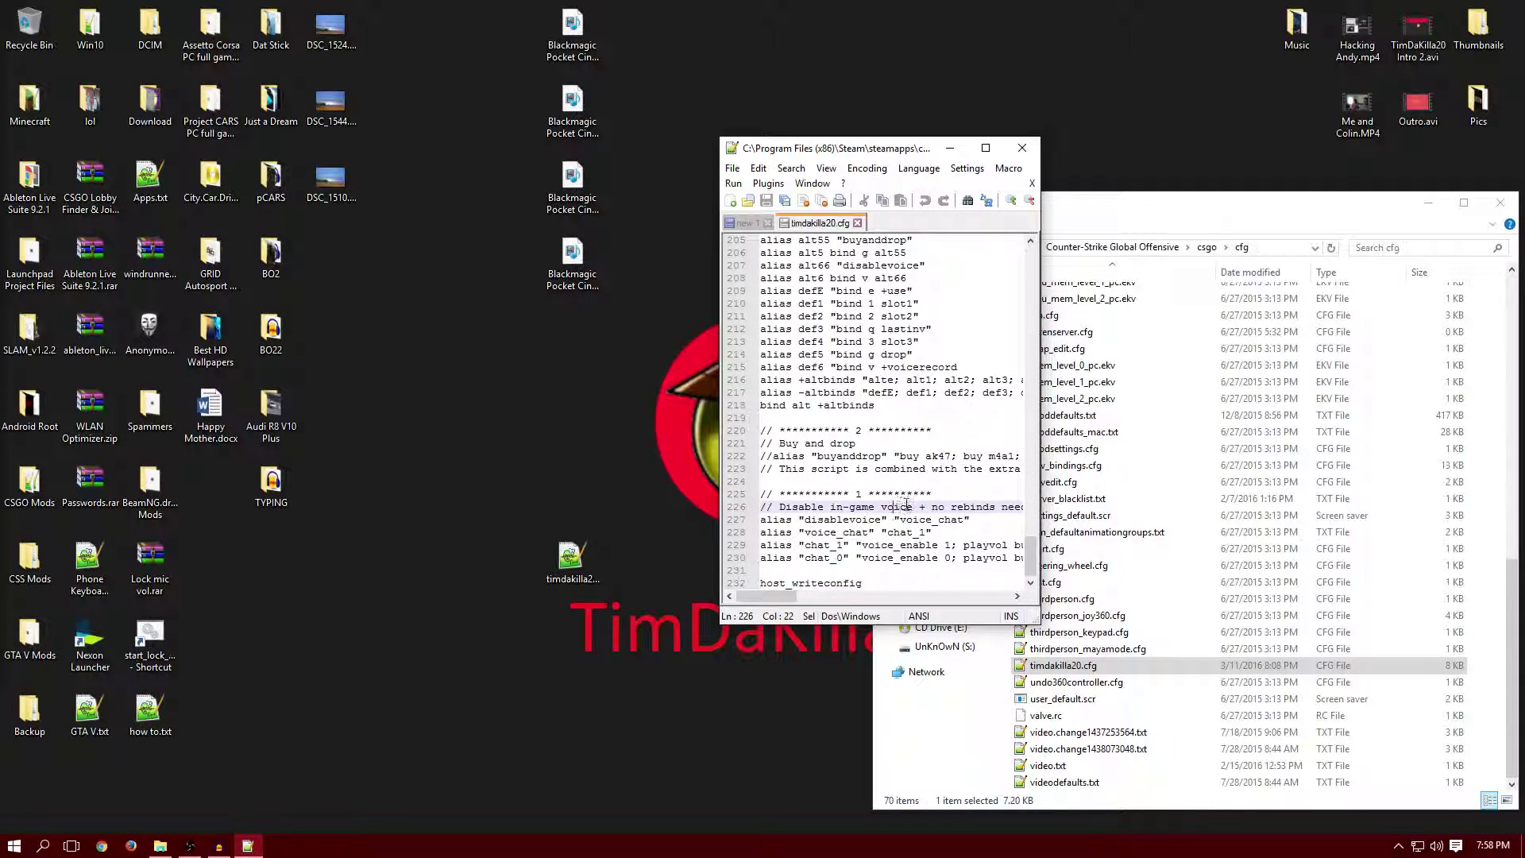
{"action": "left_click_drag", "start_coordinate": [1034, 561], "coordinate": [1043, 267]}
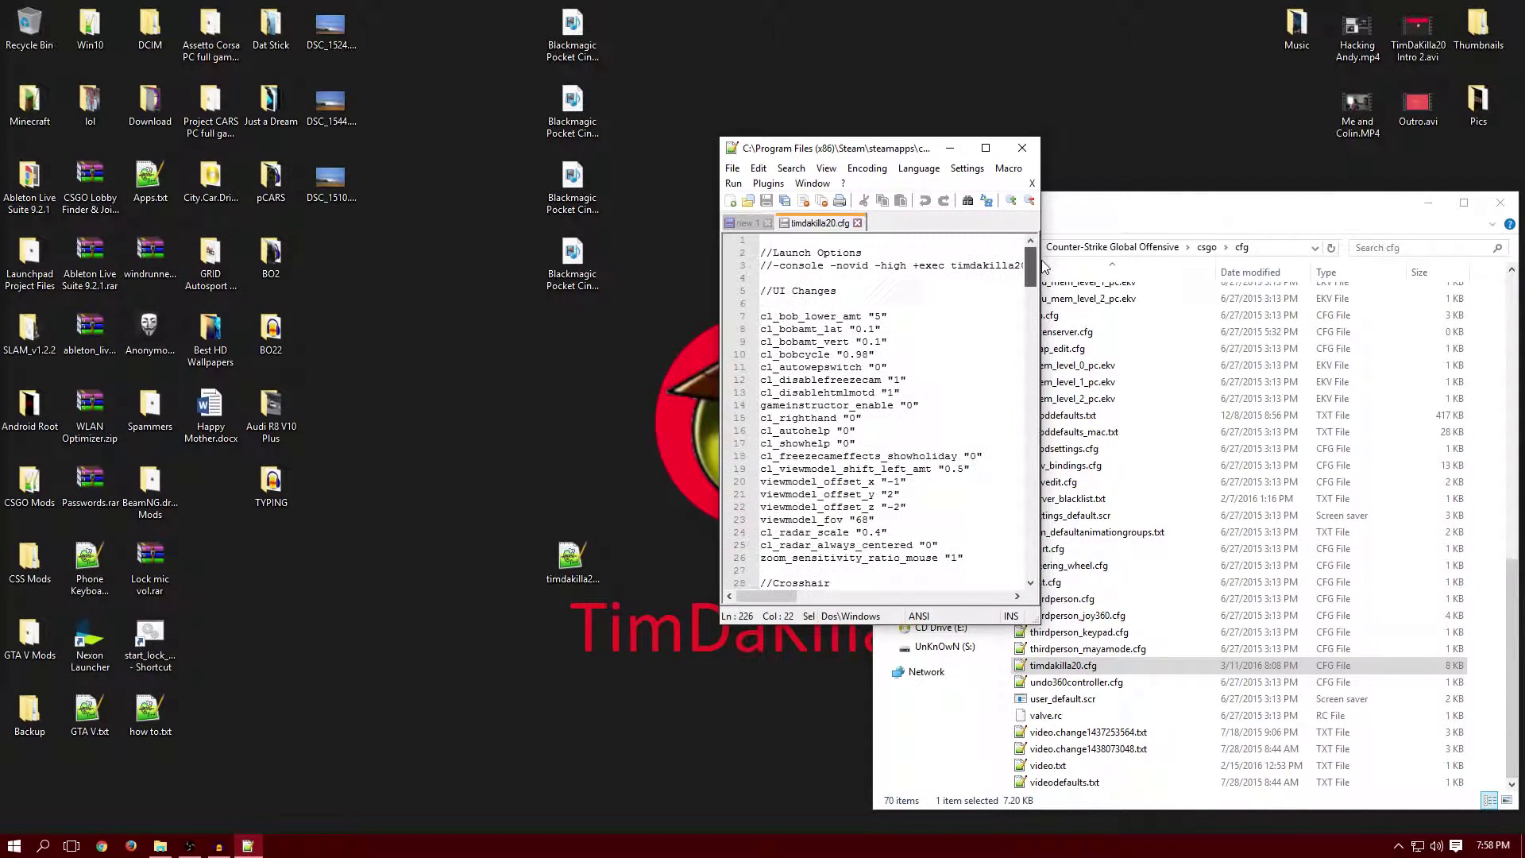
{"action": "left_click", "coordinate": [761, 241]}
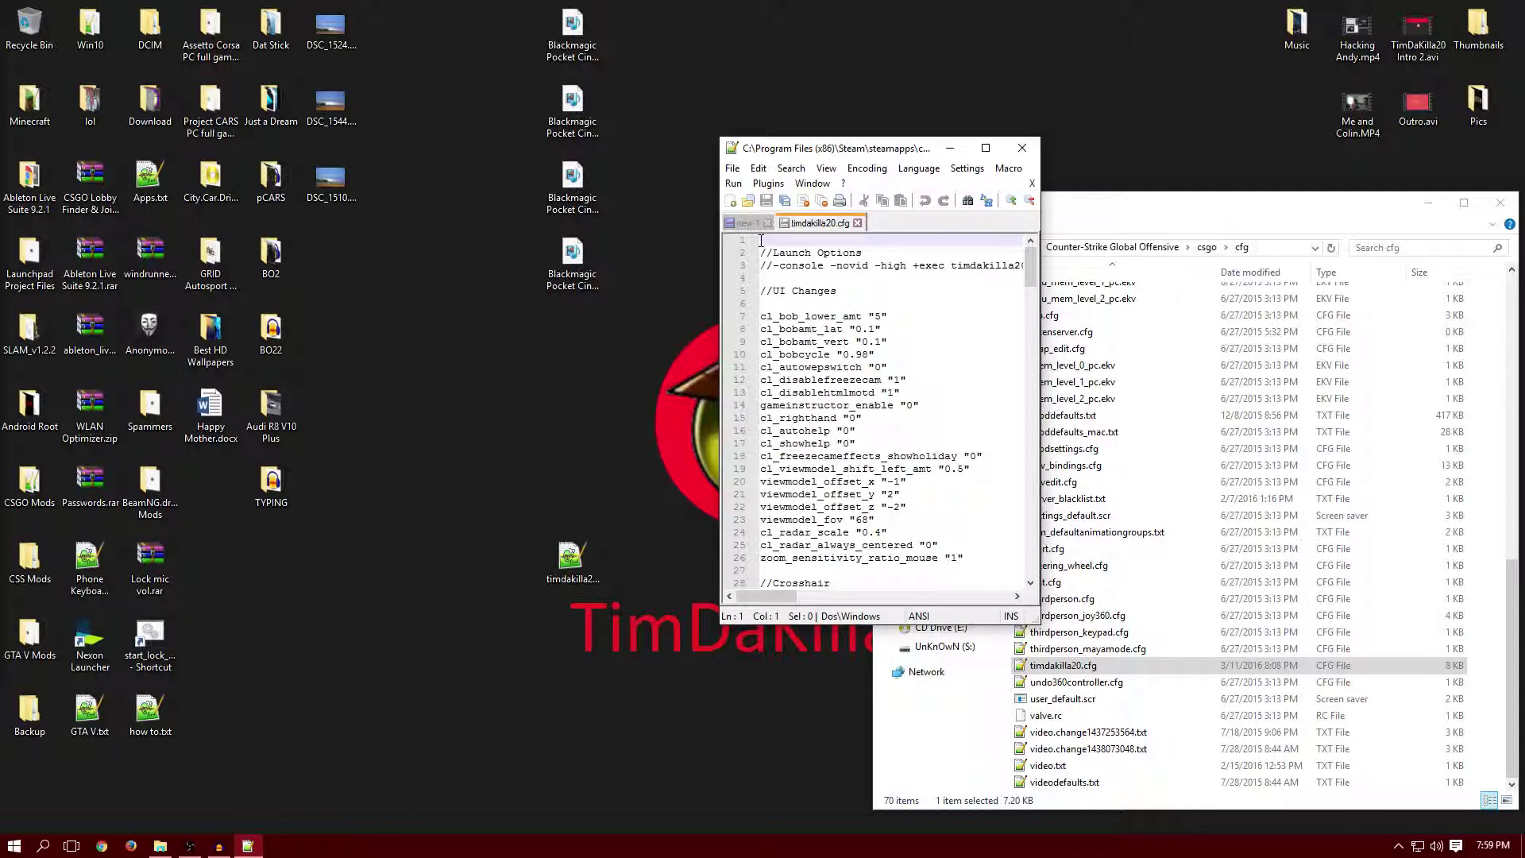
- Enclose the value 0 of the new document's cl_righthand command in double quotes
{"action": "left_click", "coordinate": [748, 224]}
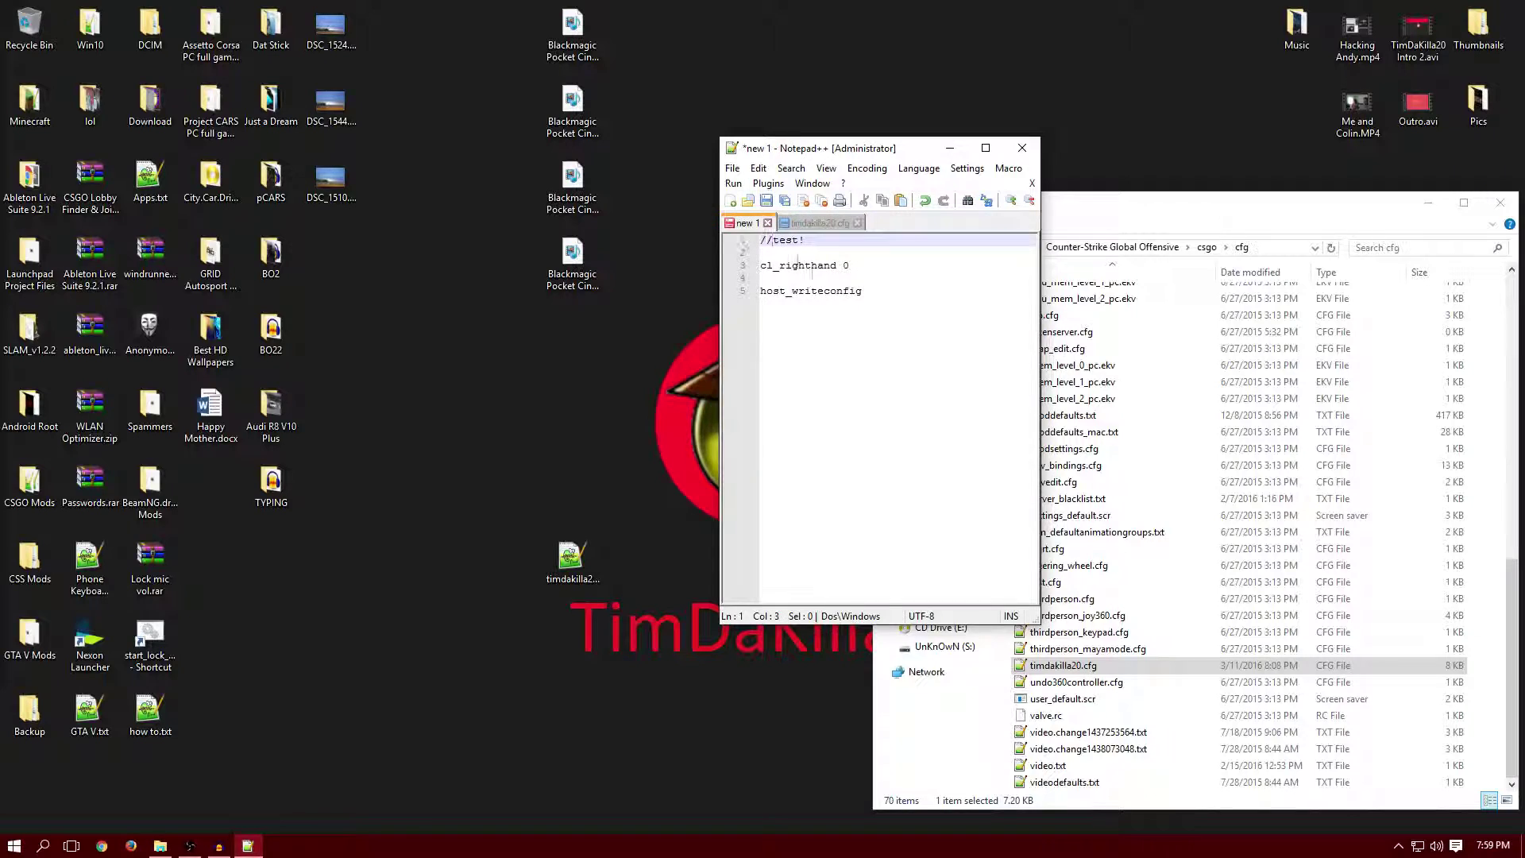
{"action": "left_click", "coordinate": [944, 270]}
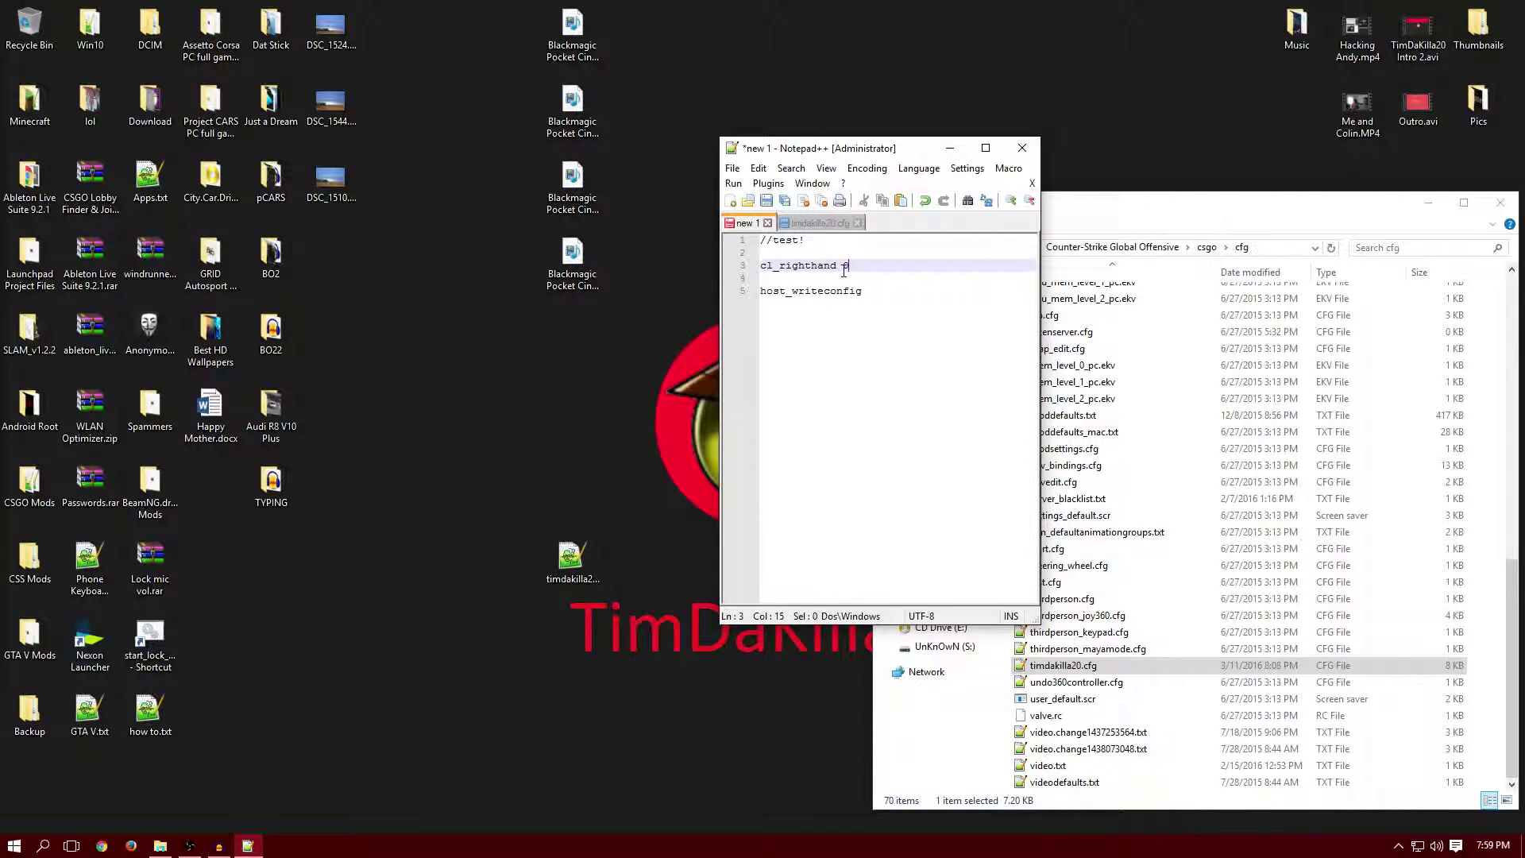
{"action": "key", "text": "shift+Left"}
{"action": "key", "text": "shift+Left"}
{"action": "key", "text": "shift+Left"}
{"action": "type", "text": "\""}
{"action": "left_click", "coordinate": [906, 255]}
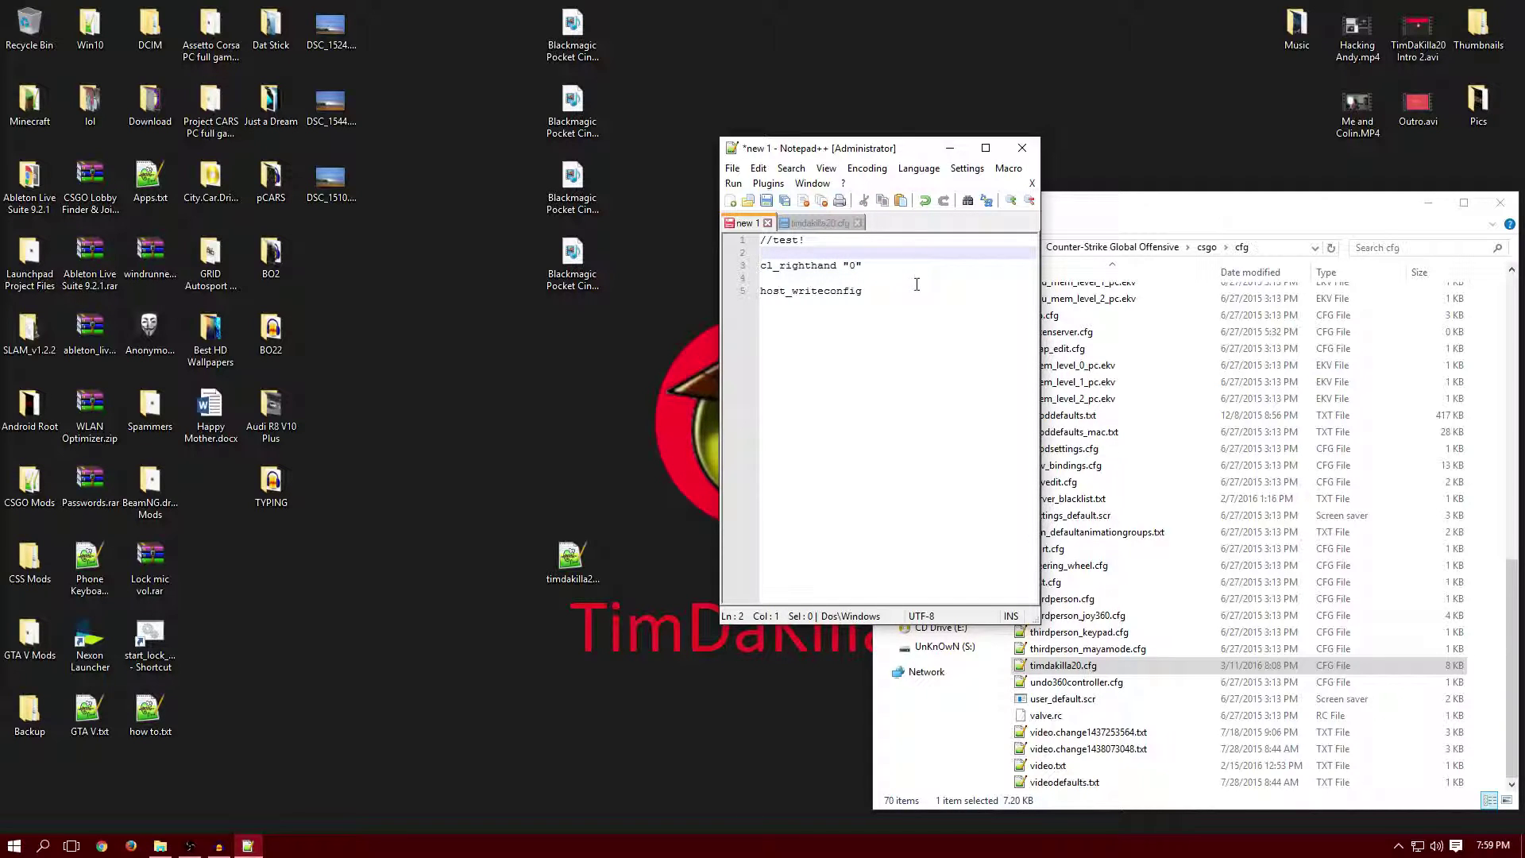
{"action": "left_click", "coordinate": [914, 265]}
- Start saving the new document in the cfg folder and look through the offered file types for a .cfg option
{"action": "left_click", "coordinate": [766, 201]}
{"action": "left_click", "coordinate": [897, 556]}
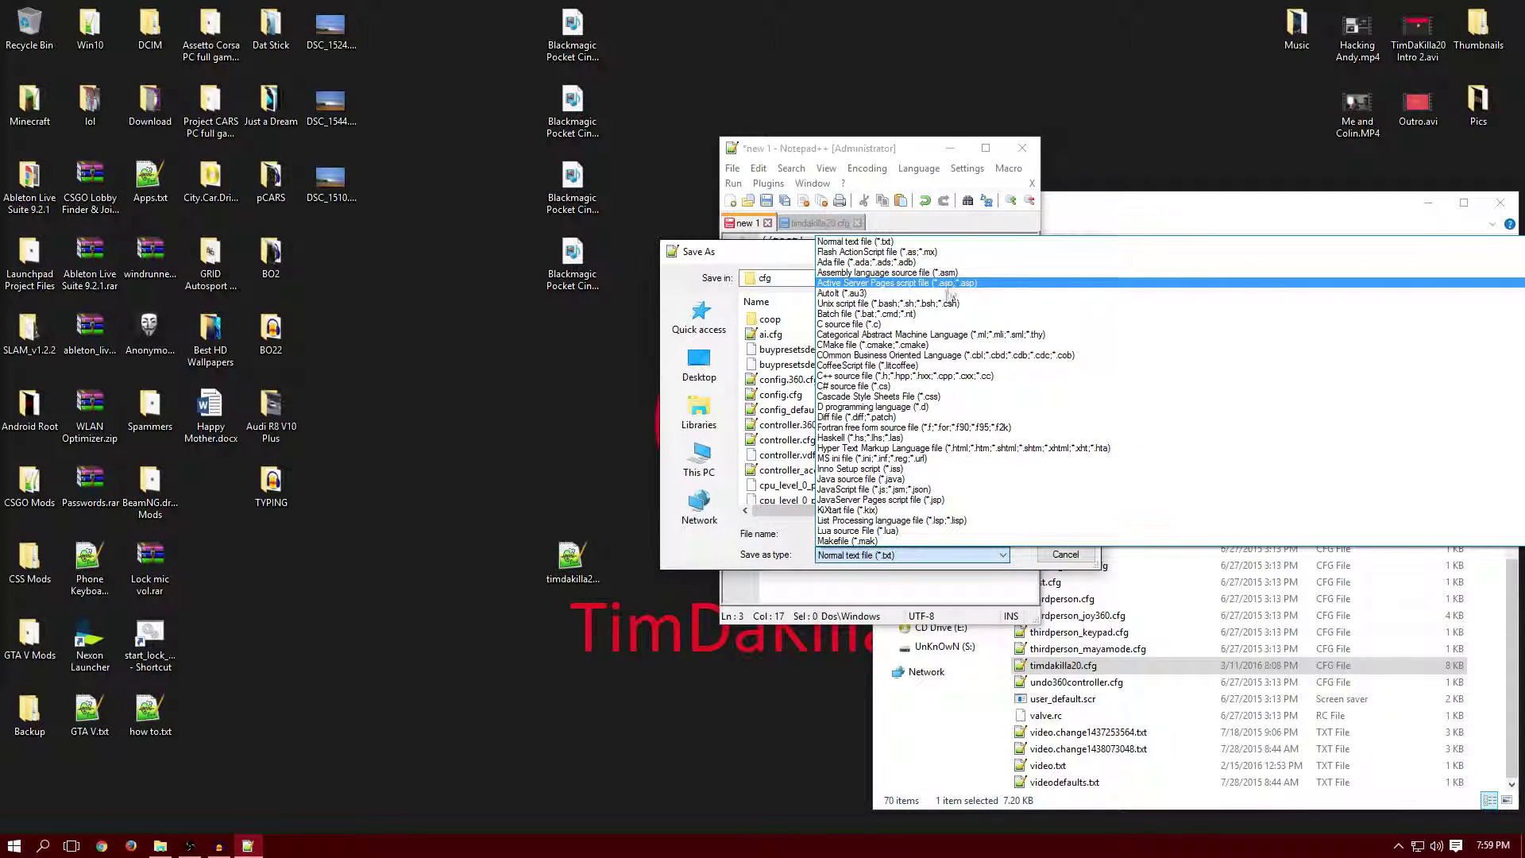
{"action": "key", "text": "Down"}
{"action": "key", "text": "Down"}
{"action": "key", "text": "Down"}
{"action": "key", "text": "Down"}
{"action": "key", "text": "Down"}
{"action": "key", "text": "Down"}
{"action": "key", "text": "Down"}
{"action": "key", "text": "Down"}
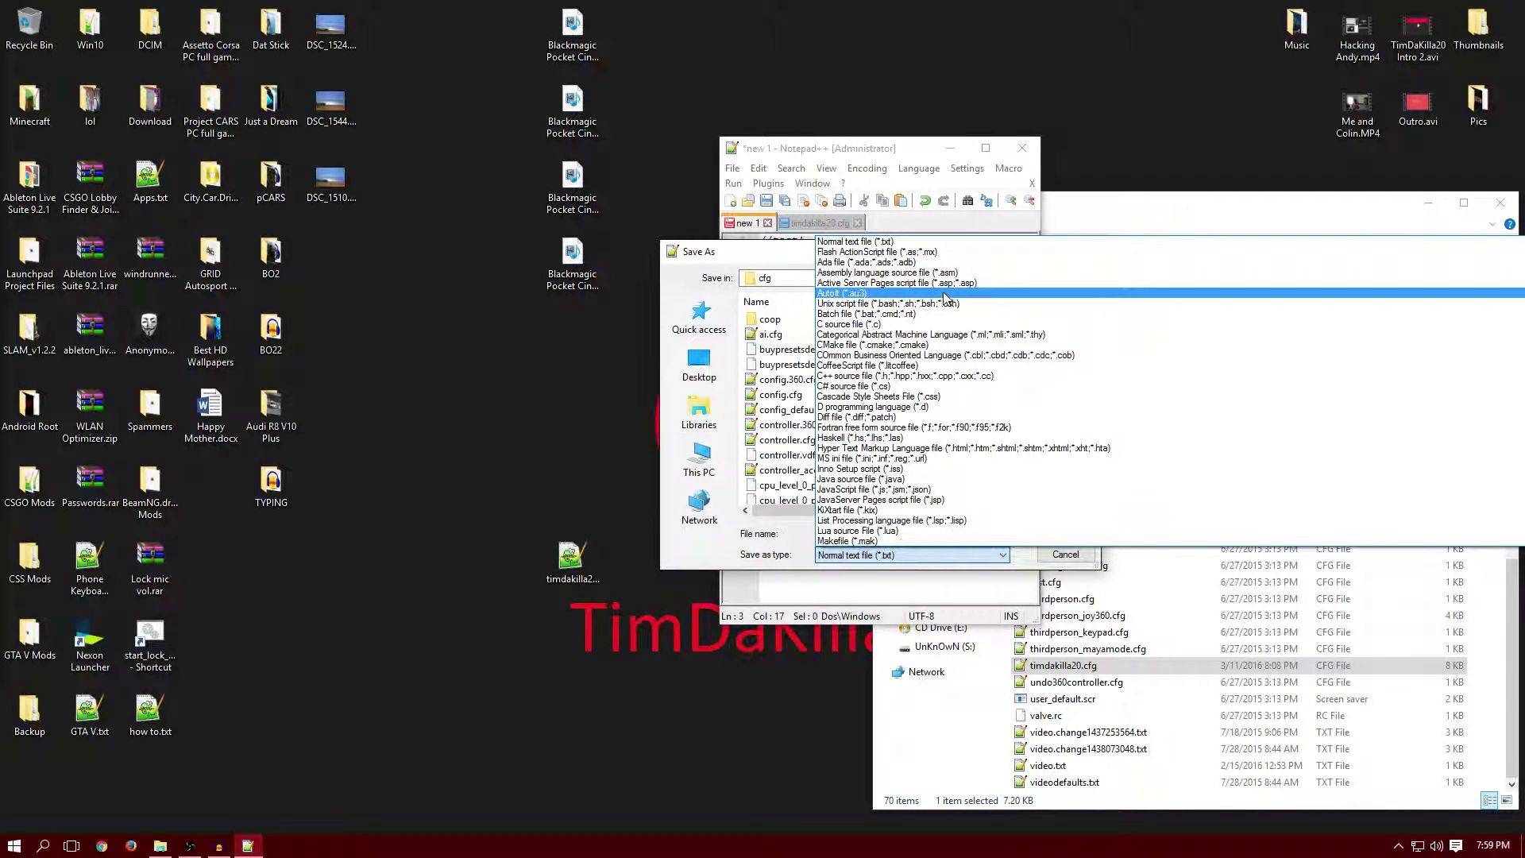
{"action": "scroll", "coordinate": [942, 334], "scroll_direction": "down", "scroll_amount": 1}
{"action": "scroll", "coordinate": [941, 334], "scroll_direction": "down", "scroll_amount": 8}
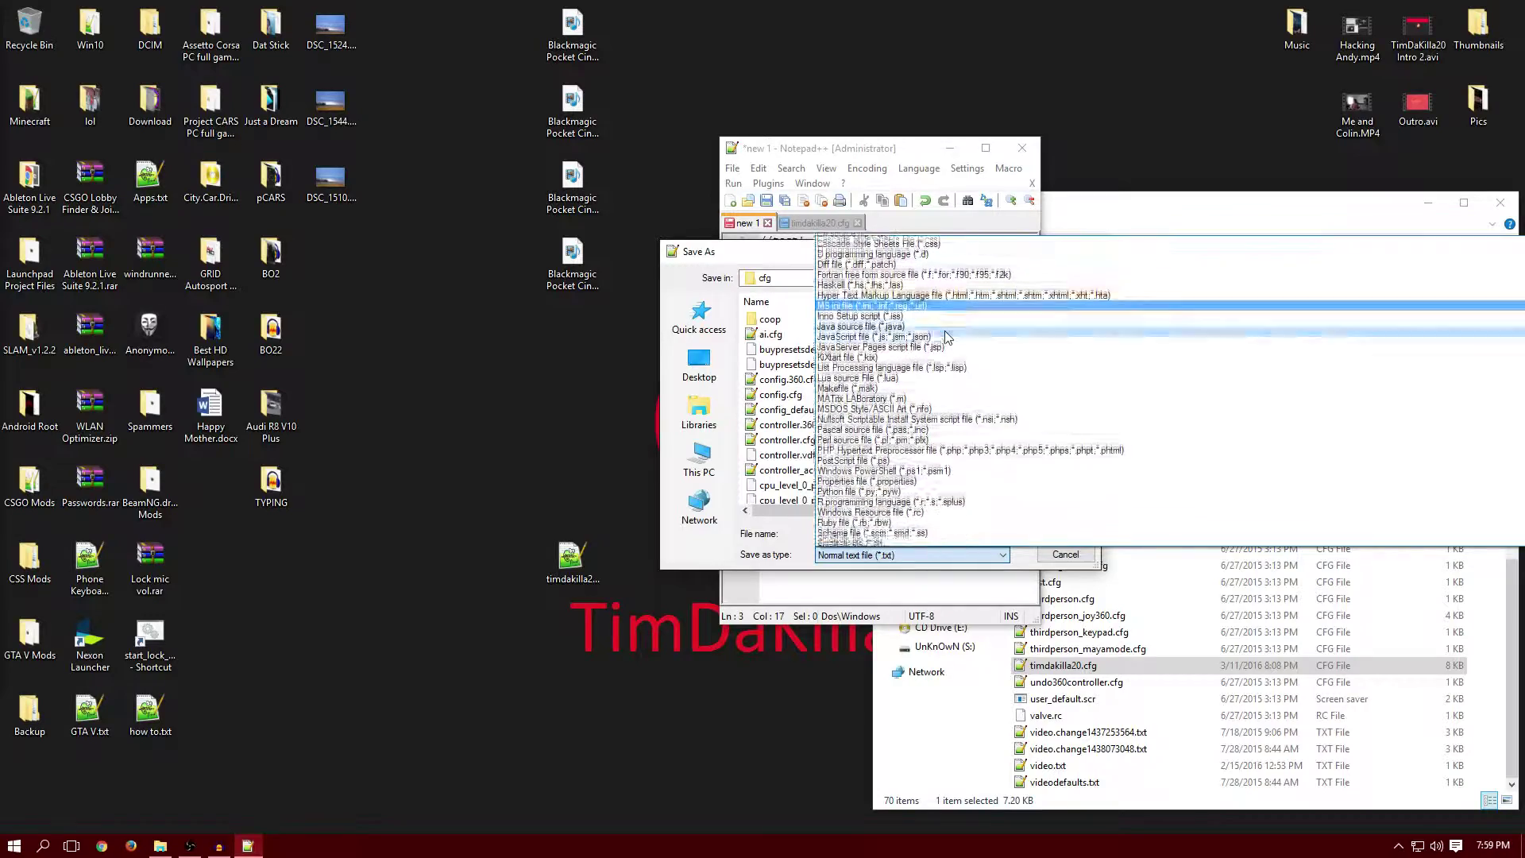
{"action": "scroll", "coordinate": [946, 334], "scroll_direction": "down", "scroll_amount": 1}
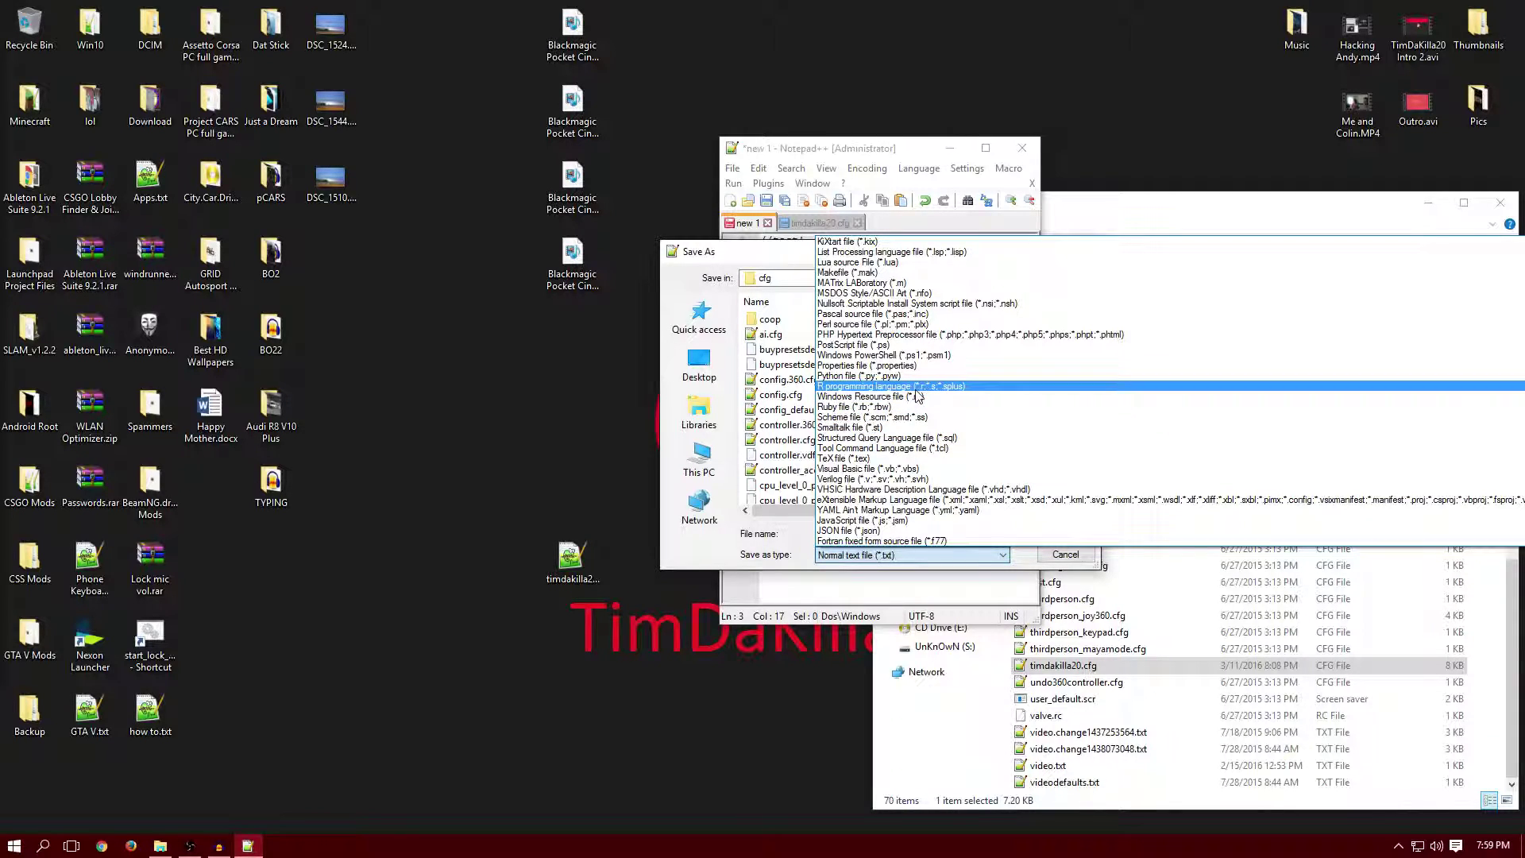
{"action": "left_click", "coordinate": [925, 568]}
{"action": "left_click", "coordinate": [924, 560]}
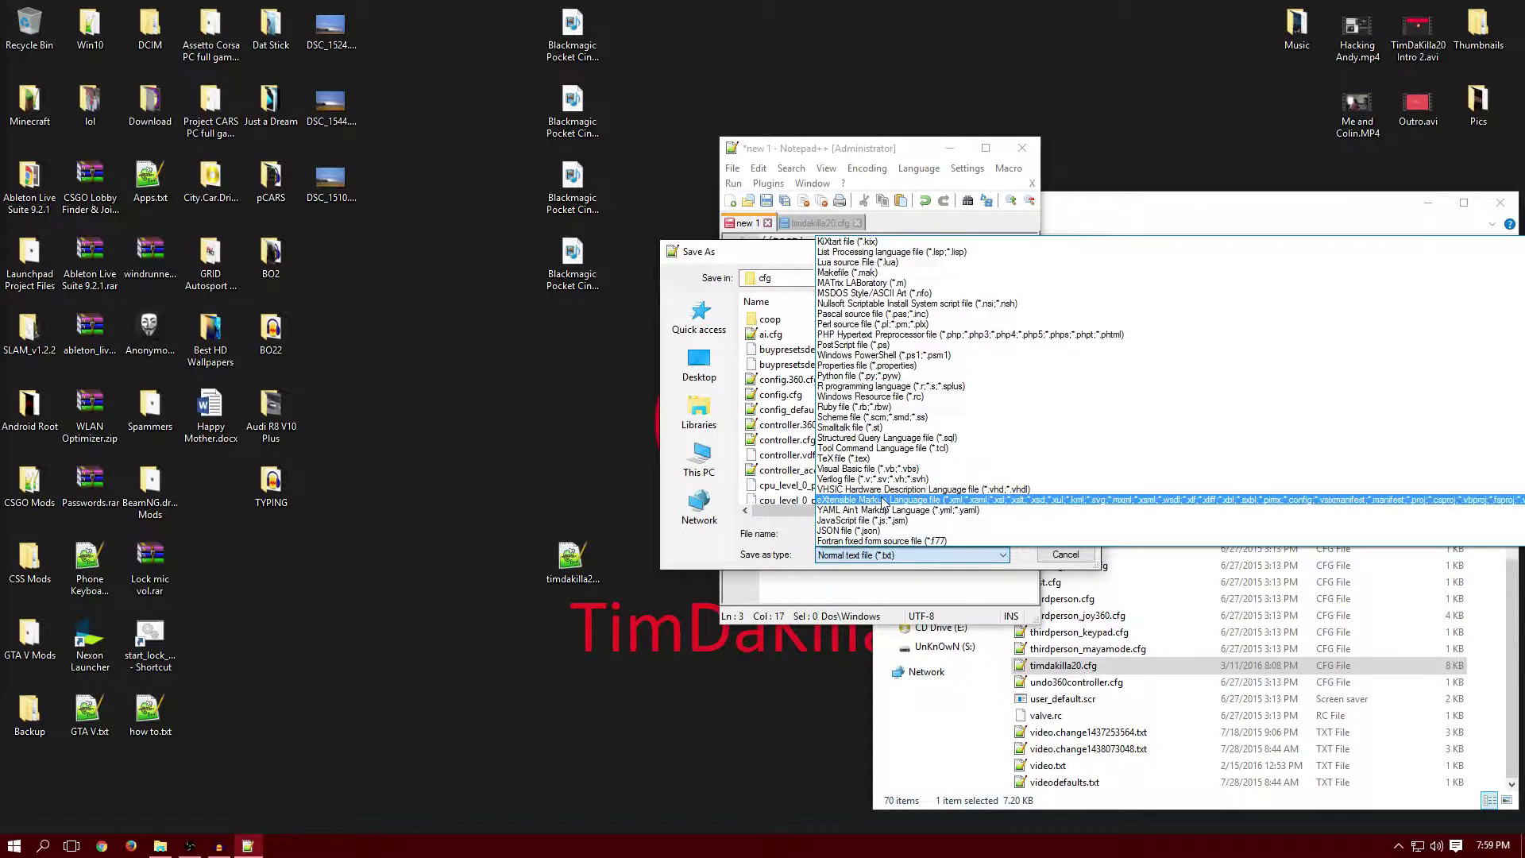
- Set the file type for saving the new document to All types (*.*)
{"action": "scroll", "coordinate": [888, 514], "scroll_direction": "up", "scroll_amount": 9}
{"action": "key", "text": "c"}
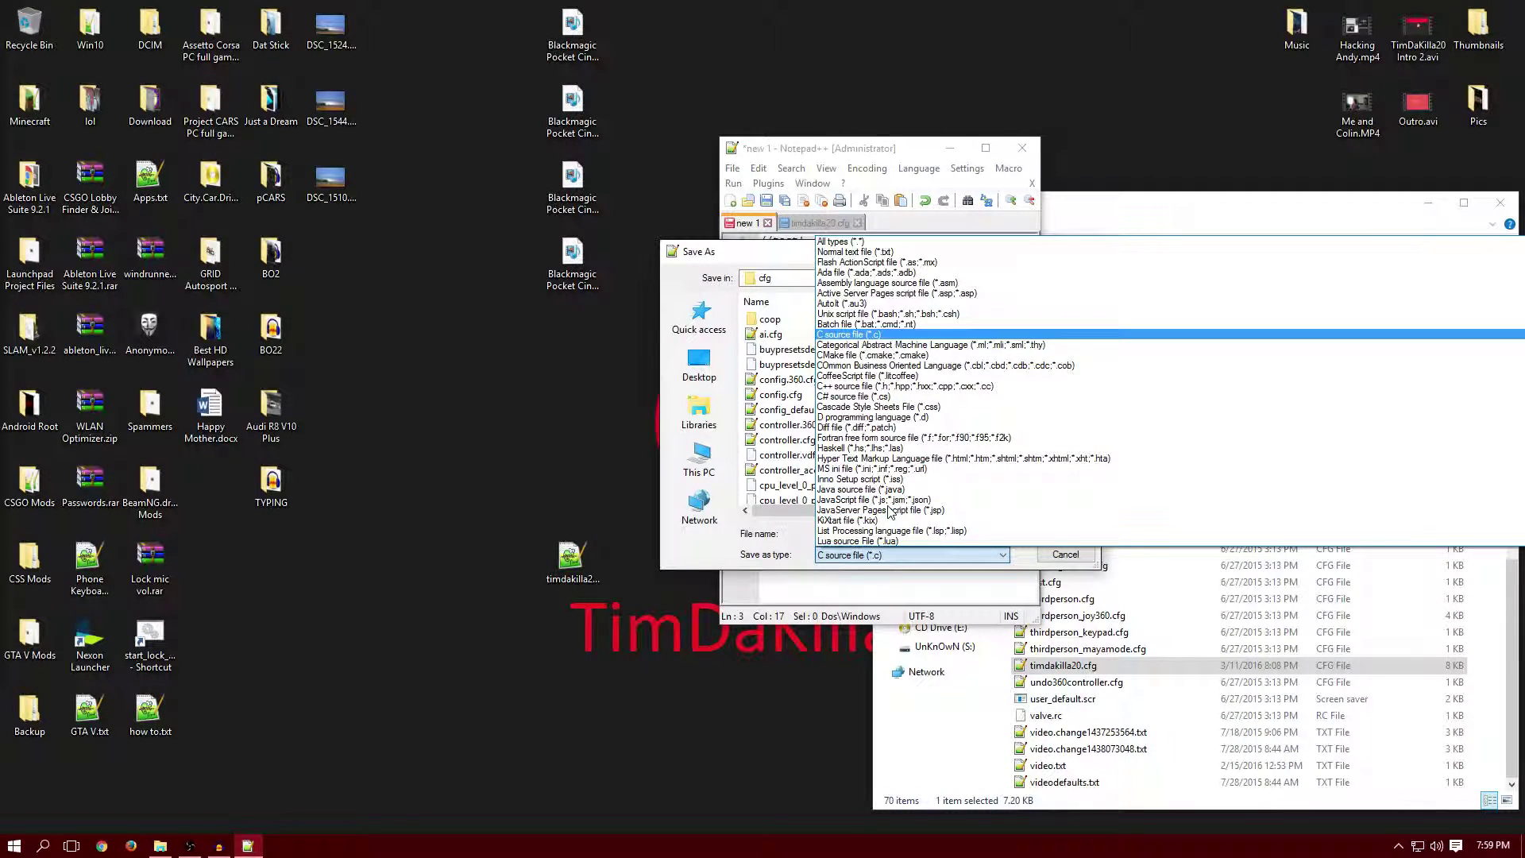
{"action": "key", "text": "f"}
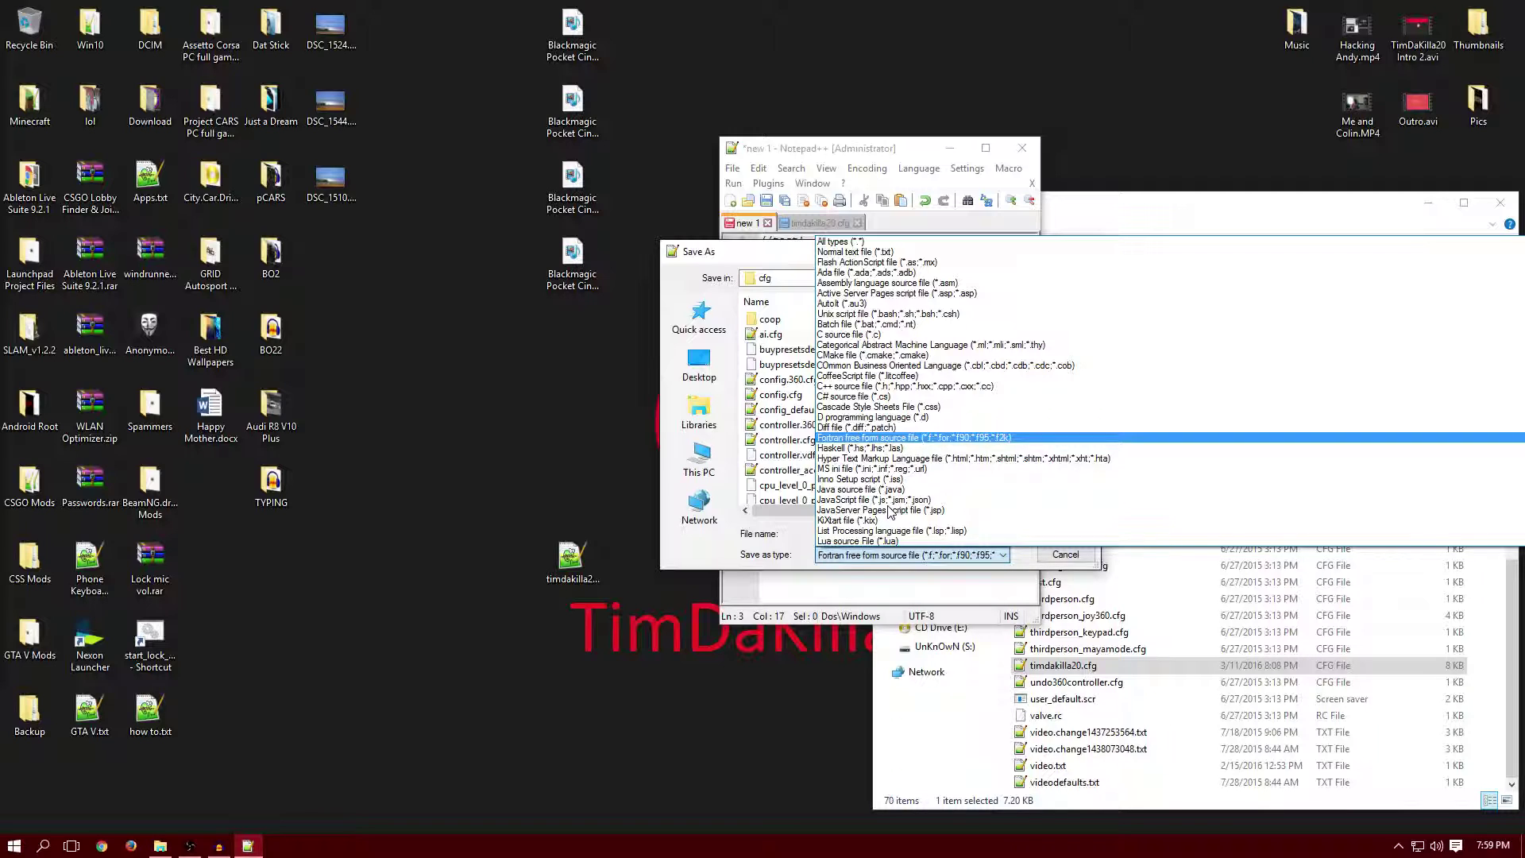
{"action": "key", "text": "c"}
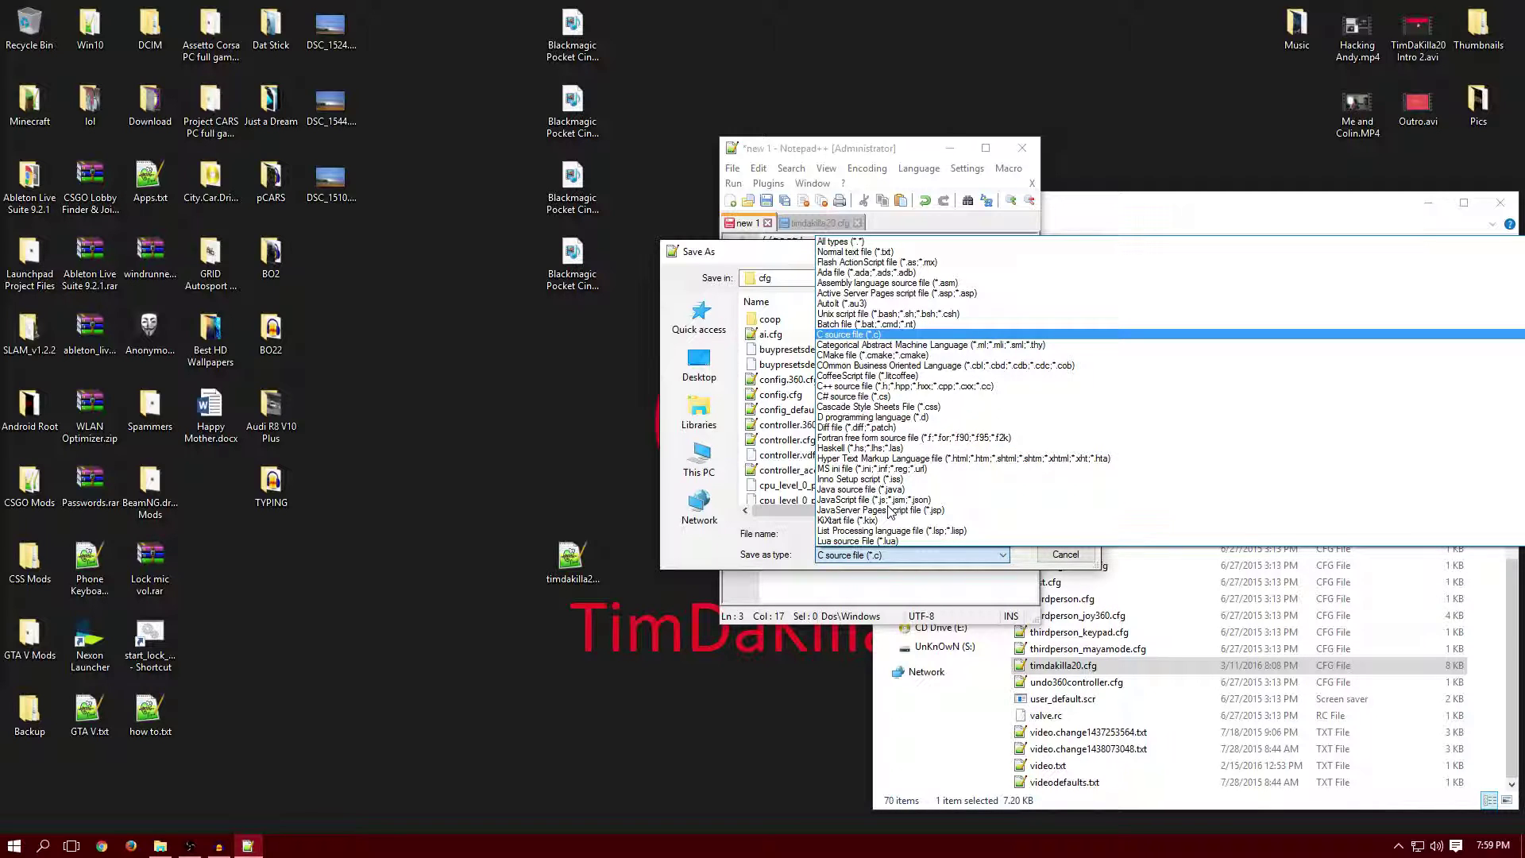
{"action": "key", "text": "c"}
{"action": "key", "text": "c"}
{"action": "key", "text": "c"}
{"action": "key", "text": "c"}
{"action": "key", "text": "c"}
{"action": "key", "text": "c"}
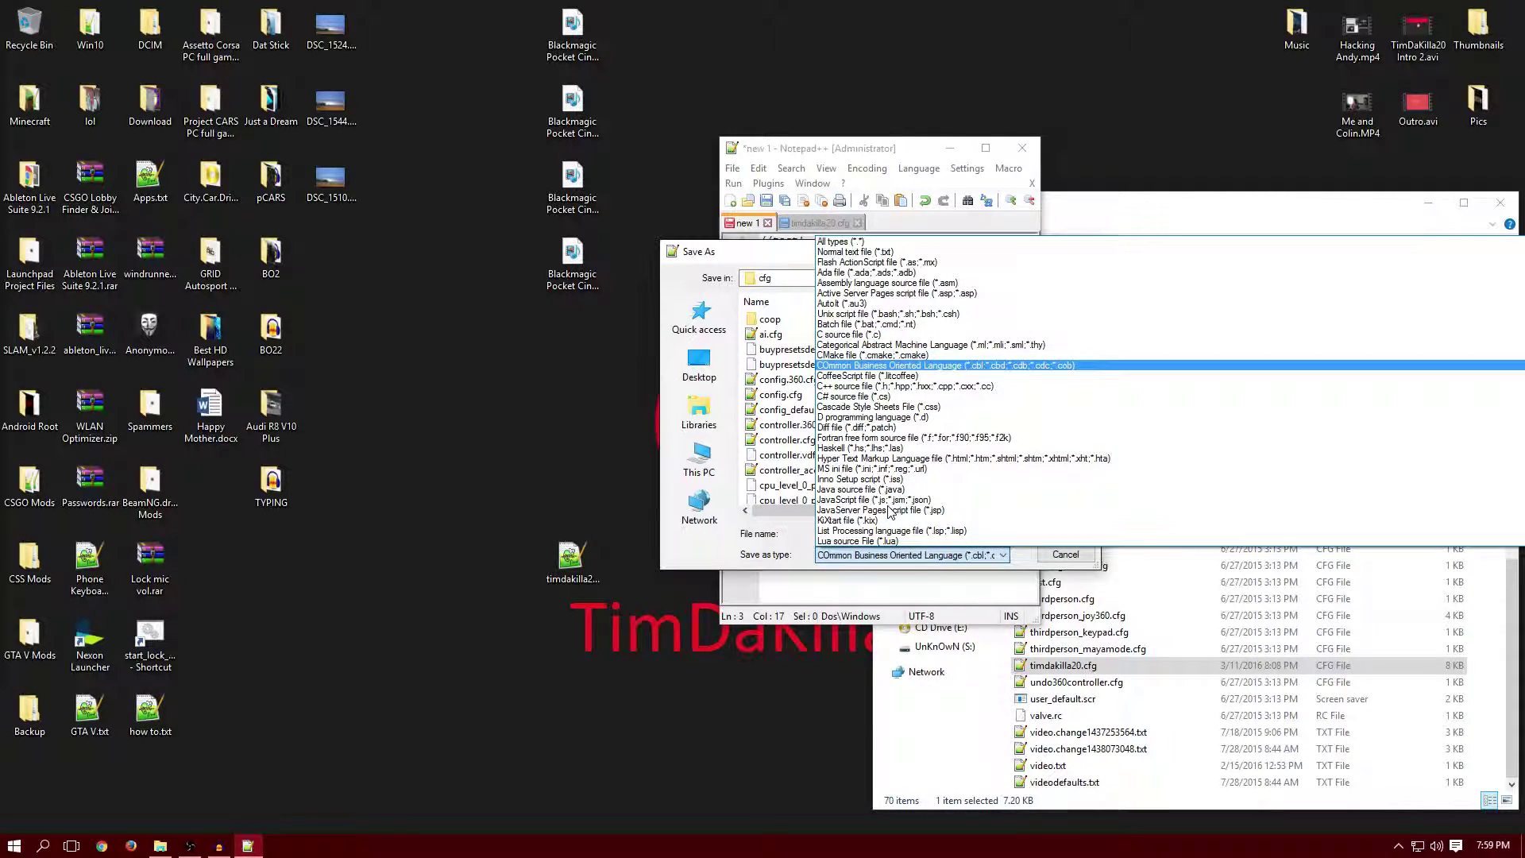
{"action": "key", "text": "c"}
{"action": "key", "text": "c"}
{"action": "key", "text": "c"}
{"action": "key", "text": "c"}
{"action": "key", "text": "c"}
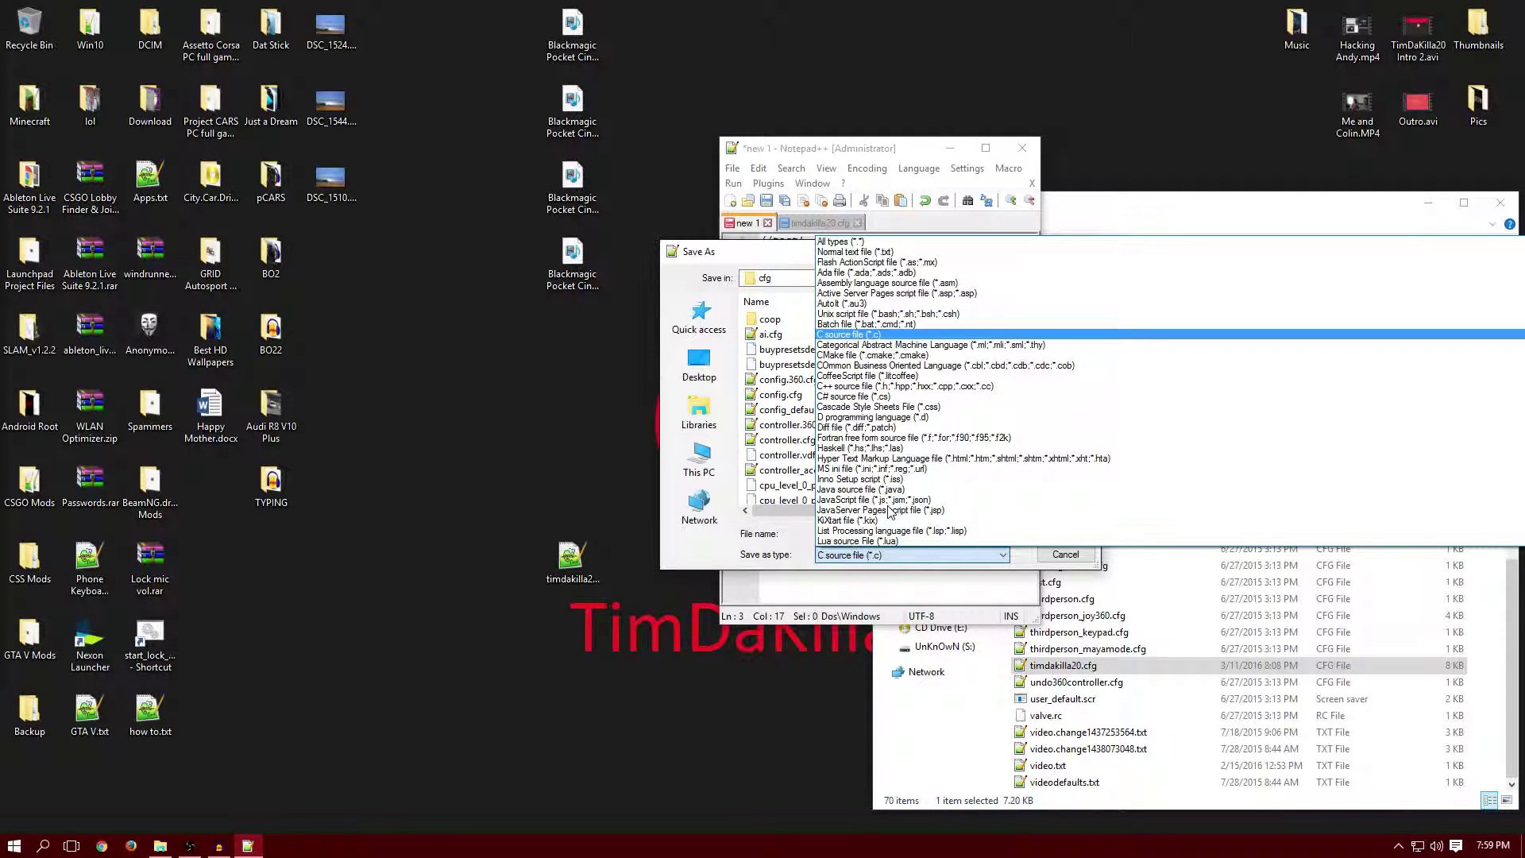
{"action": "key", "text": "c"}
{"action": "key", "text": "c"}
{"action": "key", "text": "c"}
{"action": "key", "text": "c"}
{"action": "key", "text": "c"}
{"action": "key", "text": "c"}
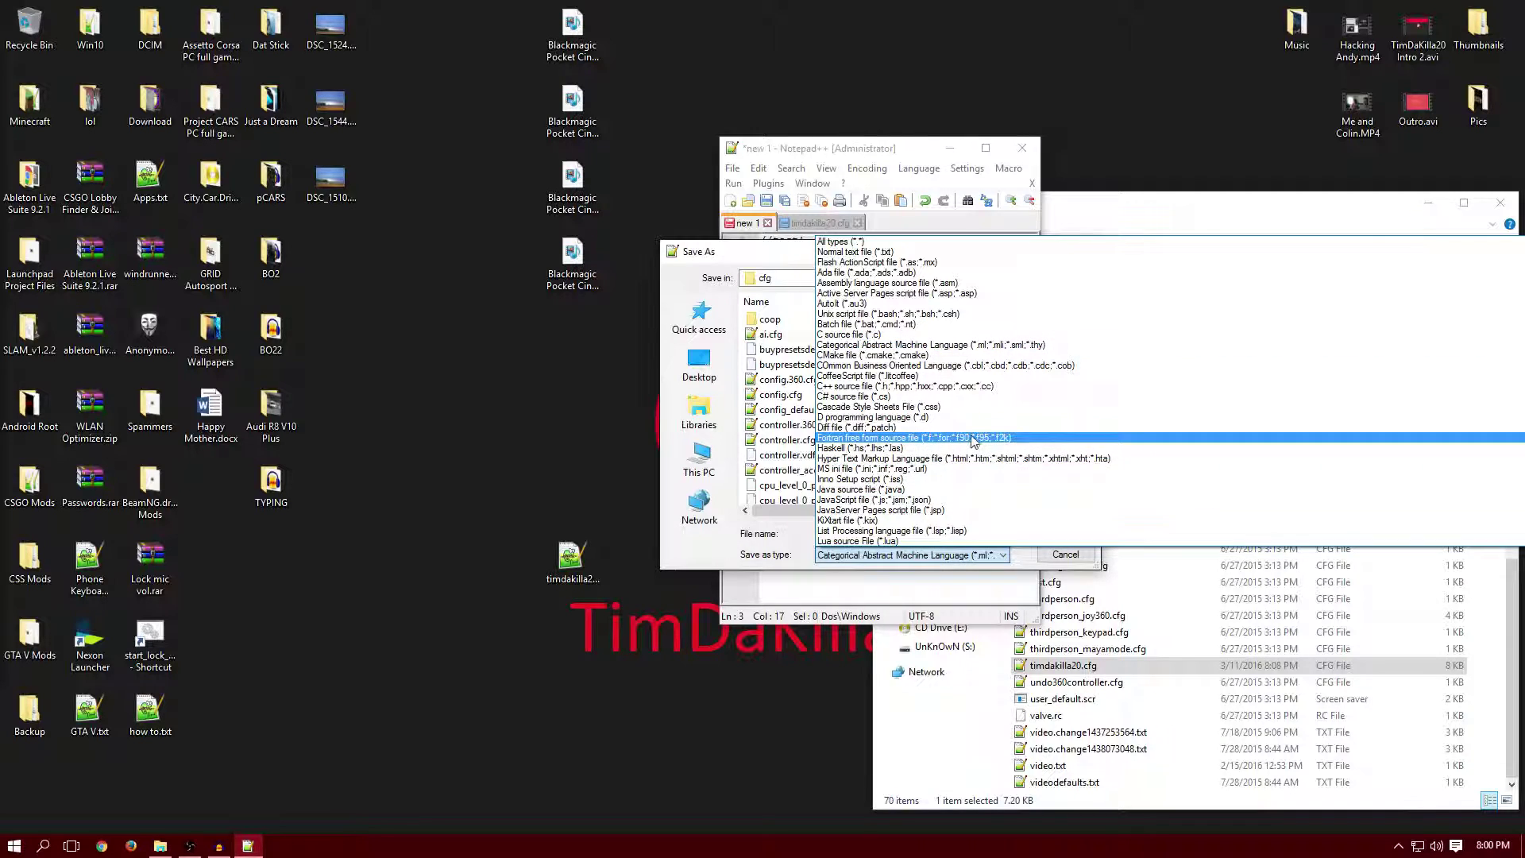
{"action": "left_click", "coordinate": [894, 242]}
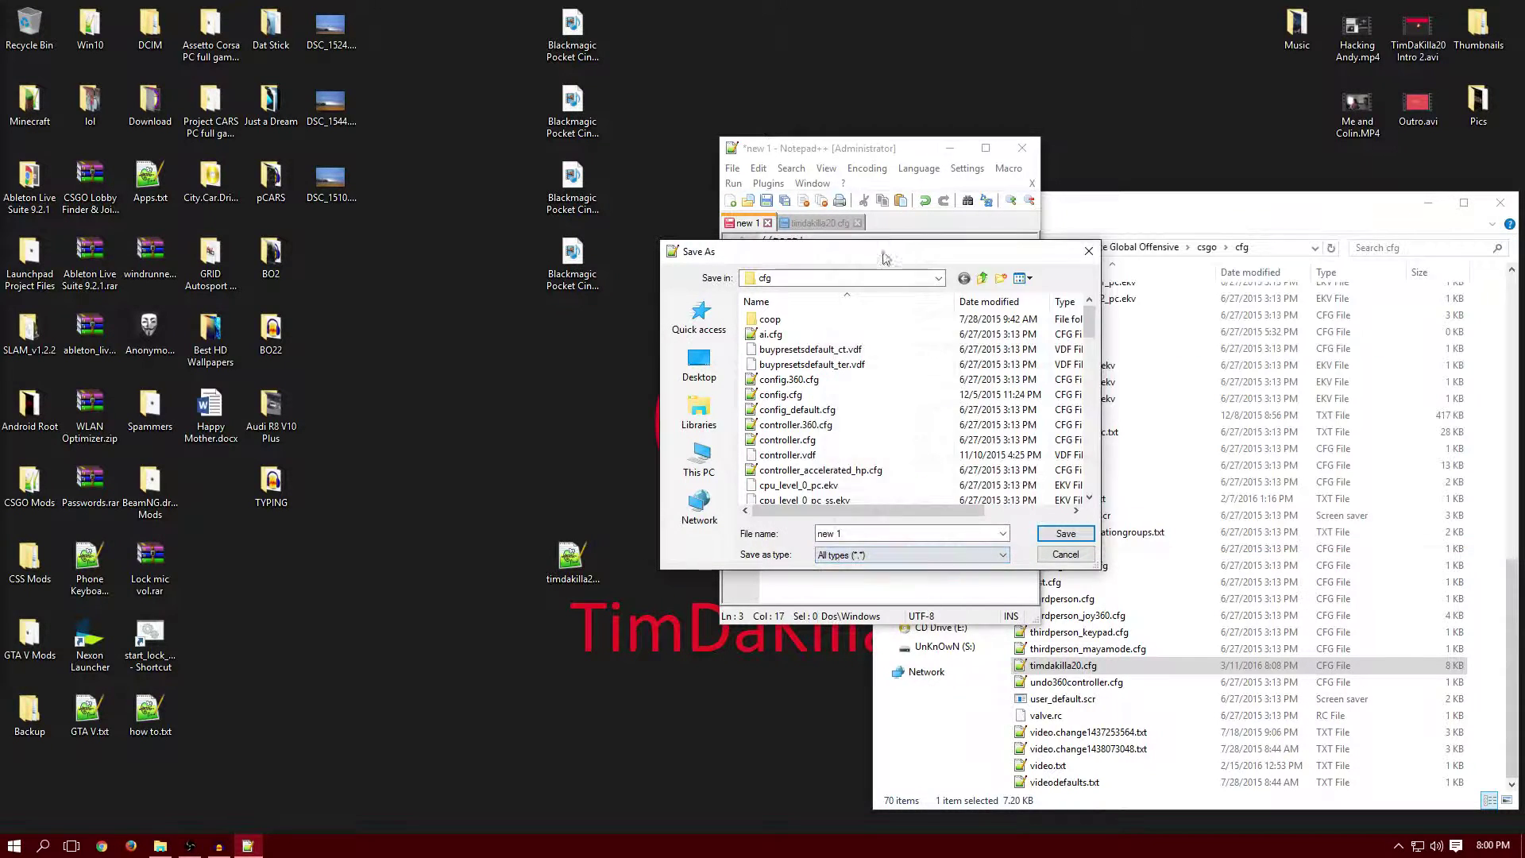
- Save the new document to the Desktop under the file name timdakilla20.cfg
{"action": "left_click", "coordinate": [874, 531]}
{"action": "left_click", "coordinate": [877, 536]}
{"action": "left_click", "coordinate": [699, 364]}
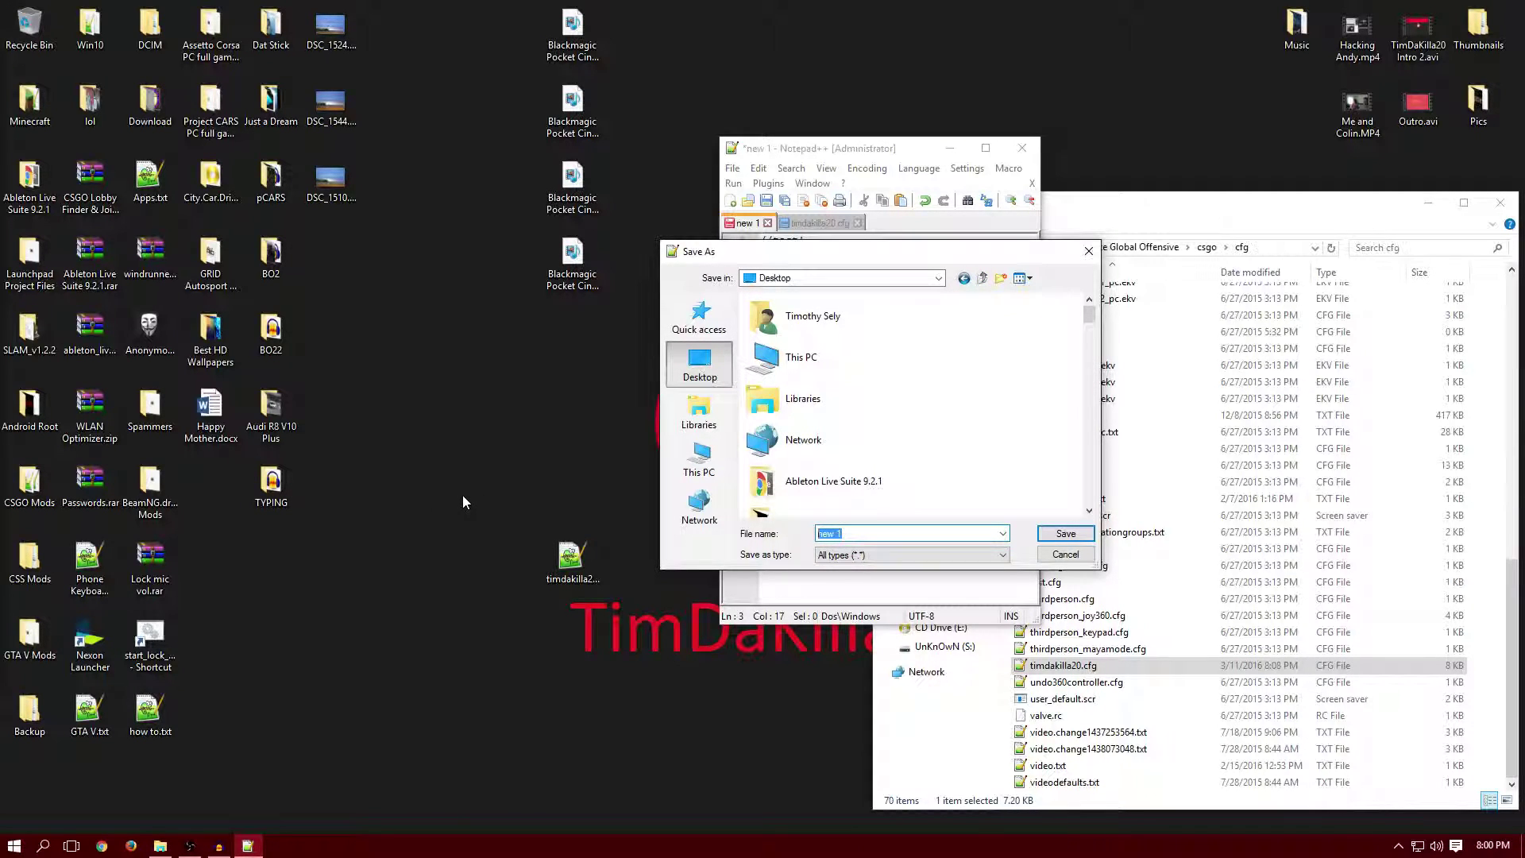
{"action": "left_click_drag", "start_coordinate": [569, 560], "coordinate": [35, 31]}
{"action": "left_click_drag", "start_coordinate": [905, 534], "coordinate": [393, 508]}
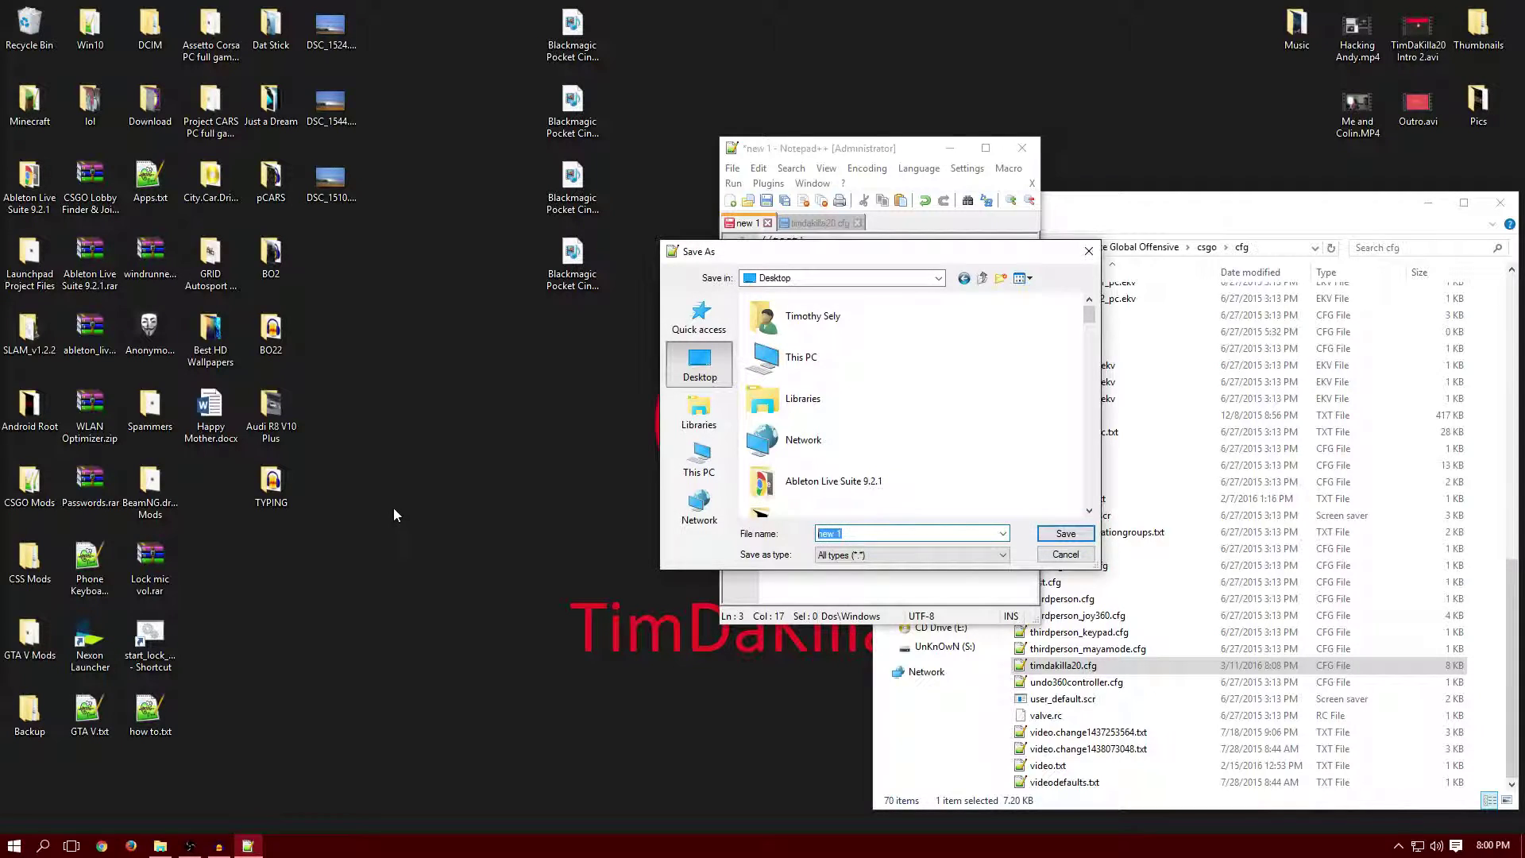
{"action": "type", "text": "timdakilla20"}
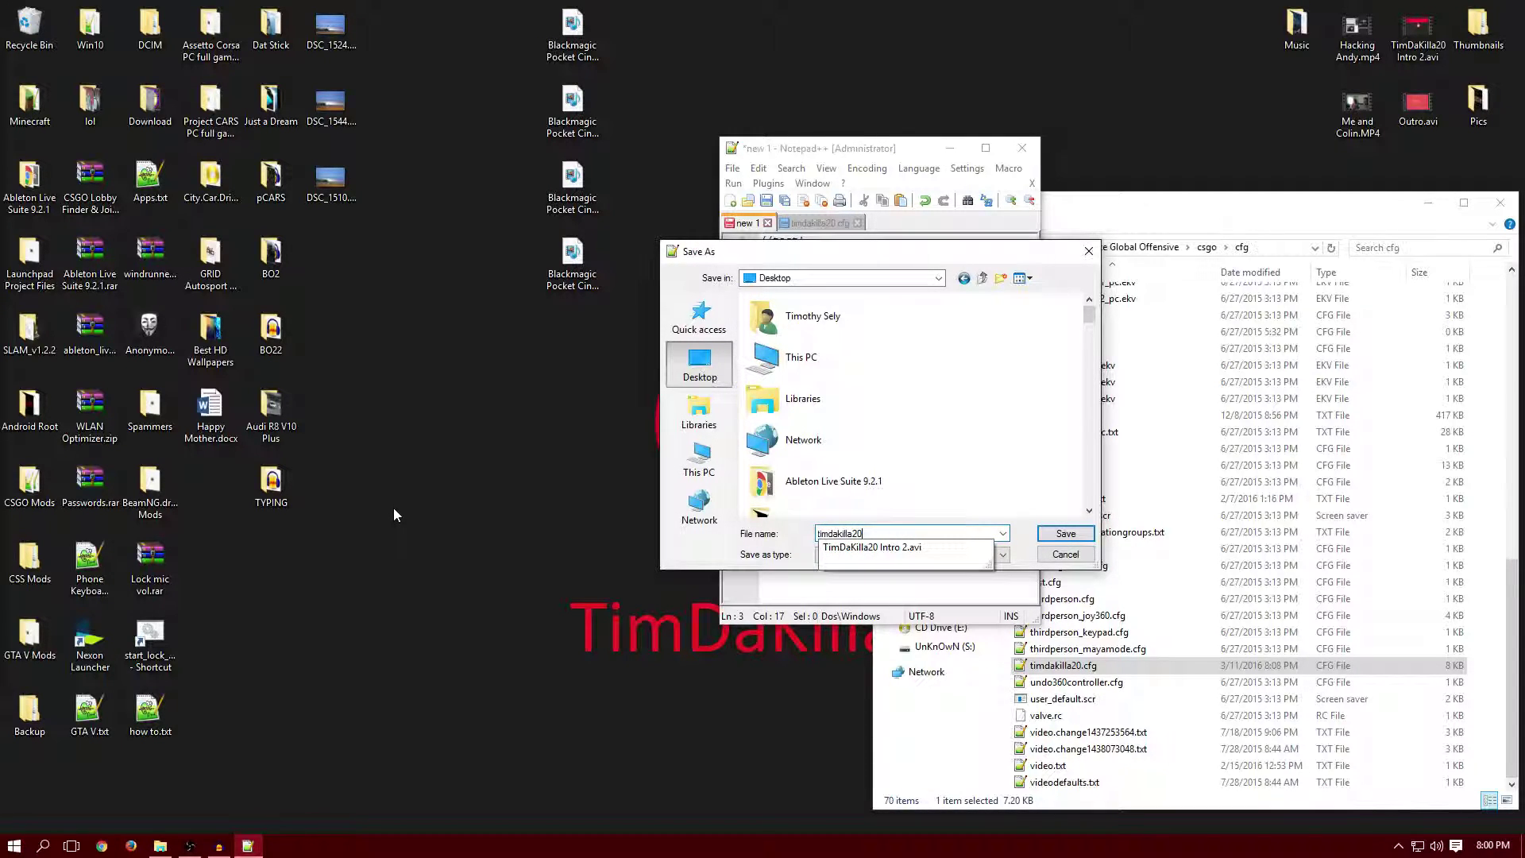
{"action": "type", "text": ".cfg"}
{"action": "key", "text": "Return"}
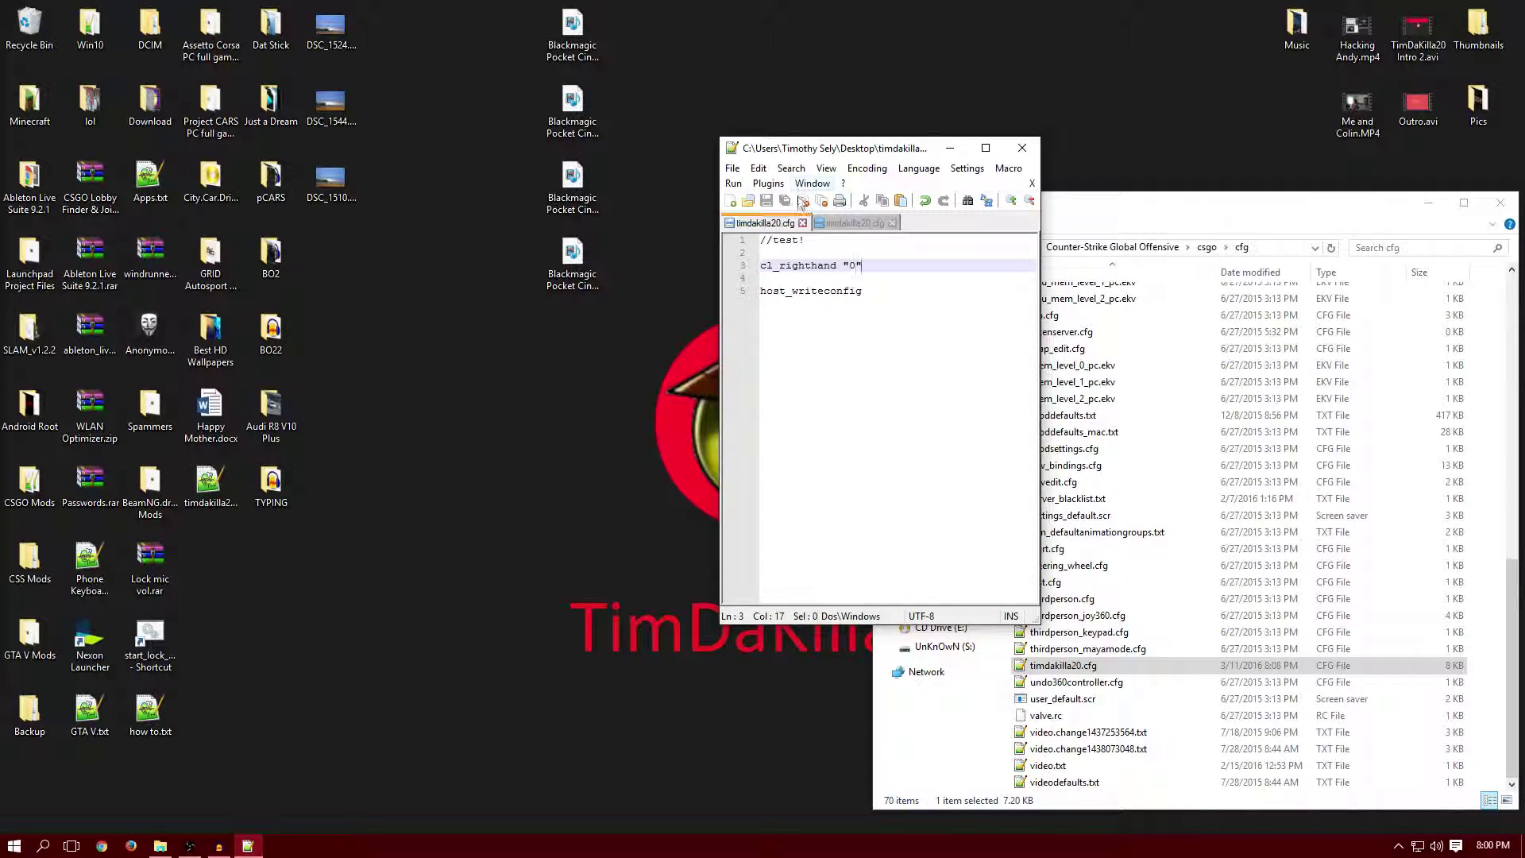
- Move timdakilla20.cfg to an empty area of the desktop and close both open documents along with Notepad++
{"action": "left_click_drag", "start_coordinate": [230, 500], "coordinate": [487, 438]}
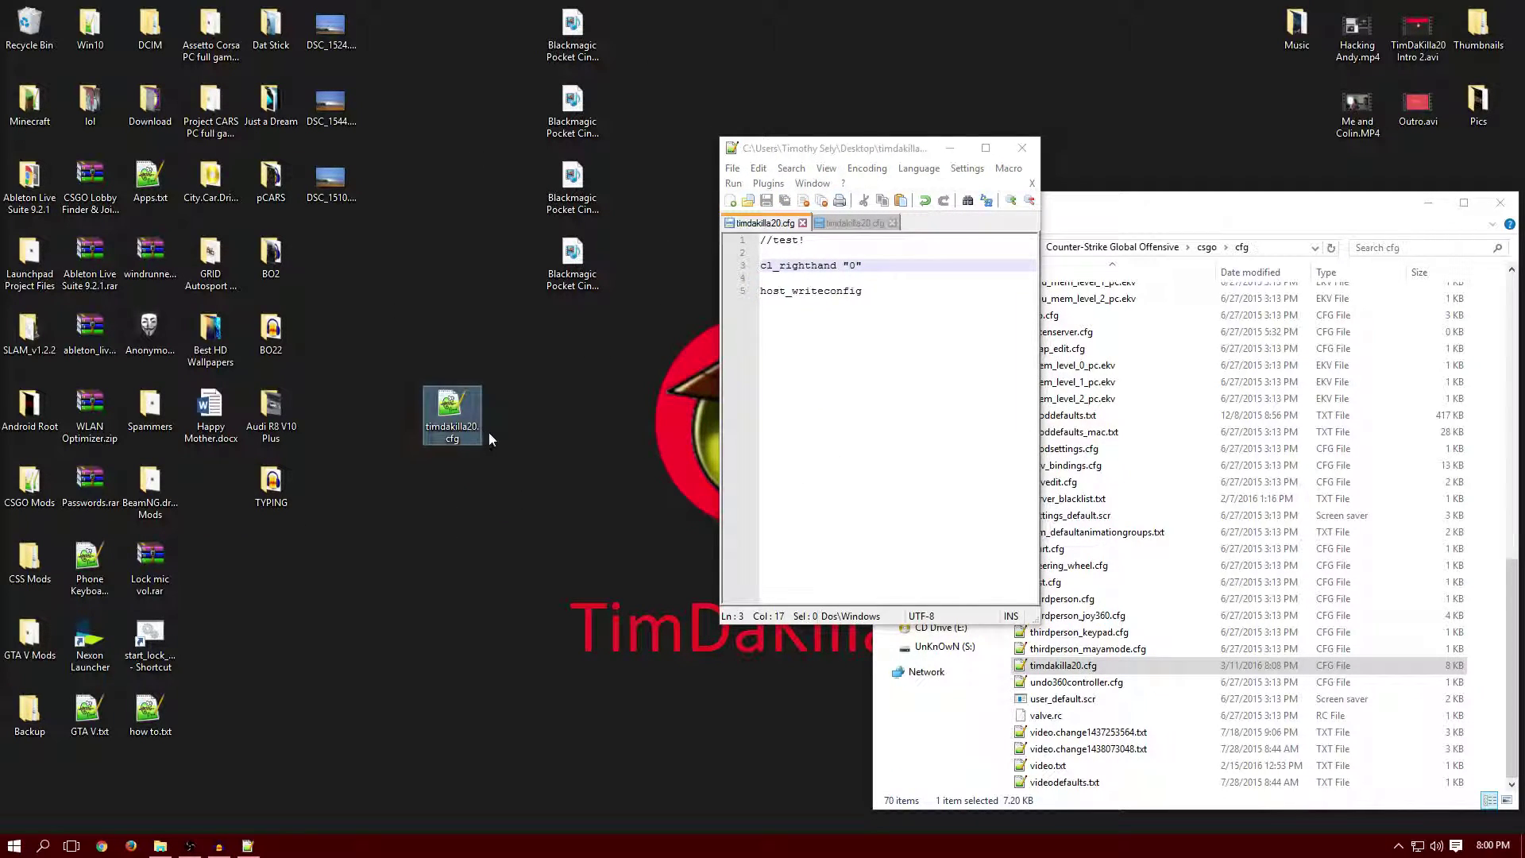
{"action": "double_click", "coordinate": [453, 409]}
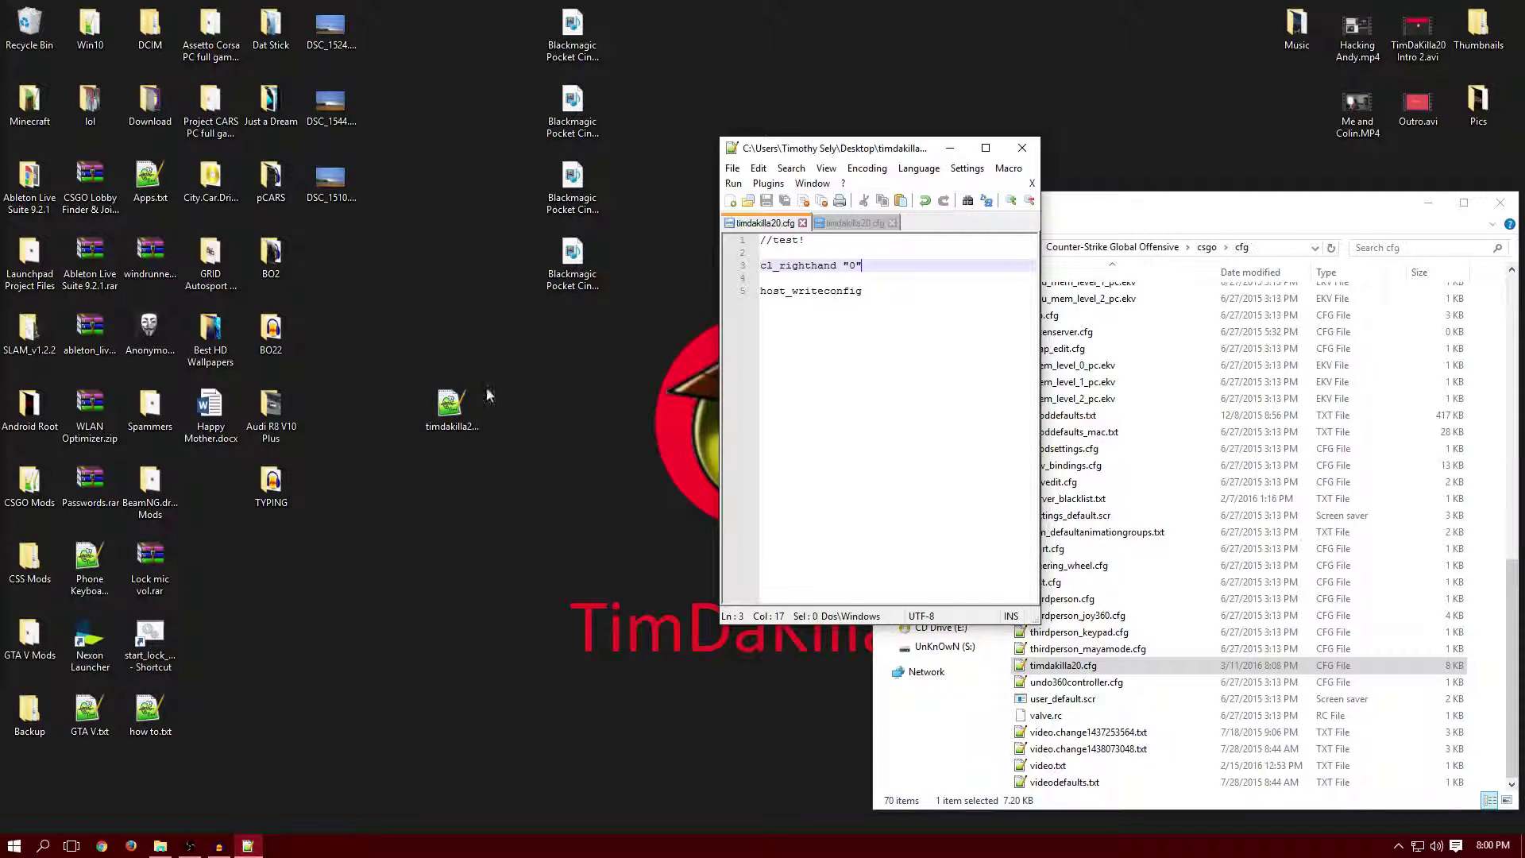
{"action": "left_click", "coordinate": [802, 223]}
{"action": "left_click", "coordinate": [802, 223]}
{"action": "left_click", "coordinate": [1023, 148]}
- Open timdakilla20.cfg from the desktop, review its cl_righthand and host_writeconfig lines, and close it
{"action": "double_click", "coordinate": [449, 410]}
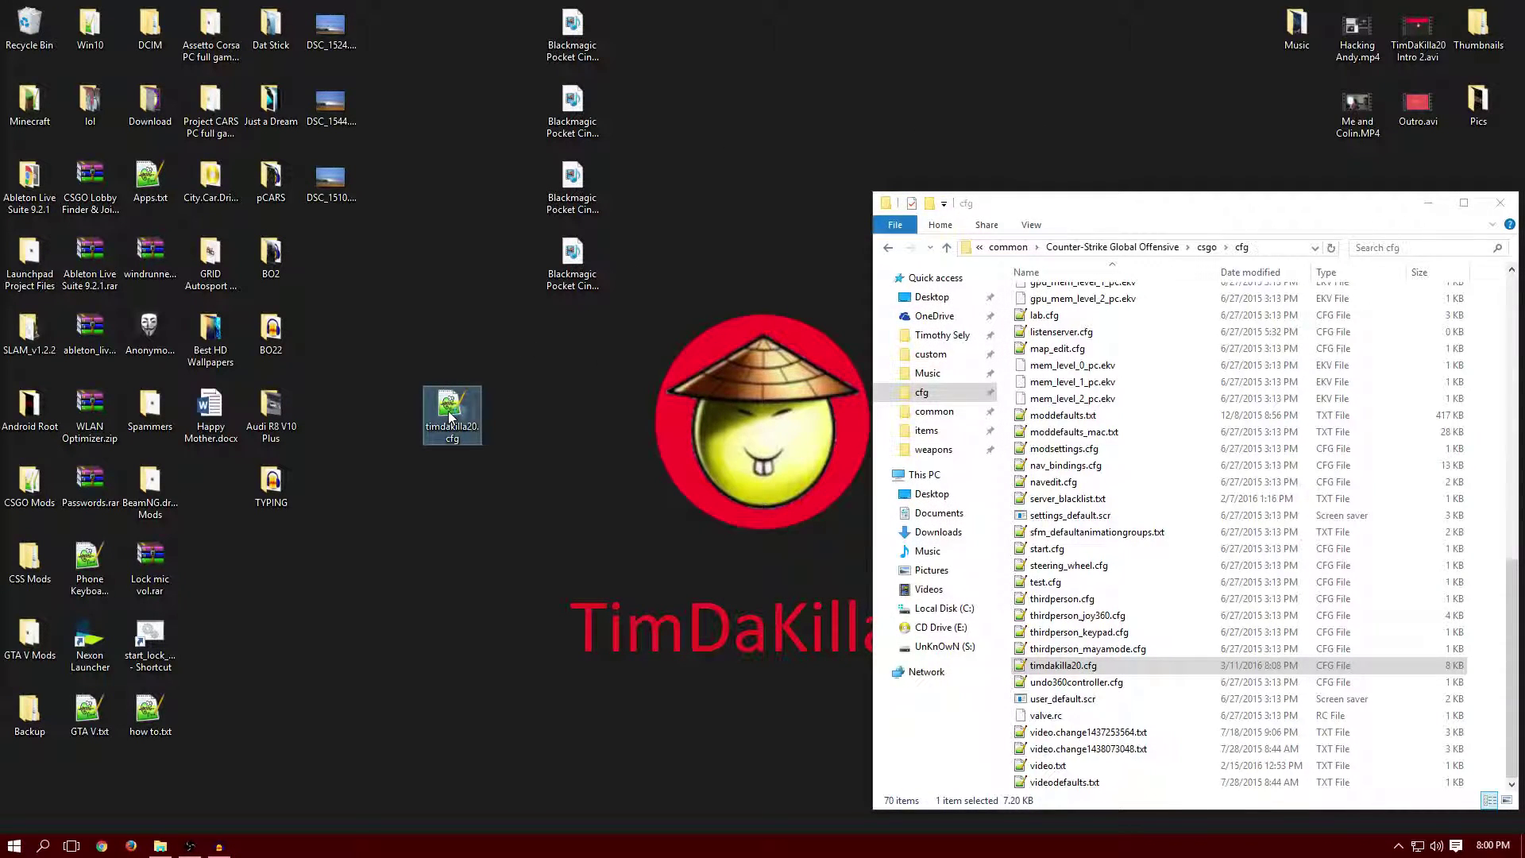
{"action": "left_click_drag", "start_coordinate": [795, 312], "coordinate": [870, 240]}
{"action": "left_click_drag", "start_coordinate": [875, 358], "coordinate": [759, 294]}
{"action": "left_click", "coordinate": [936, 315]}
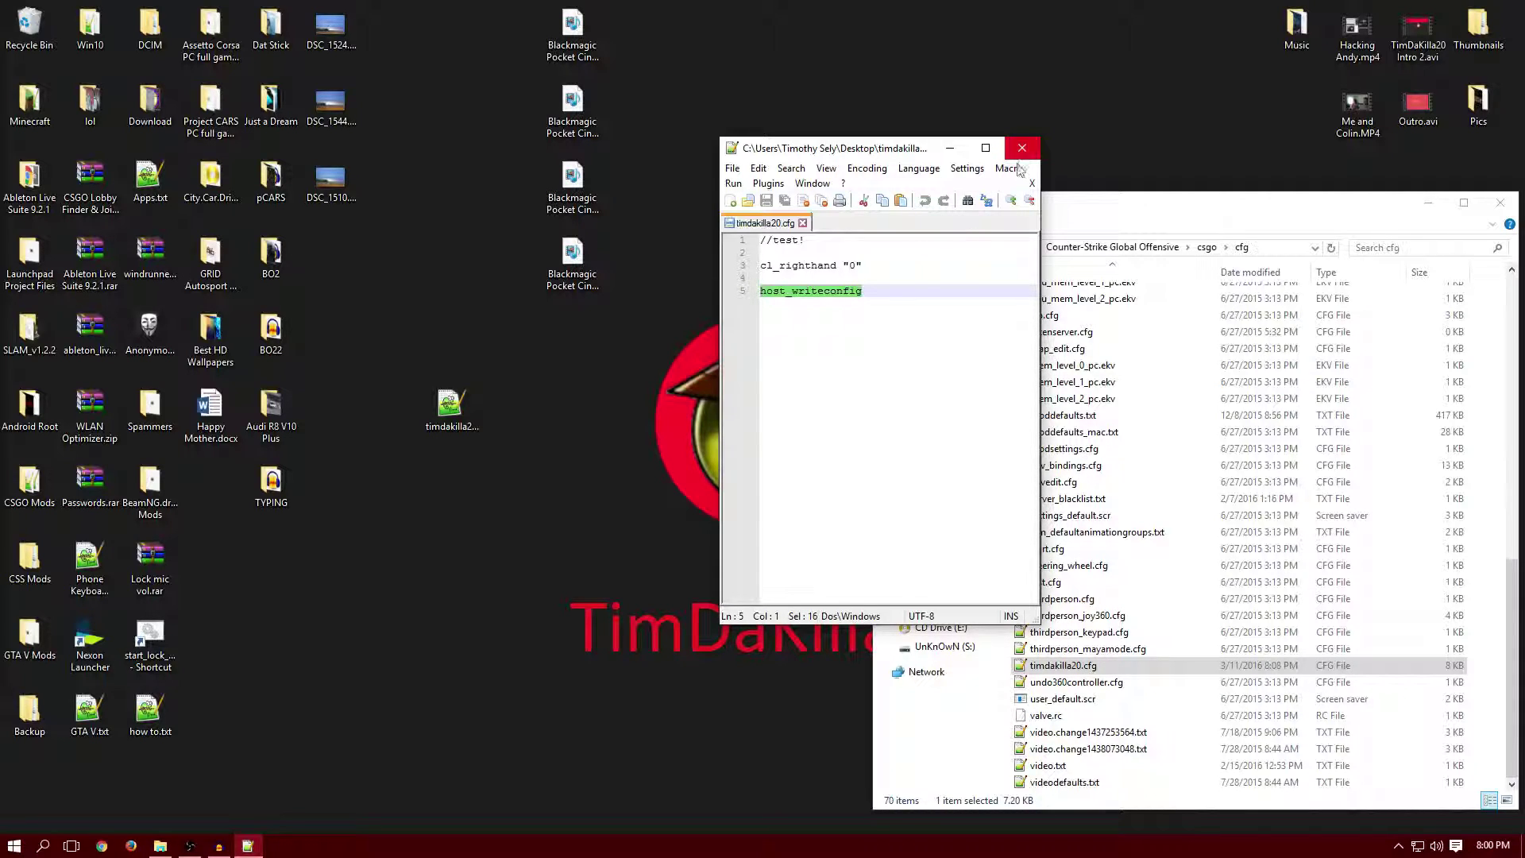
{"action": "left_click_drag", "start_coordinate": [791, 266], "coordinate": [770, 278]}
{"action": "left_click", "coordinate": [774, 279]}
{"action": "left_click", "coordinate": [780, 256]}
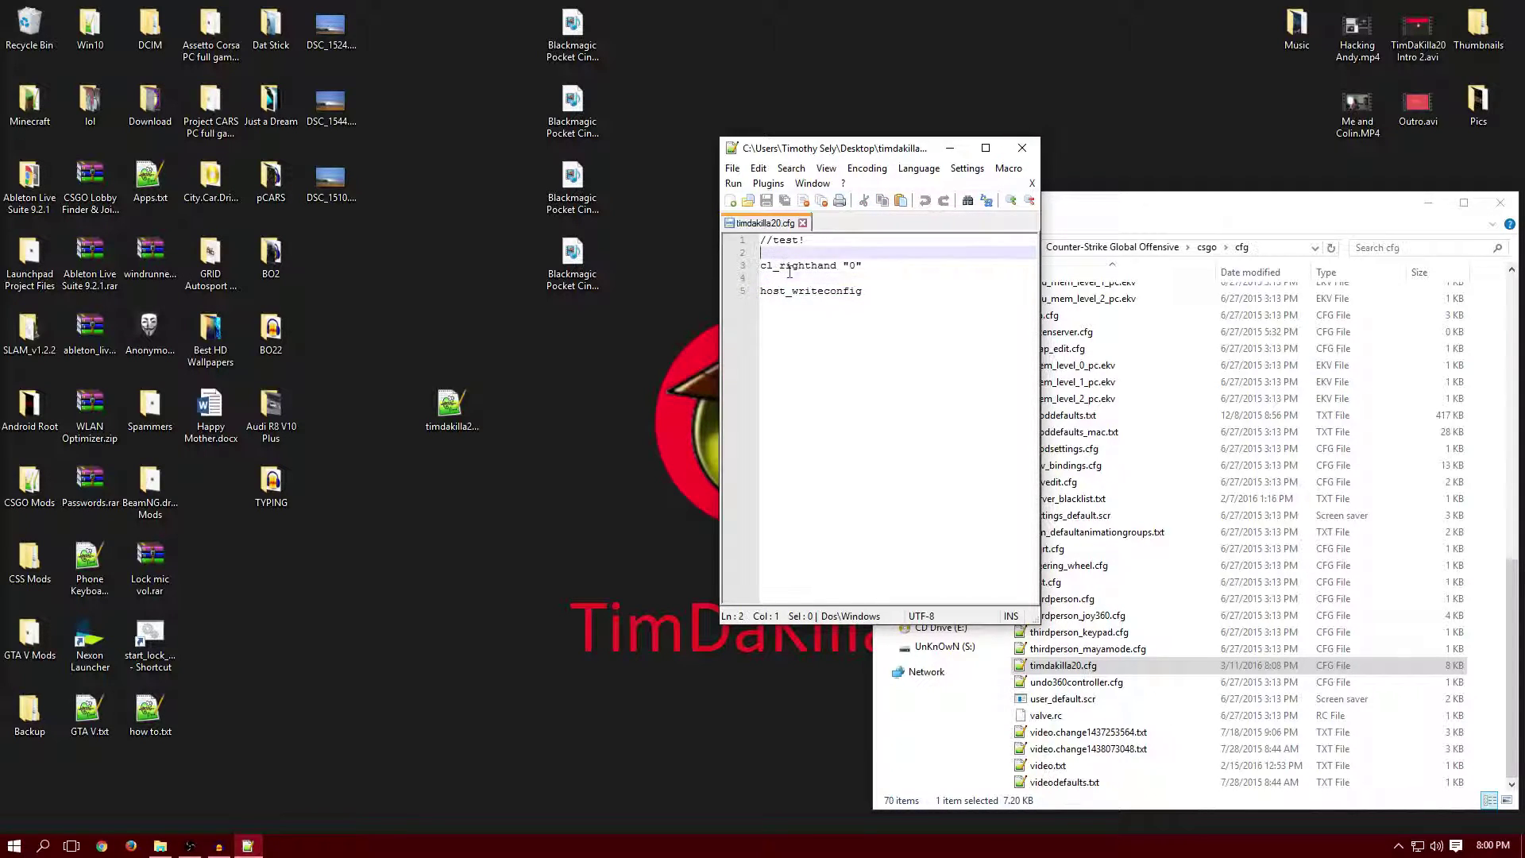
{"action": "left_click", "coordinate": [1022, 148]}
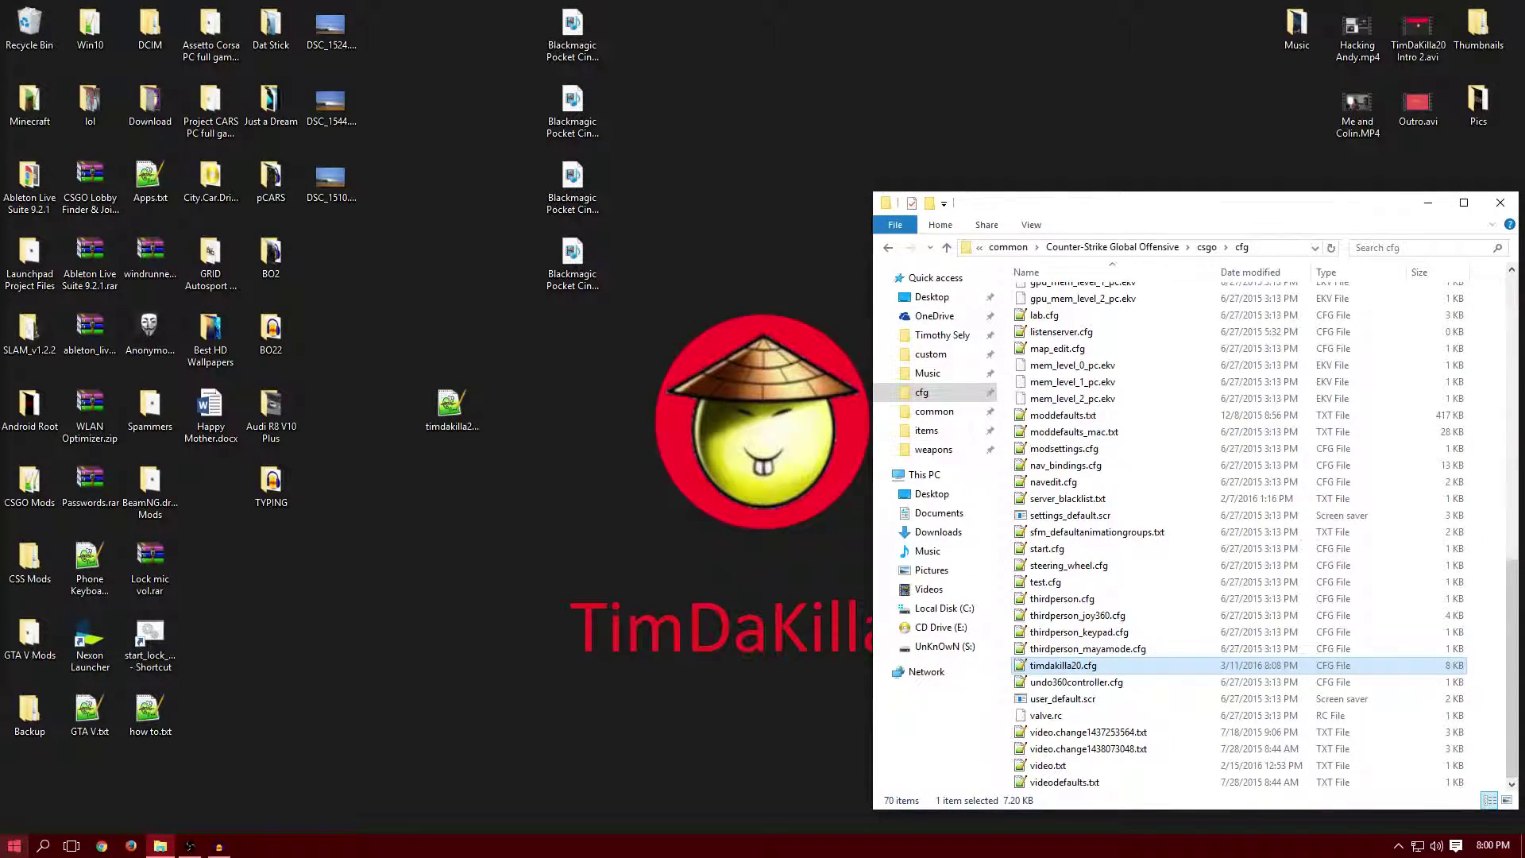
- Switch to Steam and open the launch options of Counter-Strike: Global Offensive
{"action": "key", "text": "super"}
{"action": "left_click", "coordinate": [272, 465]}
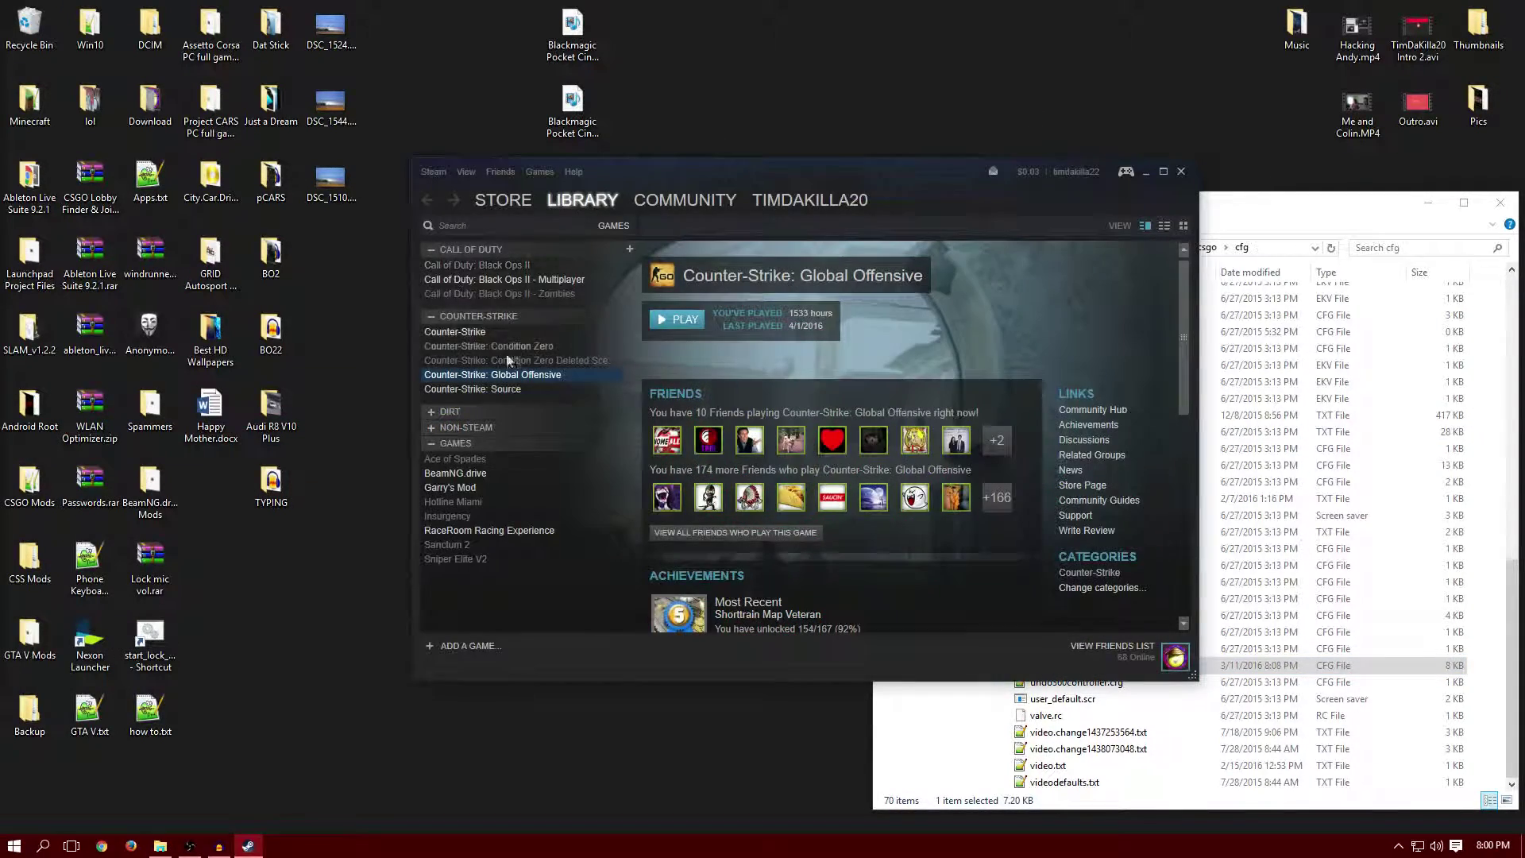
{"action": "right_click", "coordinate": [588, 374]}
{"action": "left_click", "coordinate": [613, 607]}
{"action": "left_click", "coordinate": [460, 459]}
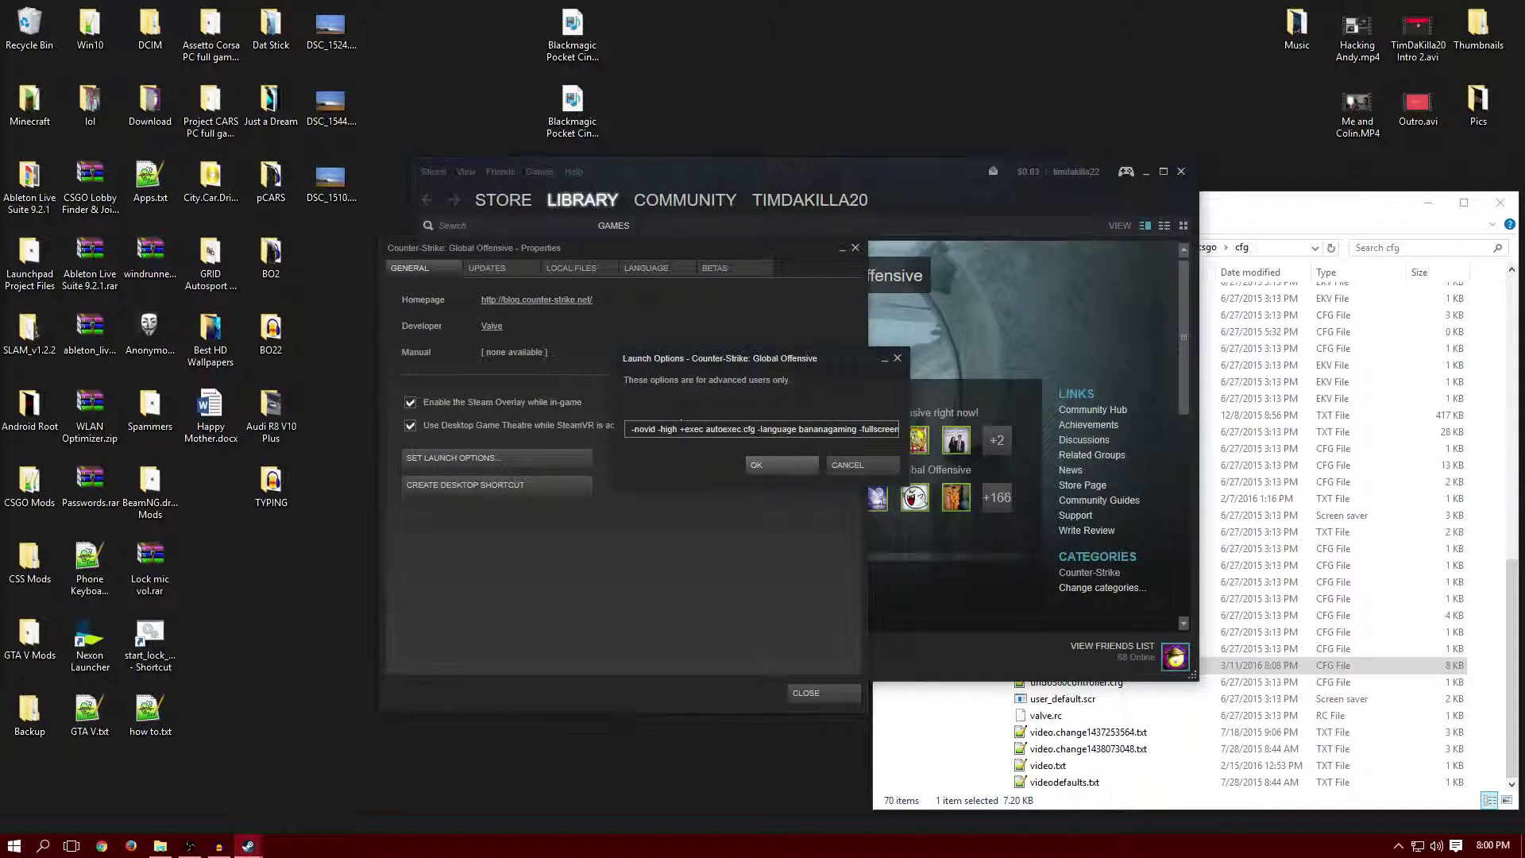
- Change the launch option that executes a config to +exec timdakilla20.cfg, save the launch options and close the game's properties
{"action": "left_click_drag", "start_coordinate": [781, 429], "coordinate": [820, 430]}
{"action": "left_click_drag", "start_coordinate": [708, 429], "coordinate": [752, 433]}
{"action": "left_click", "coordinate": [738, 429]}
{"action": "left_click_drag", "start_coordinate": [739, 430], "coordinate": [706, 429]}
{"action": "type", "text": "timdakilla20"}
{"action": "left_click_drag", "start_coordinate": [679, 429], "coordinate": [764, 429]}
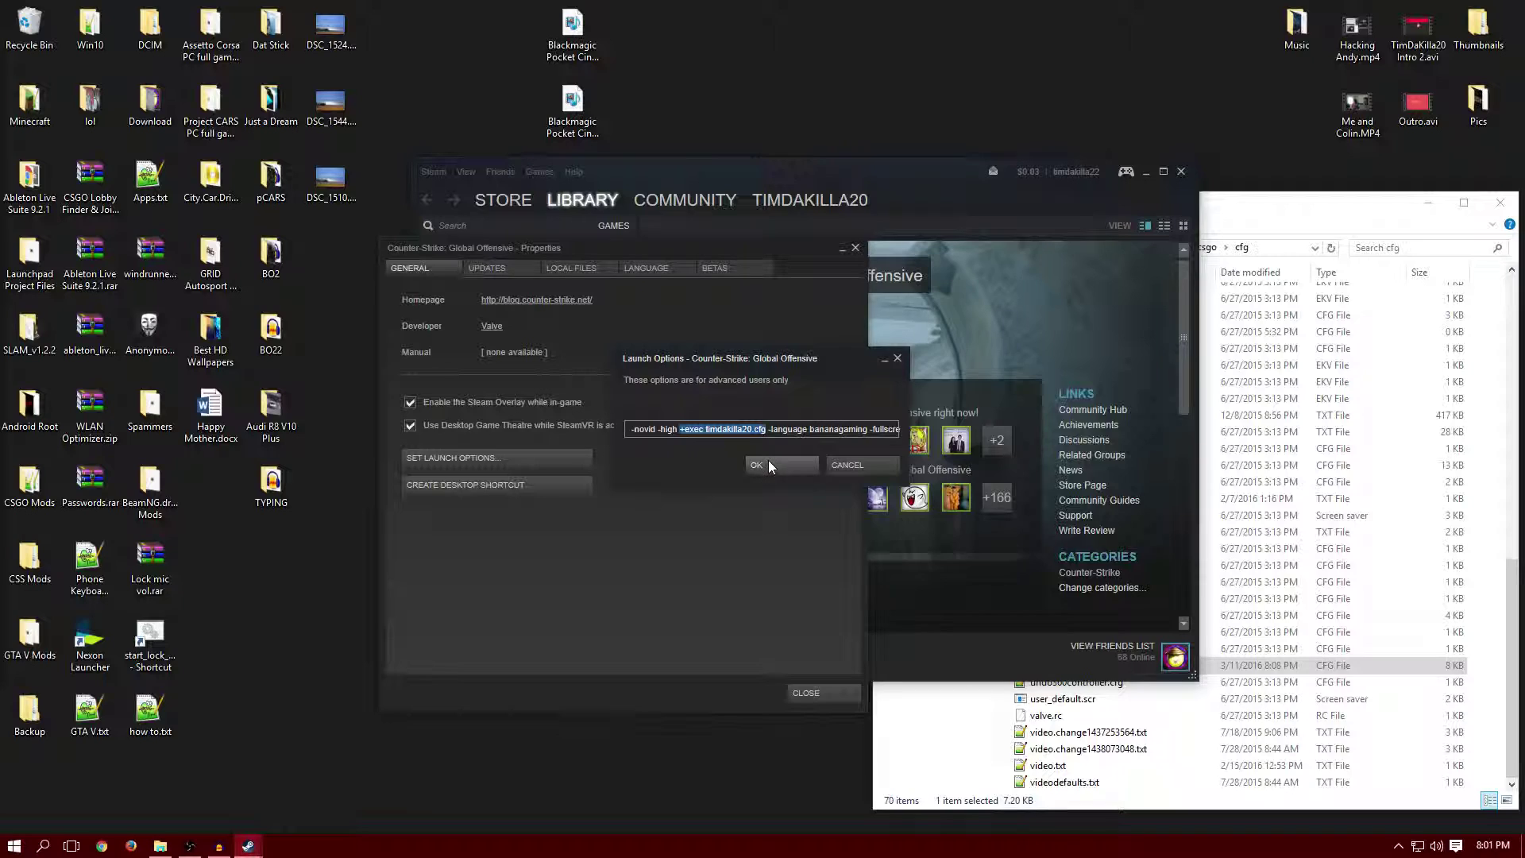
{"action": "left_click_drag", "start_coordinate": [766, 429], "coordinate": [751, 430]}
{"action": "left_click", "coordinate": [751, 430]}
{"action": "left_click_drag", "start_coordinate": [752, 429], "coordinate": [729, 429]}
{"action": "left_click", "coordinate": [759, 430]}
{"action": "mouse_move", "coordinate": [899, 430]}
{"action": "left_mouse_down"}
{"action": "mouse_move", "coordinate": [777, 430]}
{"action": "mouse_move", "coordinate": [896, 430]}
{"action": "mouse_move", "coordinate": [878, 431]}
{"action": "left_mouse_up"}
{"action": "left_click", "coordinate": [791, 464]}
{"action": "left_click", "coordinate": [810, 696]}
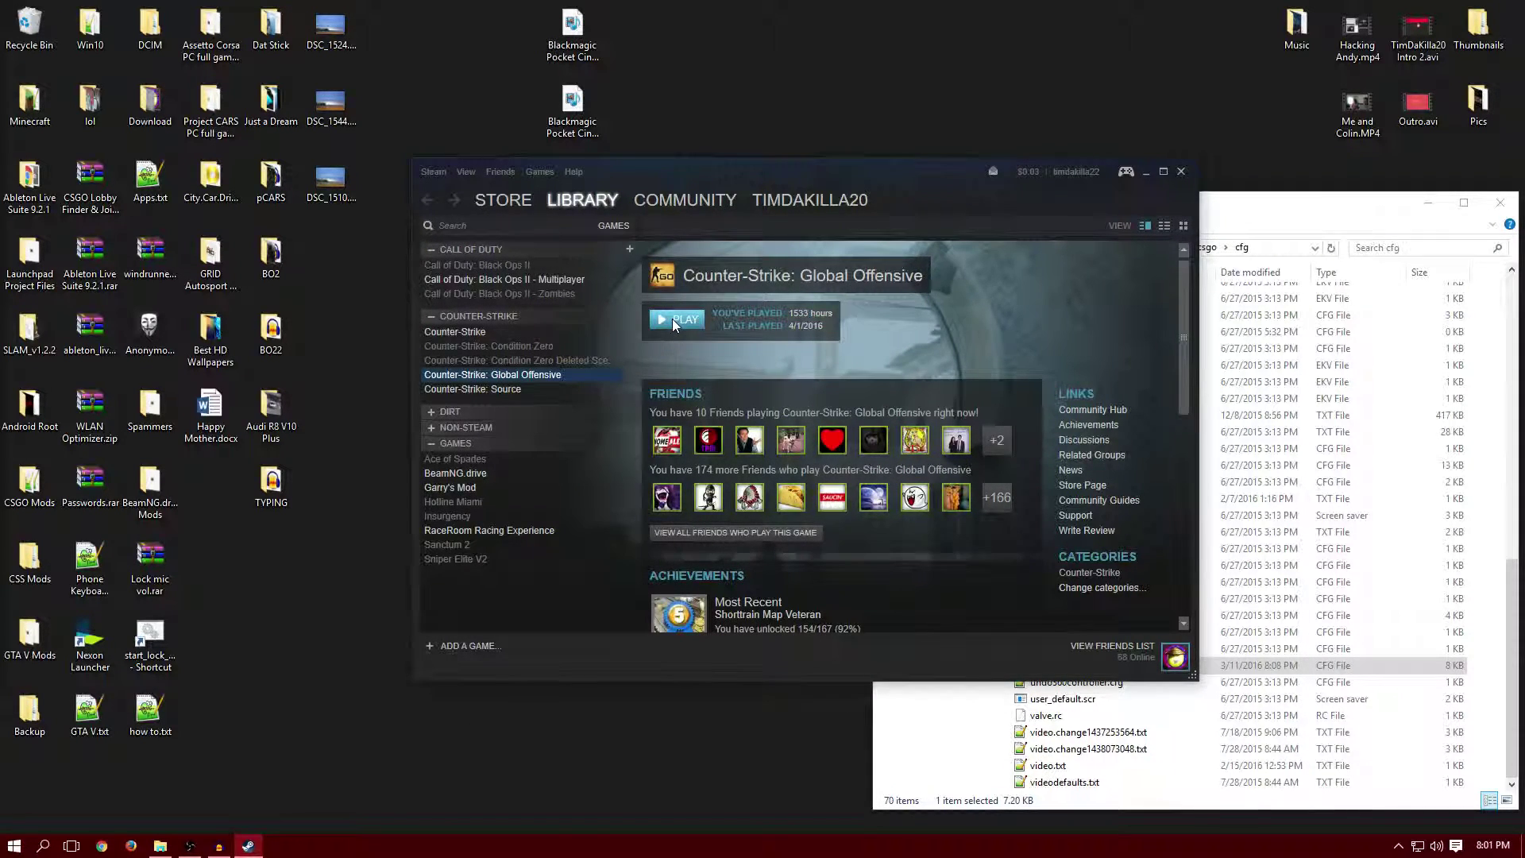
- Reopen the Counter-Strike: Global Offensive launch options to check the -console entry, and leave without changing anything
{"action": "right_click", "coordinate": [547, 372]}
{"action": "left_click", "coordinate": [572, 594]}
{"action": "left_click", "coordinate": [512, 458]}
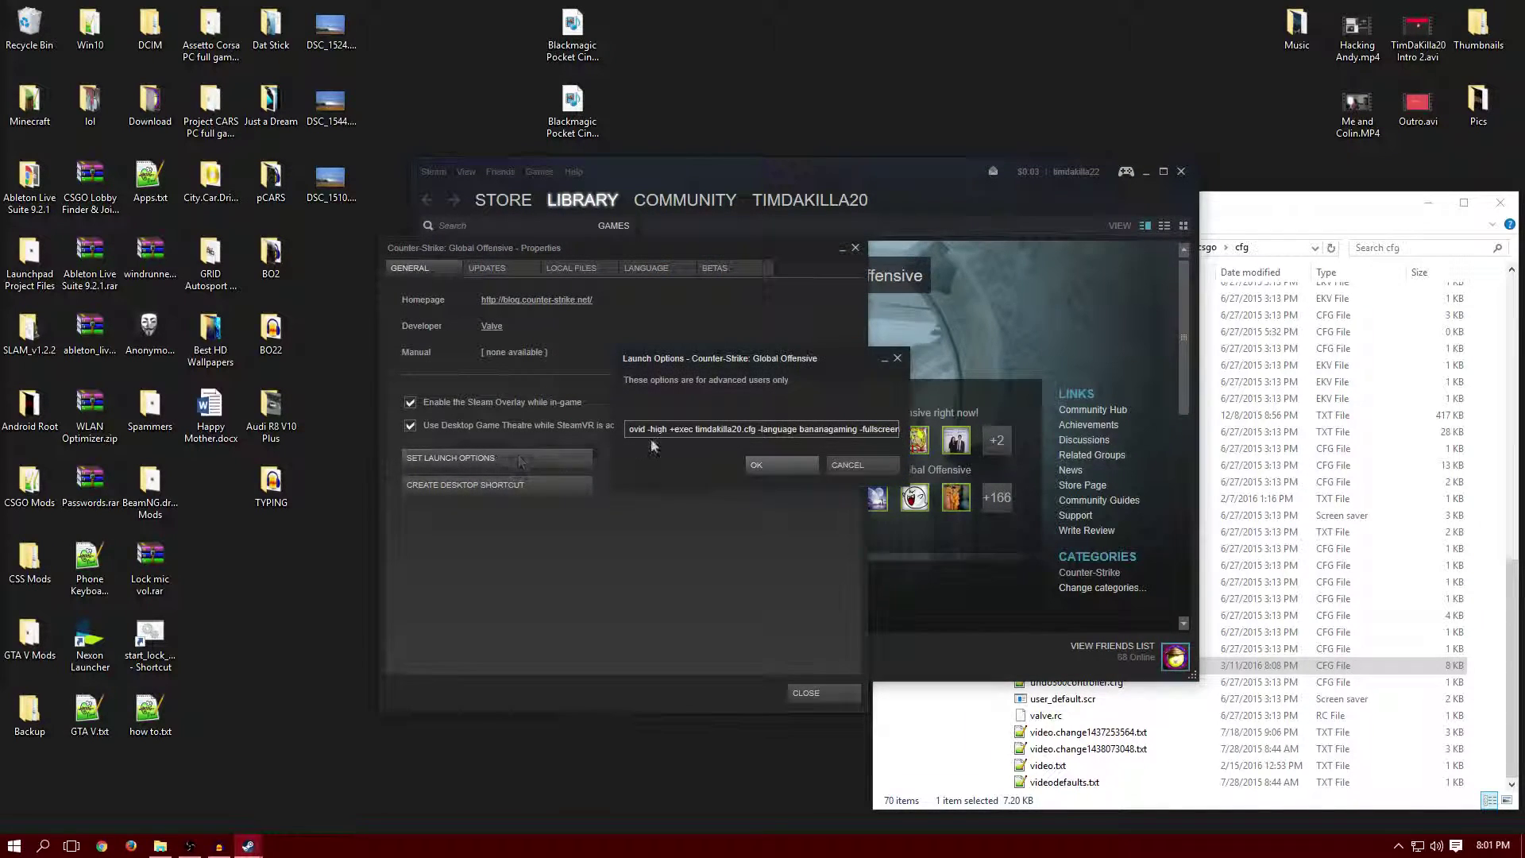
{"action": "left_click_drag", "start_coordinate": [654, 429], "coordinate": [584, 430]}
{"action": "left_click", "coordinate": [880, 429]}
{"action": "left_click", "coordinate": [657, 430]}
{"action": "triple_click", "coordinate": [663, 429]}
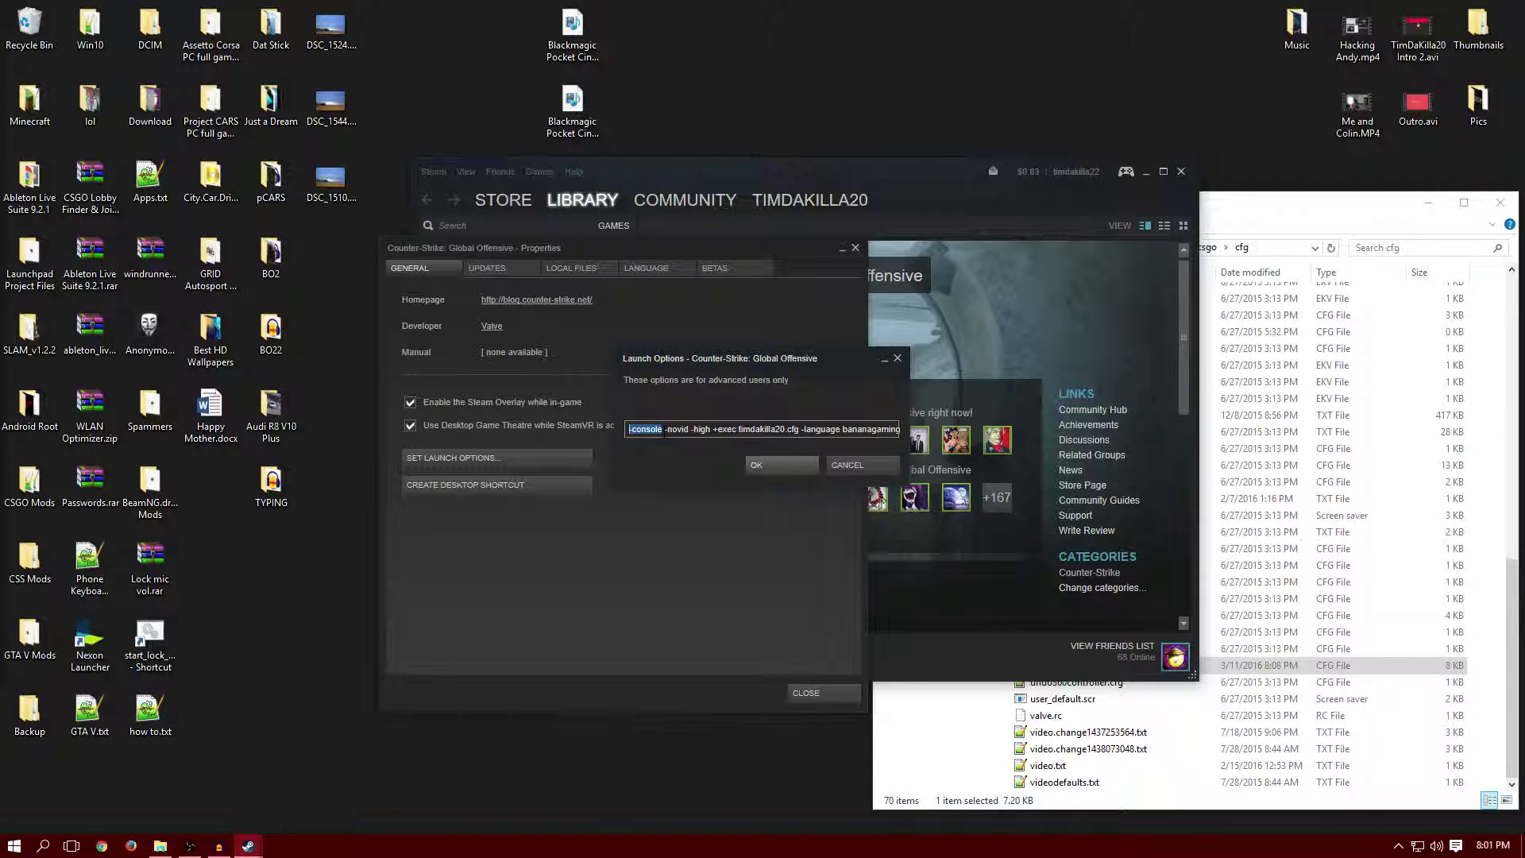
{"action": "left_click", "coordinate": [863, 467]}
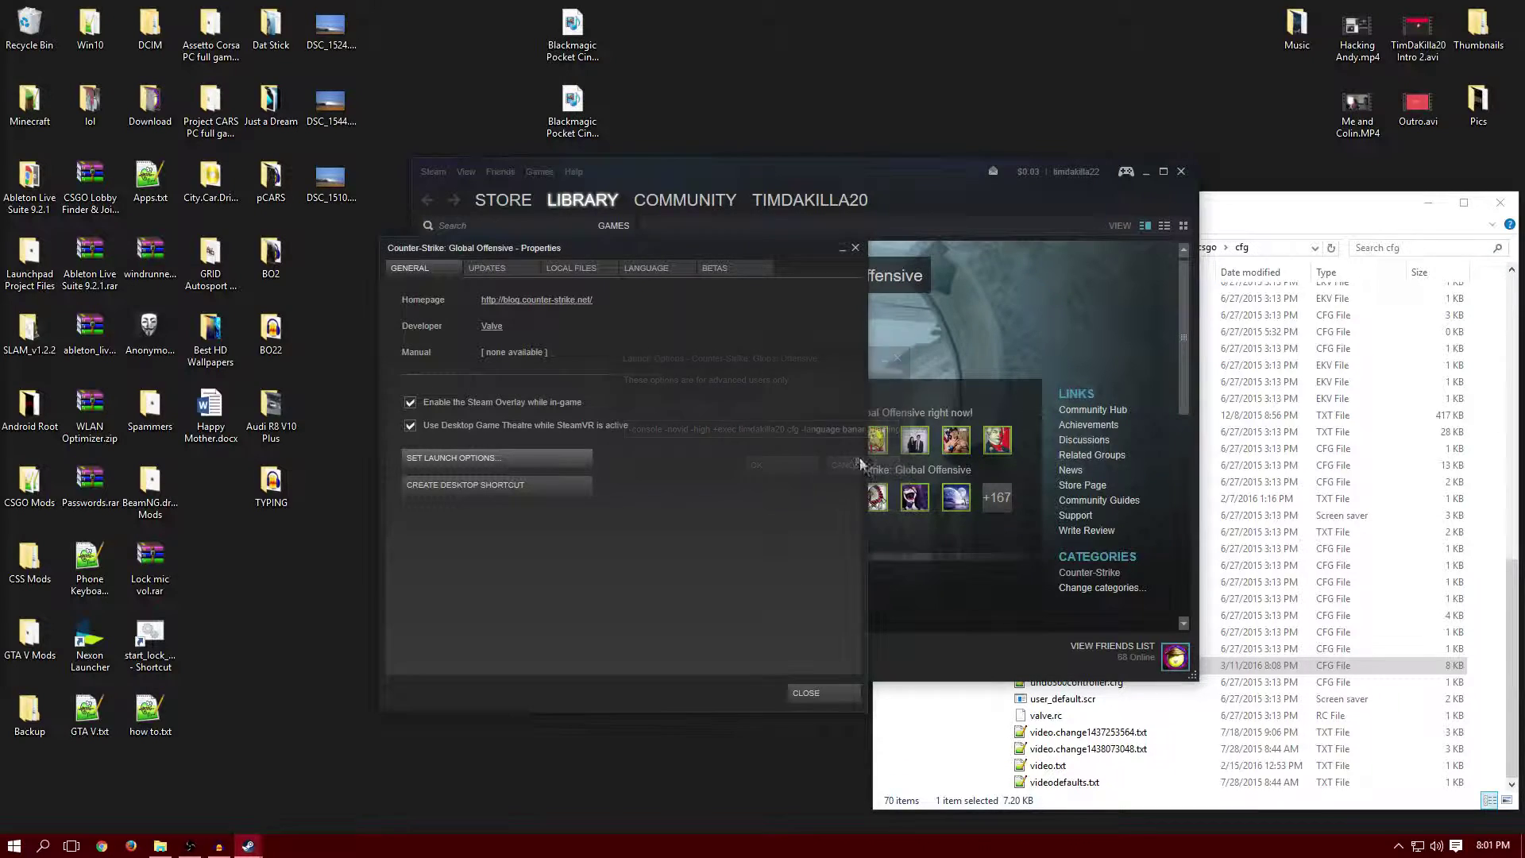
{"action": "left_click", "coordinate": [853, 251]}
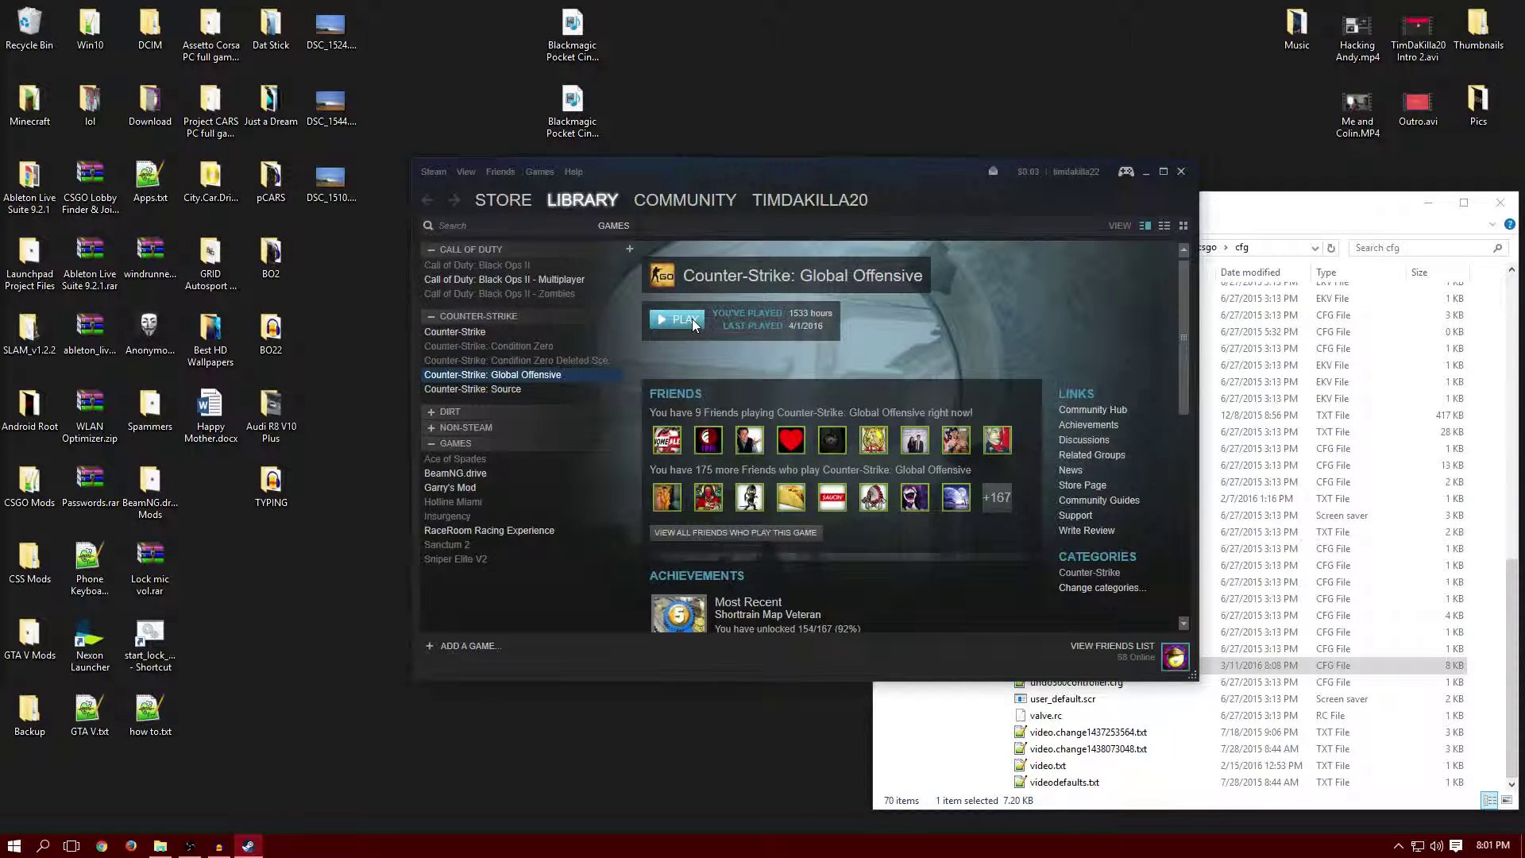
- Launch Counter-Strike: Global Offensive and run exec timdakilla20 in its developer console
{"action": "left_click", "coordinate": [680, 319]}
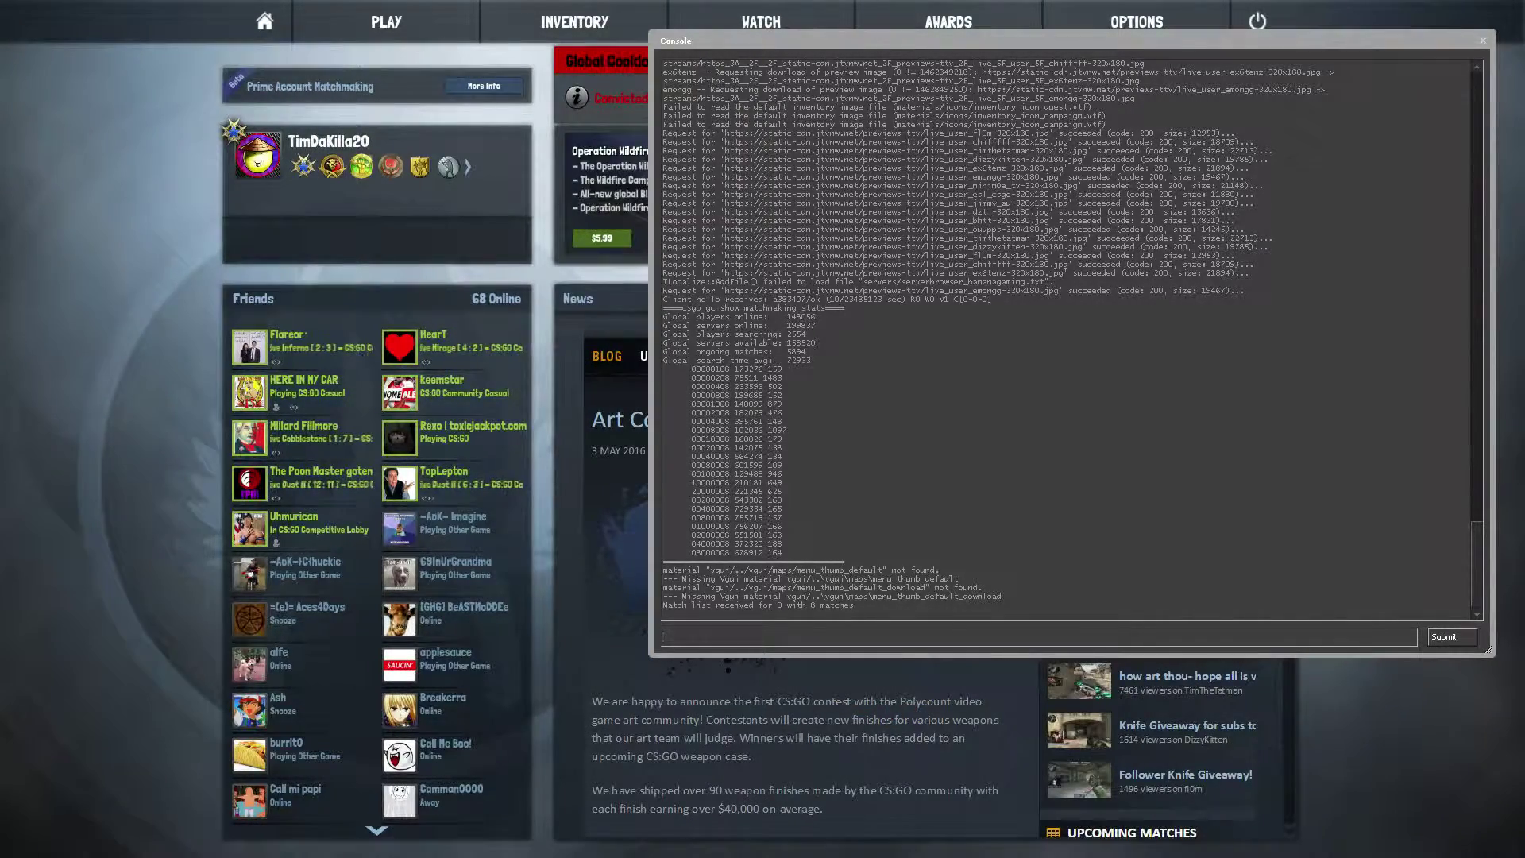
{"action": "type", "text": "exec "}
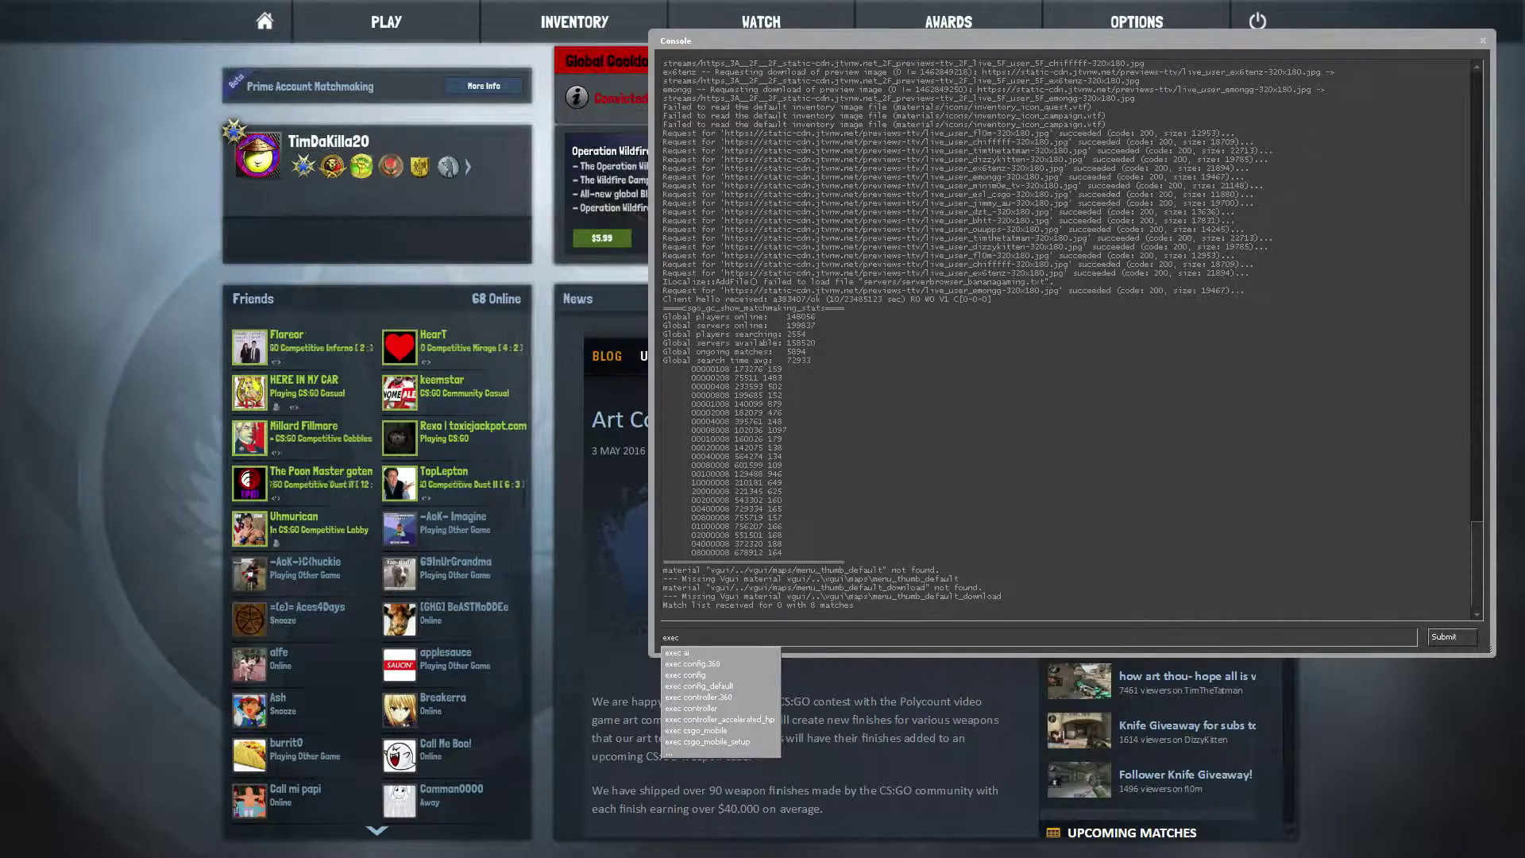
{"action": "type", "text": "timdakiller"}
{"action": "key", "text": "BackSpace"}
{"action": "key", "text": "BackSpace"}
{"action": "type", "text": "a20"}
{"action": "key", "text": "Return"}
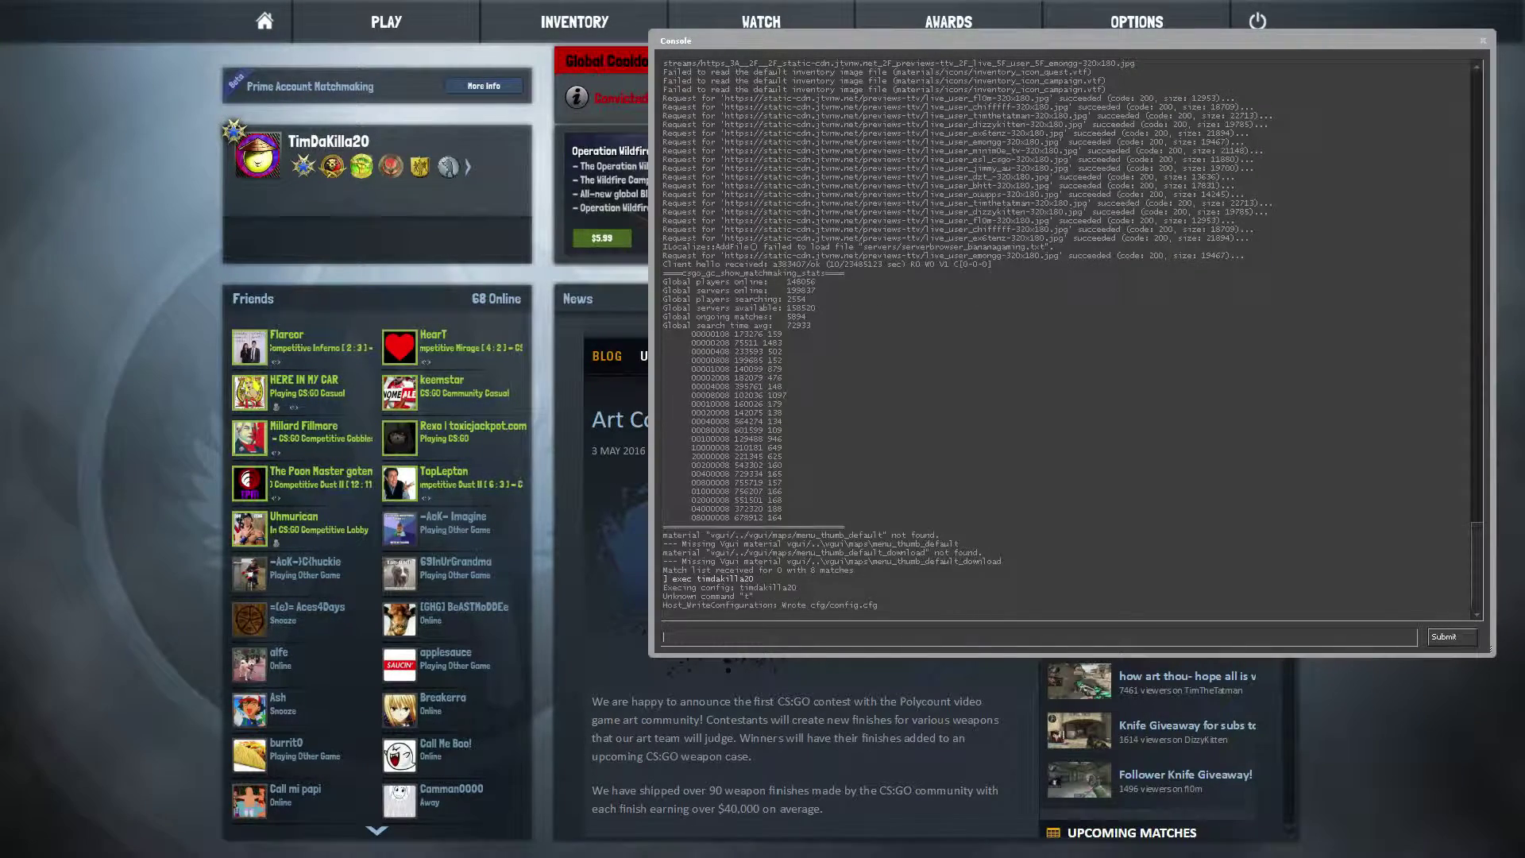
- Examine the console output for the executed config and the written configuration file
{"action": "left_click_drag", "start_coordinate": [692, 596], "coordinate": [877, 605]}
{"action": "left_click", "coordinate": [692, 579]}
{"action": "left_click", "coordinate": [725, 595]}
{"action": "left_click_drag", "start_coordinate": [726, 596], "coordinate": [664, 588]}
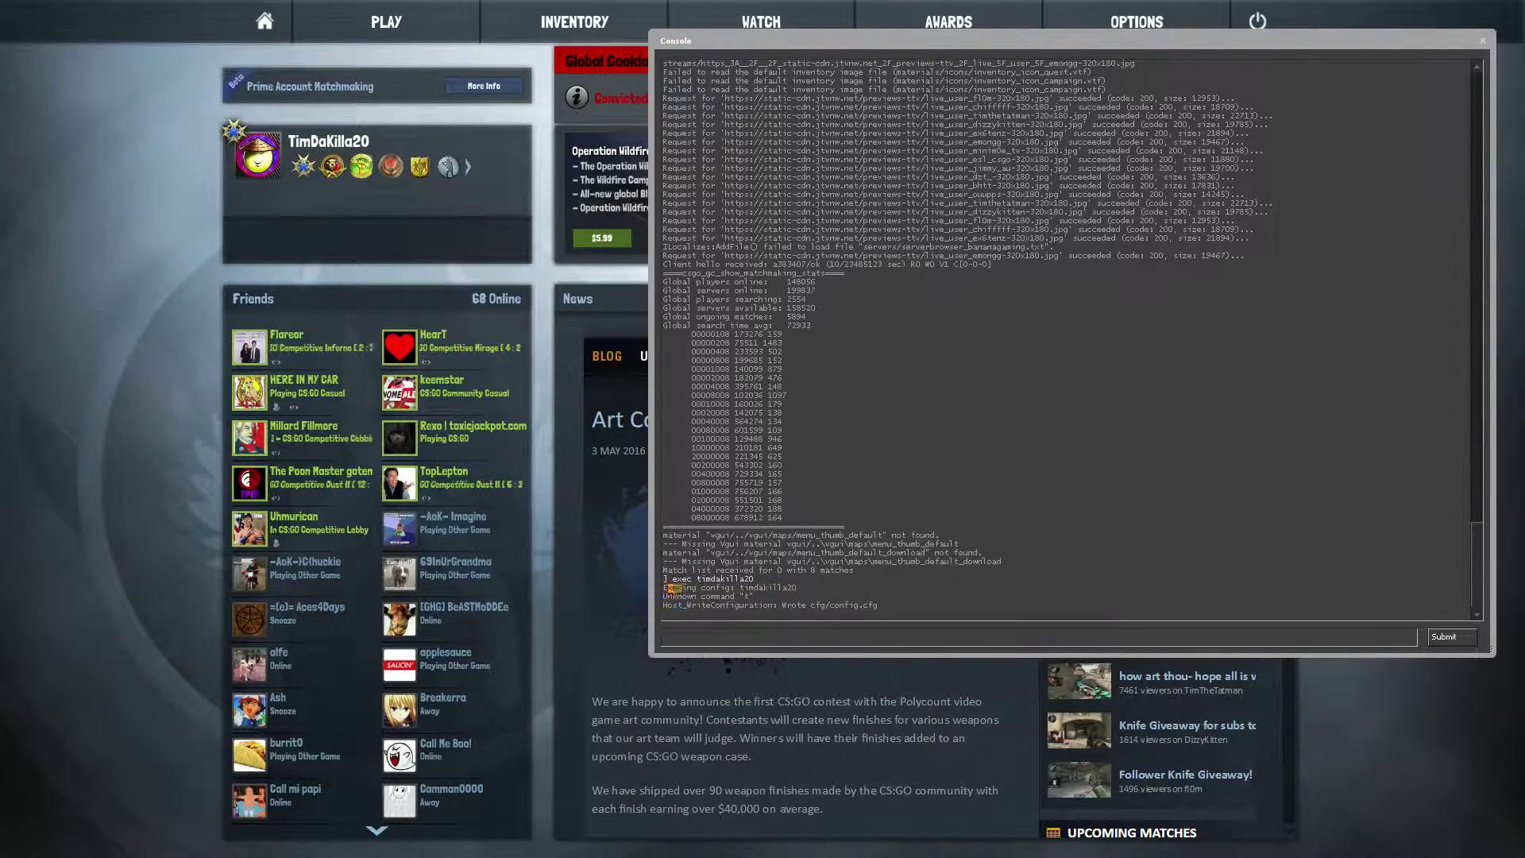
{"action": "left_click", "coordinate": [667, 588]}
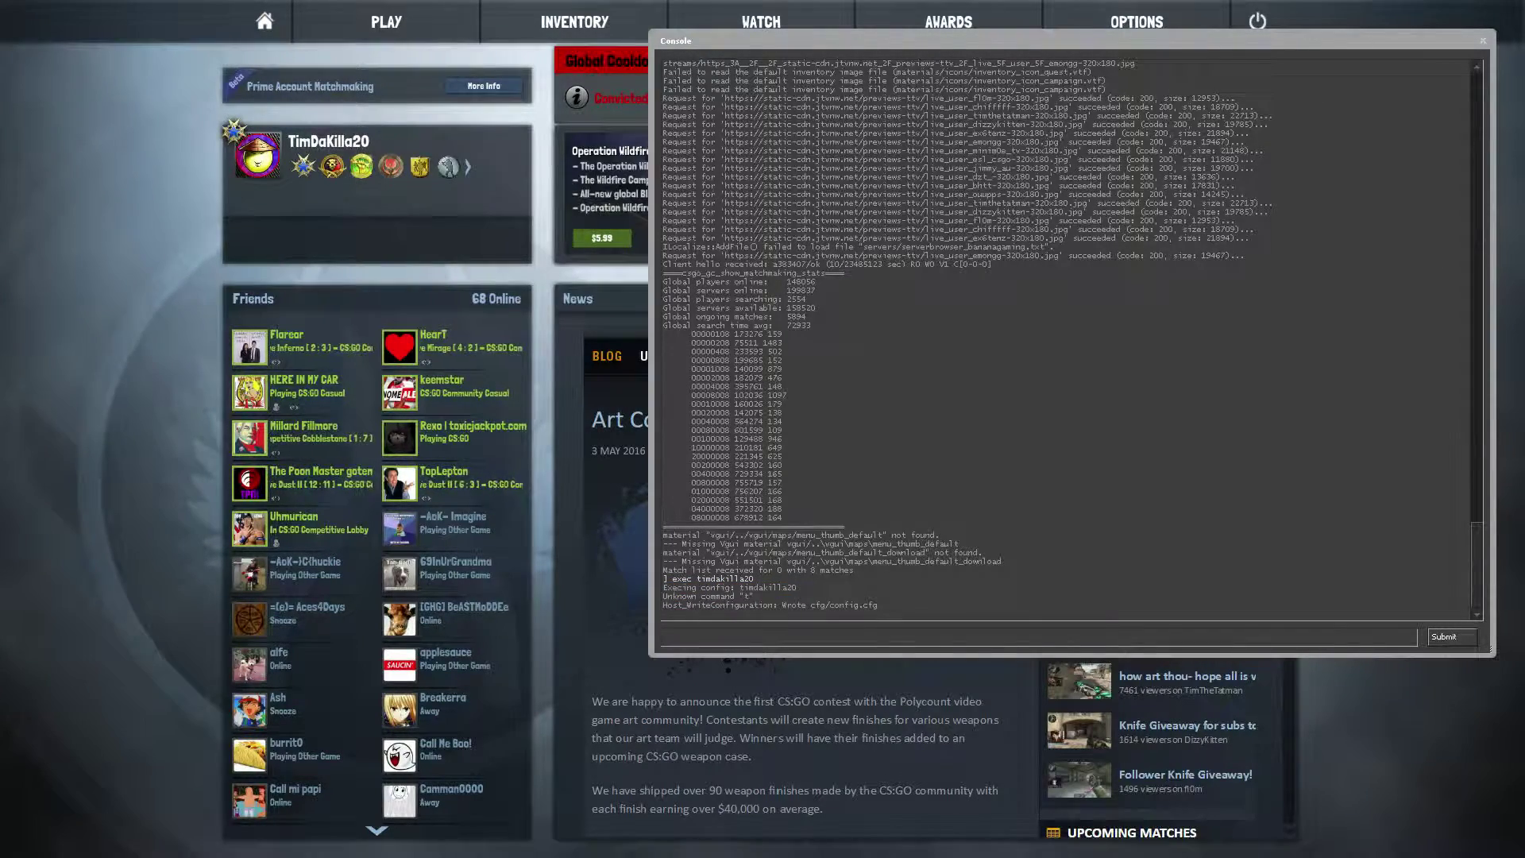
{"action": "left_click_drag", "start_coordinate": [682, 606], "coordinate": [878, 606]}
{"action": "left_click", "coordinate": [683, 606]}
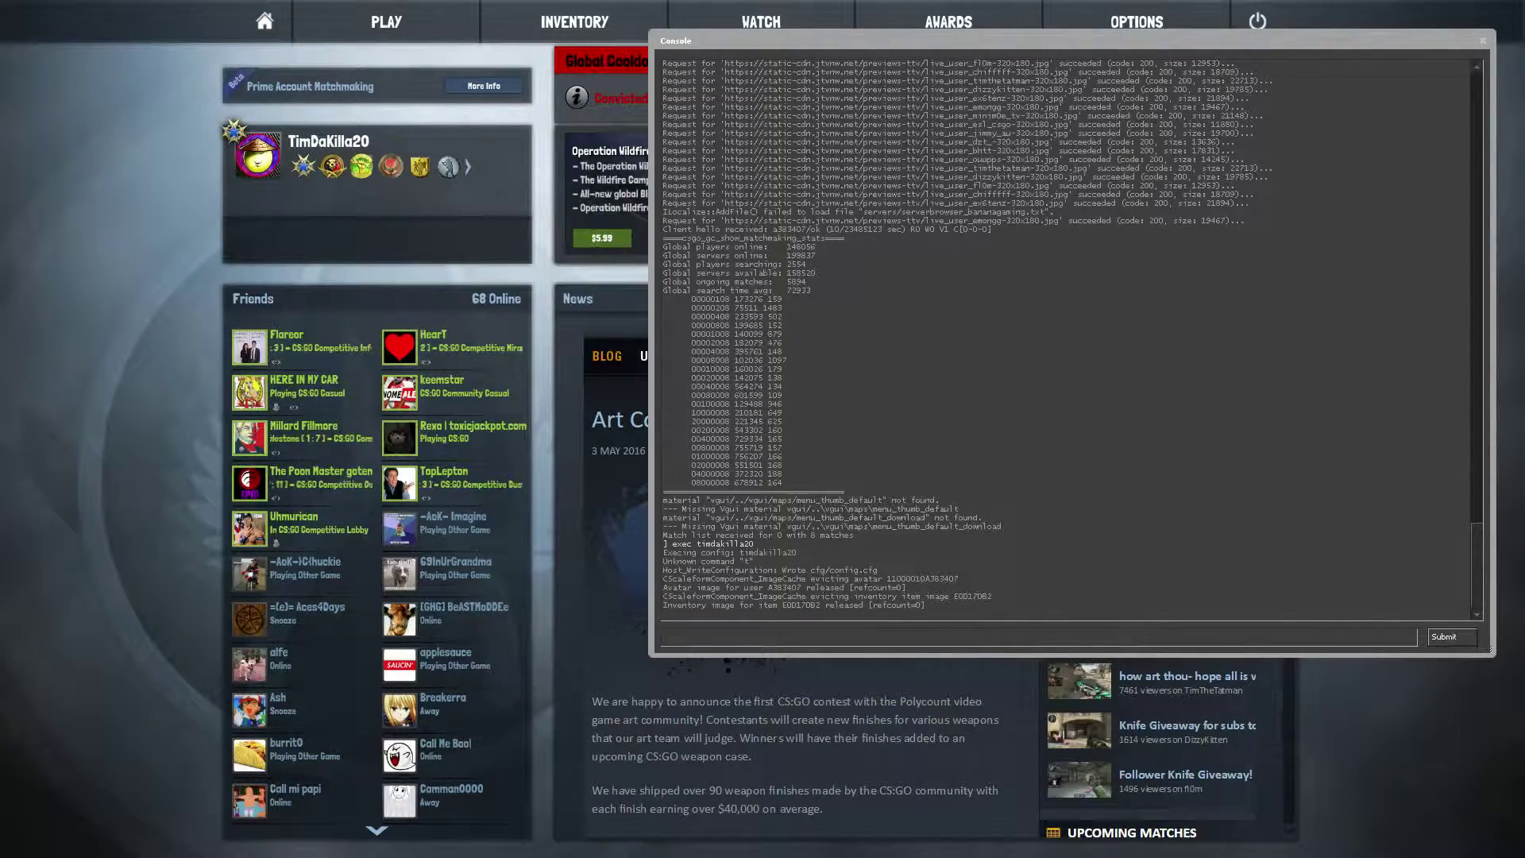
- Close the console and start the Weapons Course
{"action": "key", "text": "Escape"}
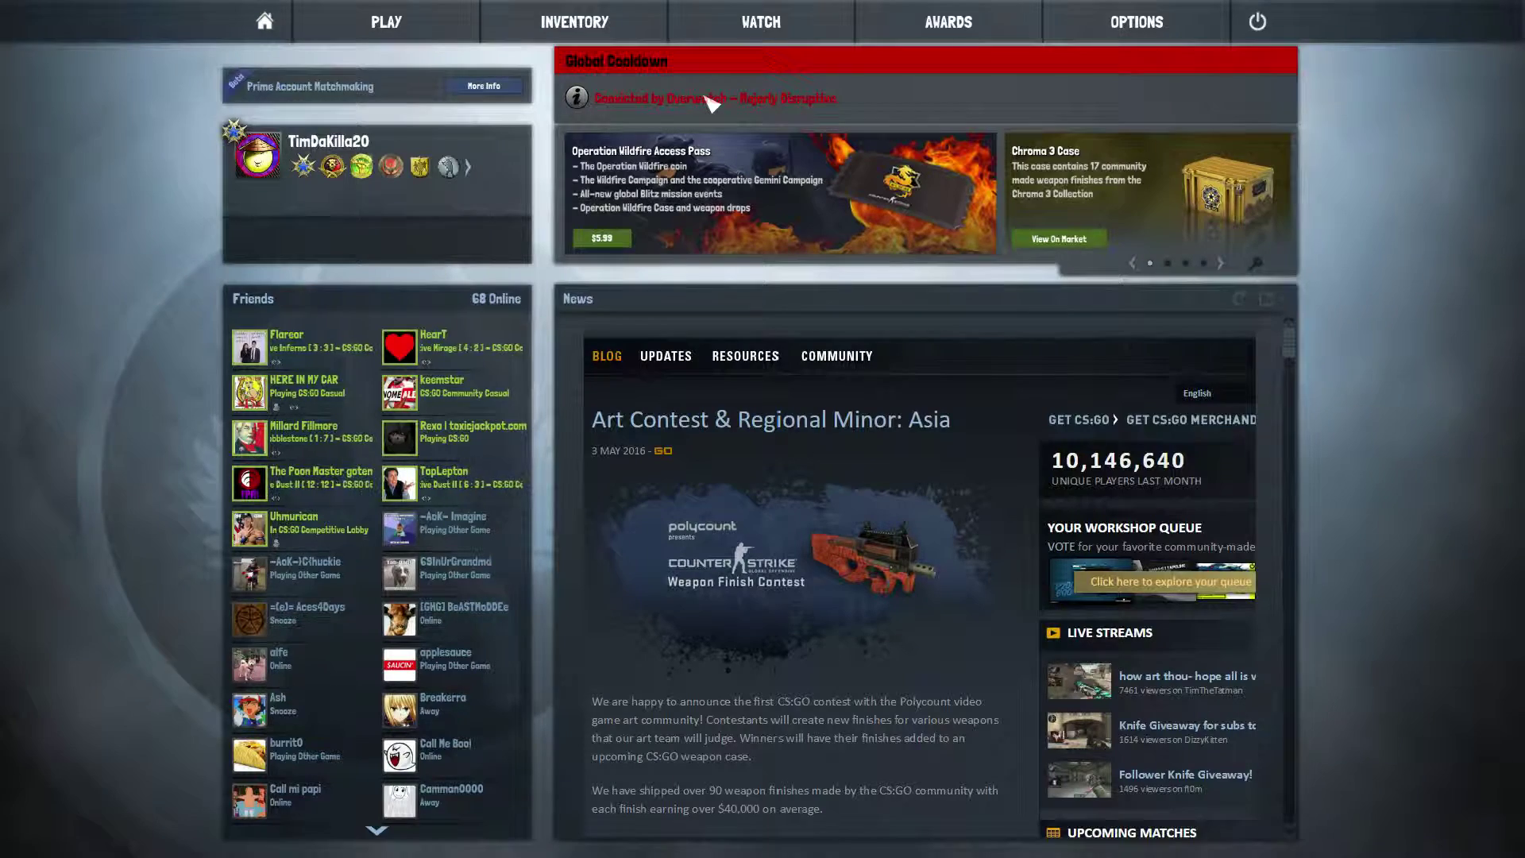
{"action": "mouse_move", "coordinate": [425, 23]}
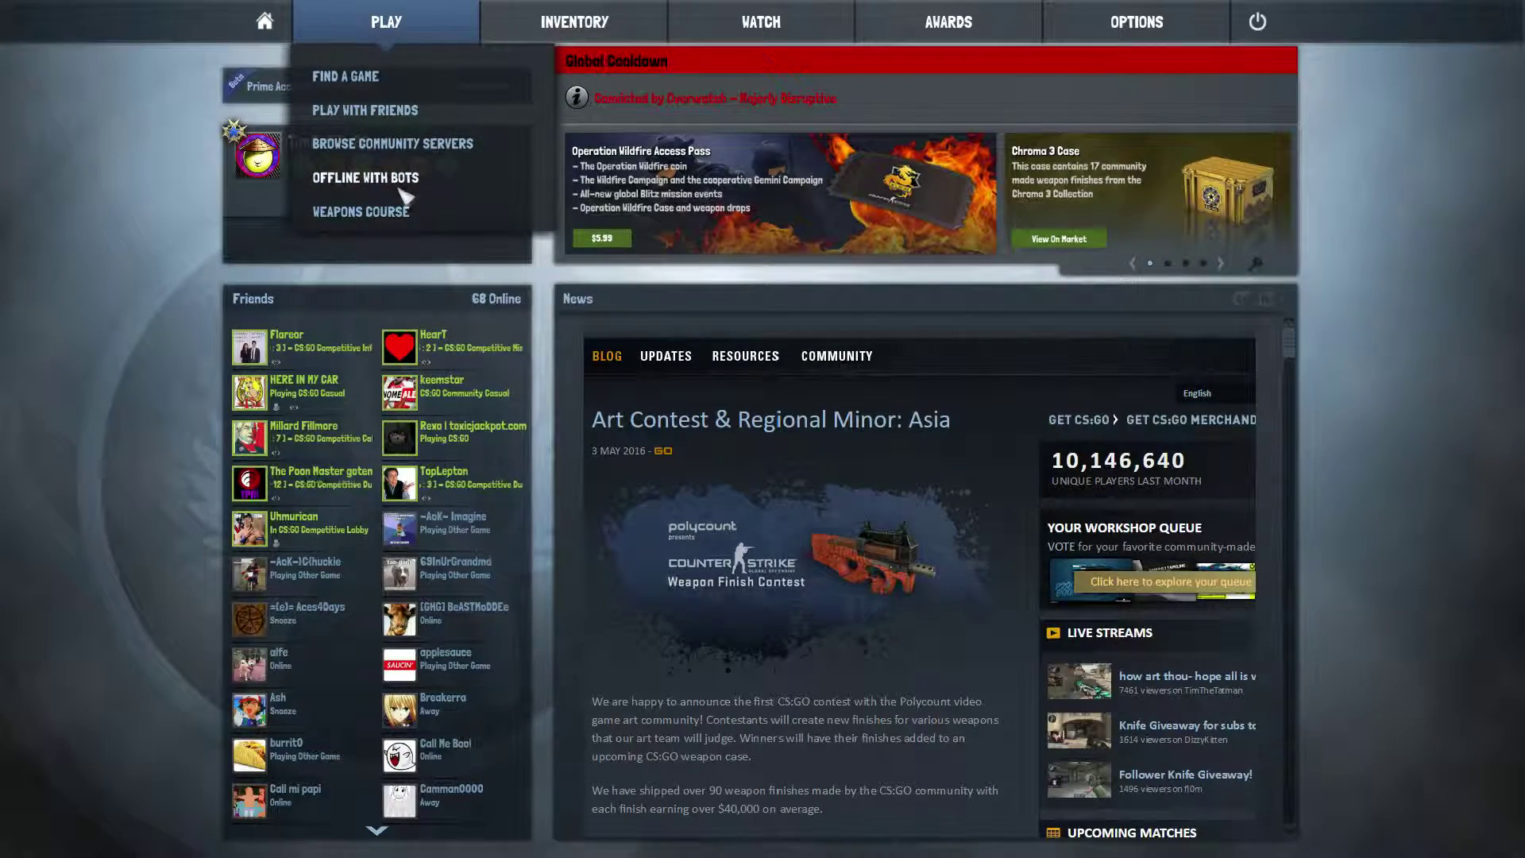
{"action": "left_click", "coordinate": [405, 219]}
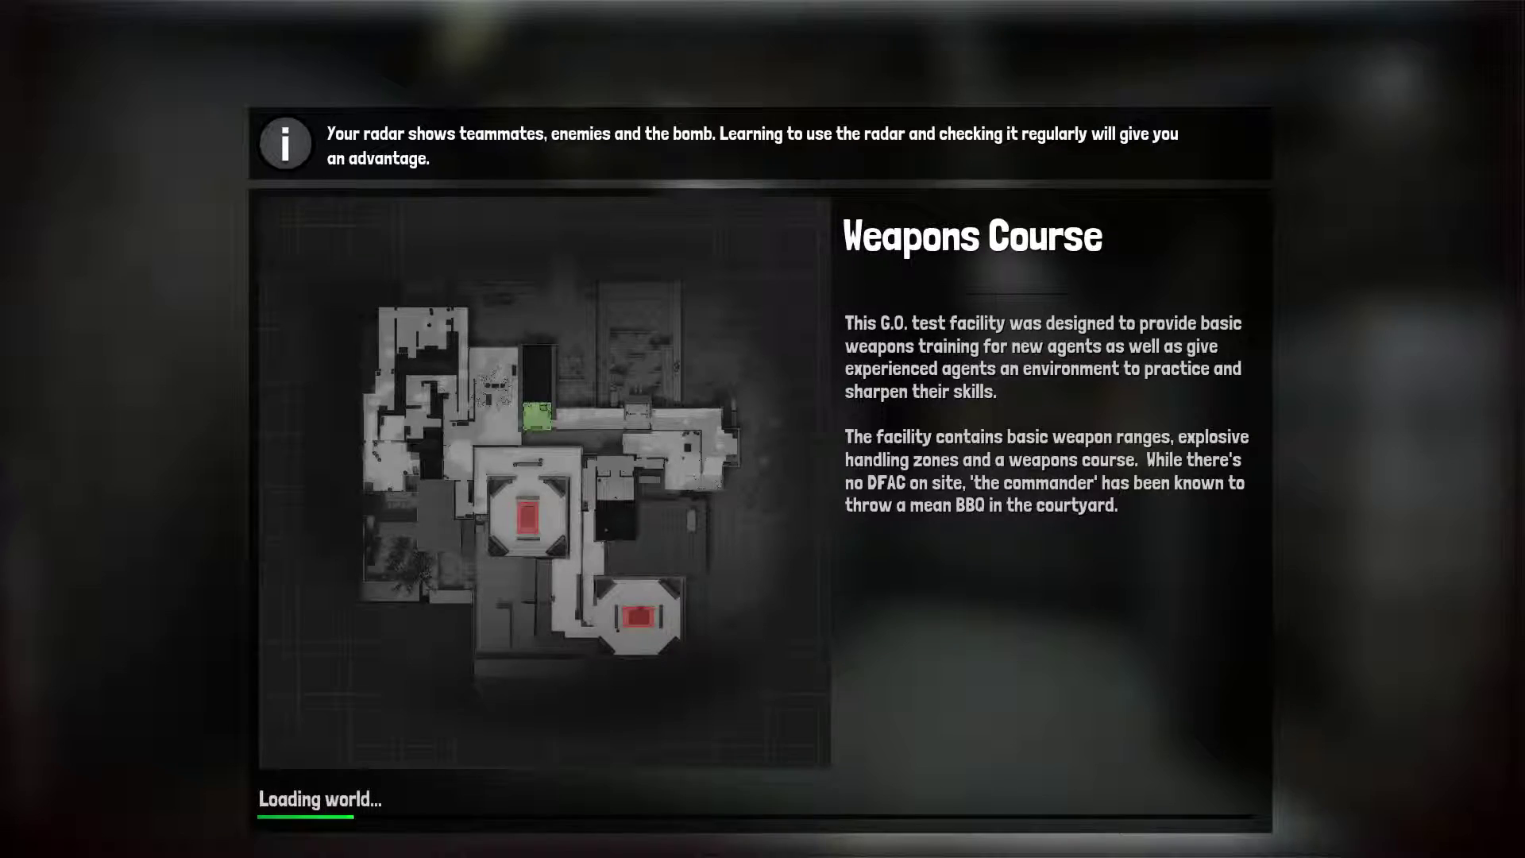